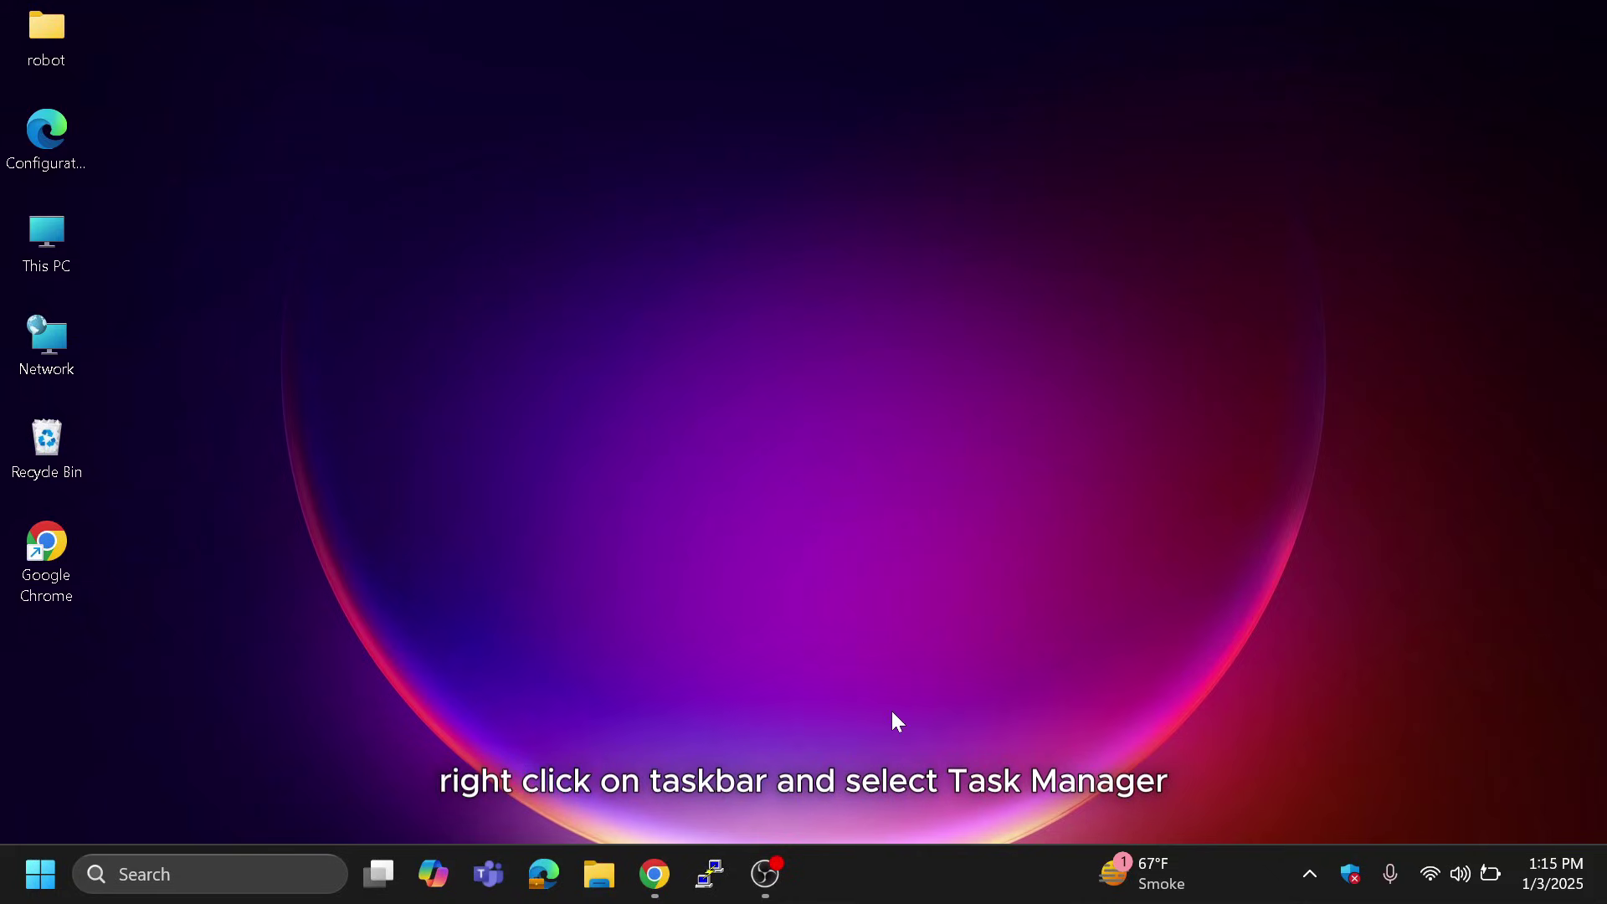
- Check in Task Manager's CPU performance view whether virtualization is enabled
right_click(928, 872)
left_click(993, 787)
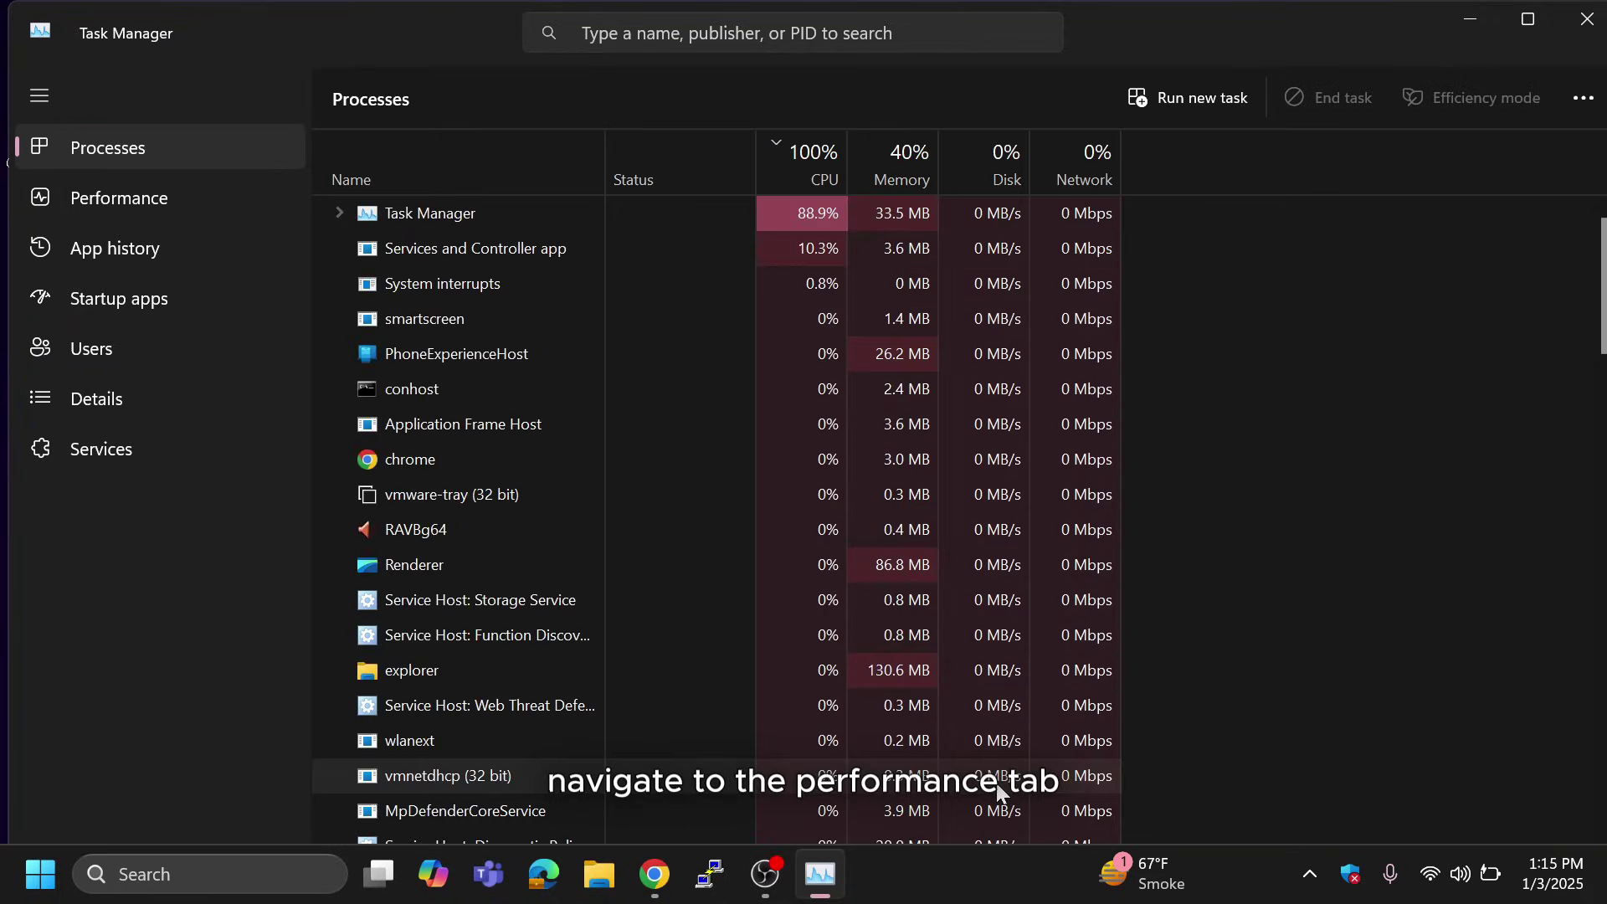
left_click(132, 196)
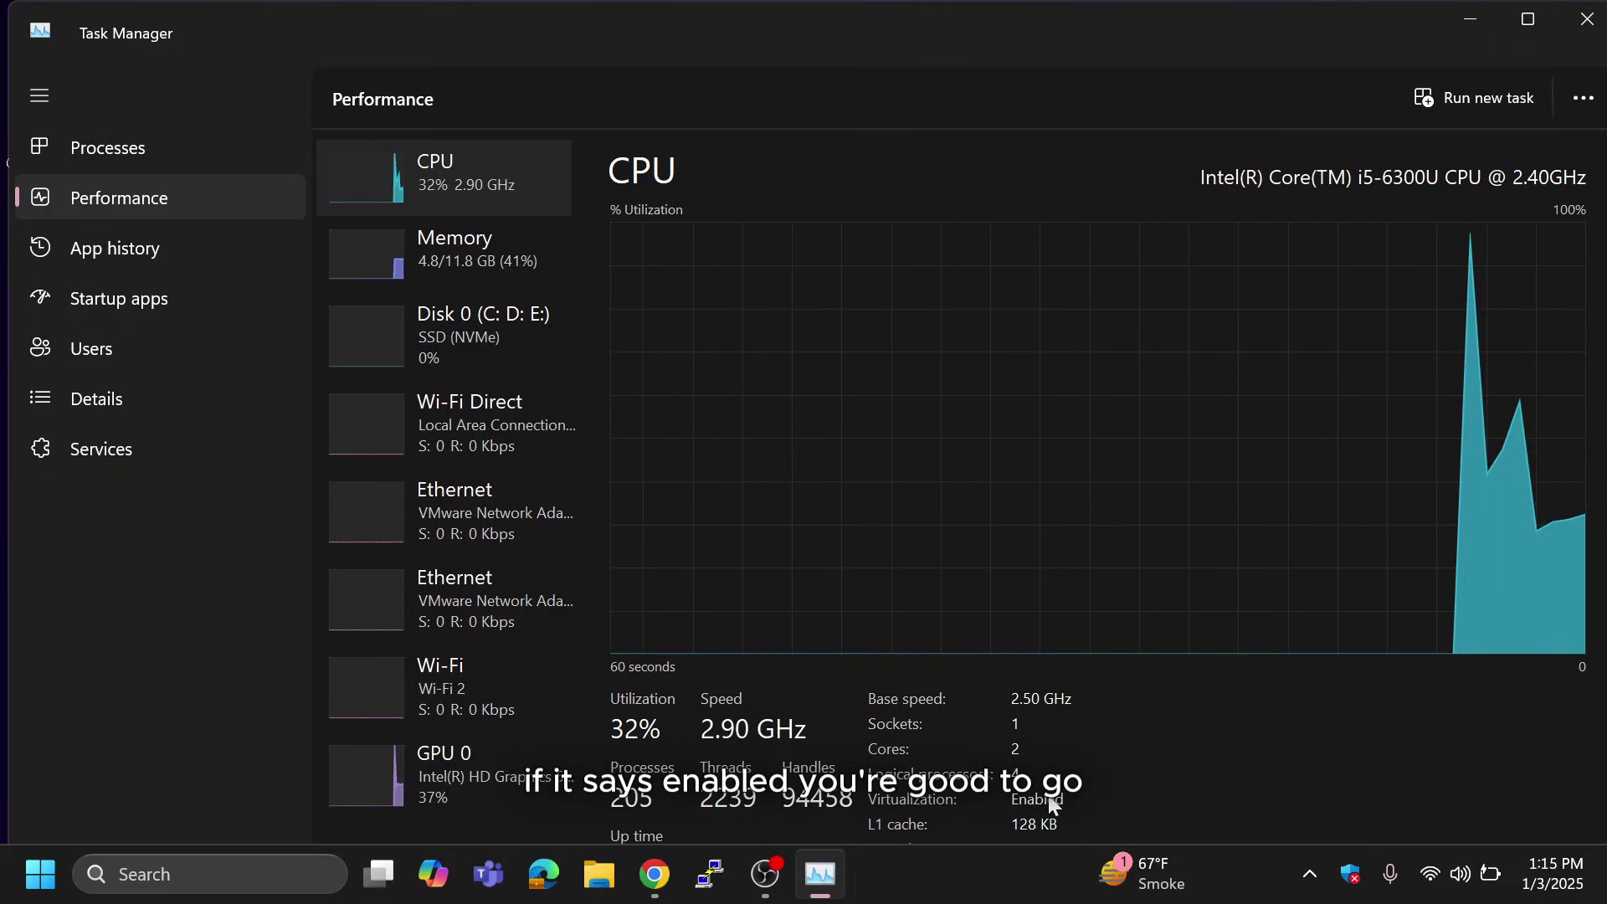
left_click(1589, 23)
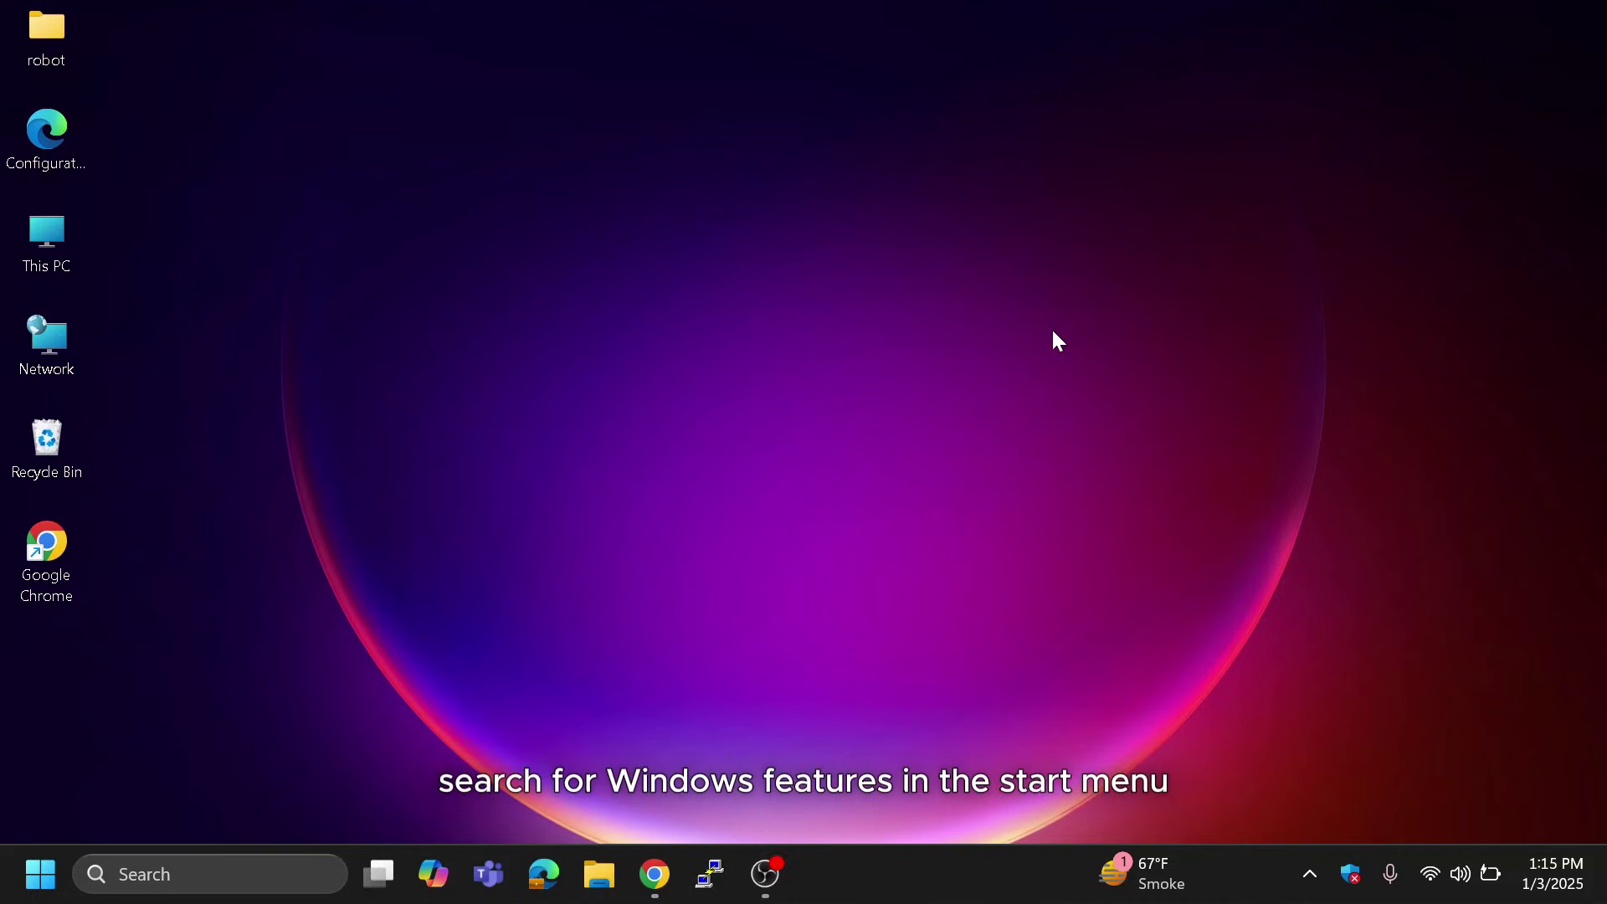
- Tick Virtual Machine Platform and Windows Hypervisor Platform in Windows Features and confirm with OK
left_click(224, 889)
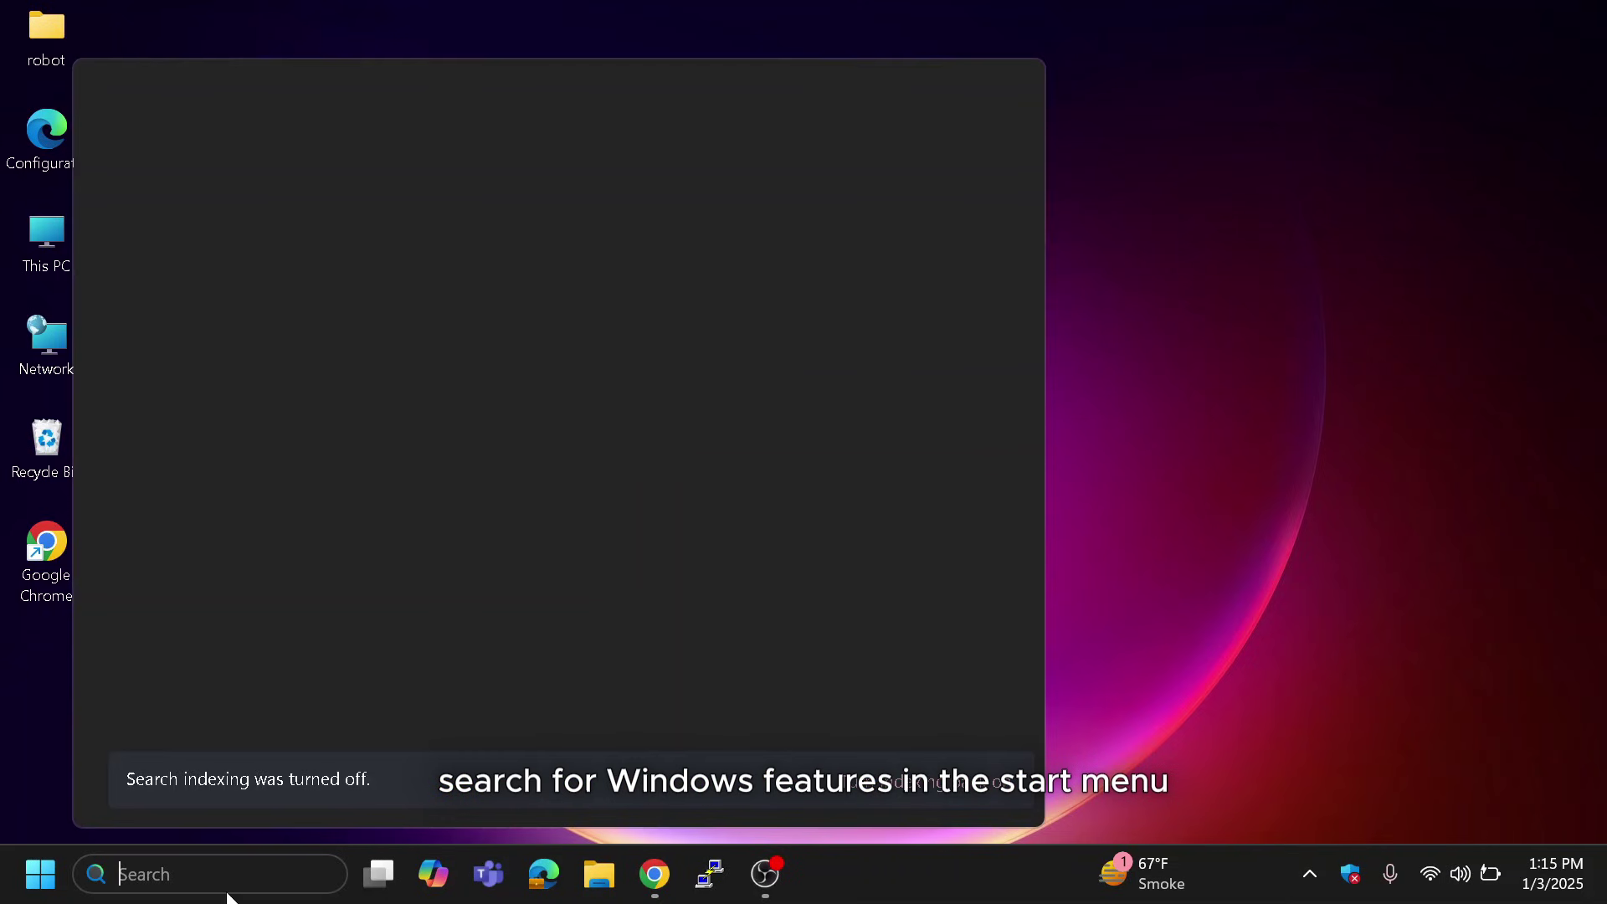
type("windows")
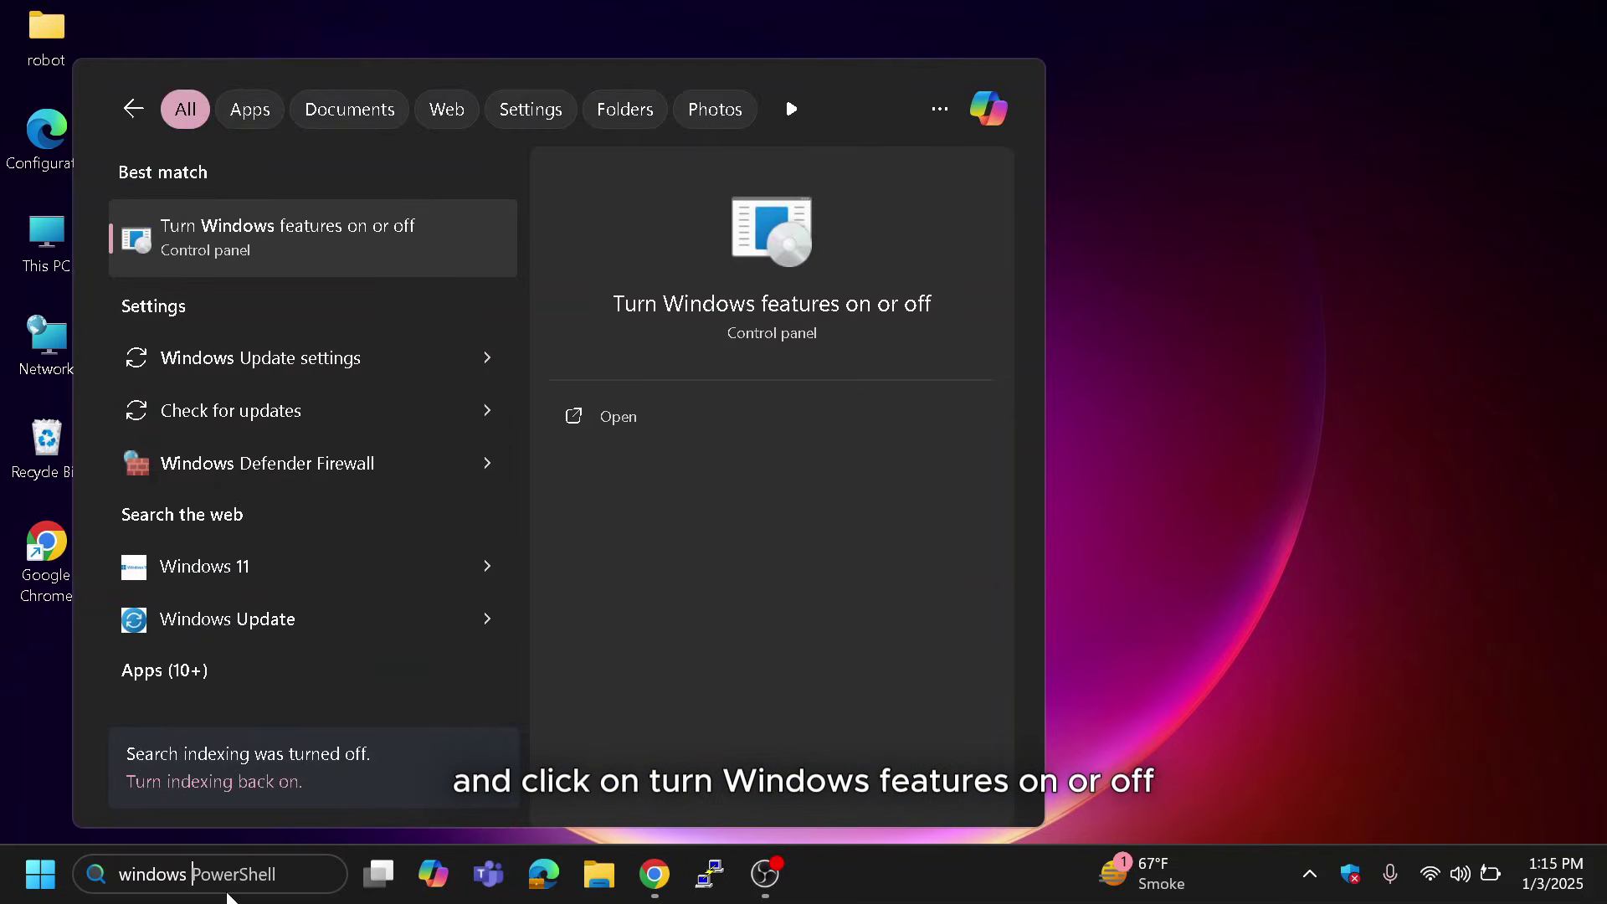
key("Return")
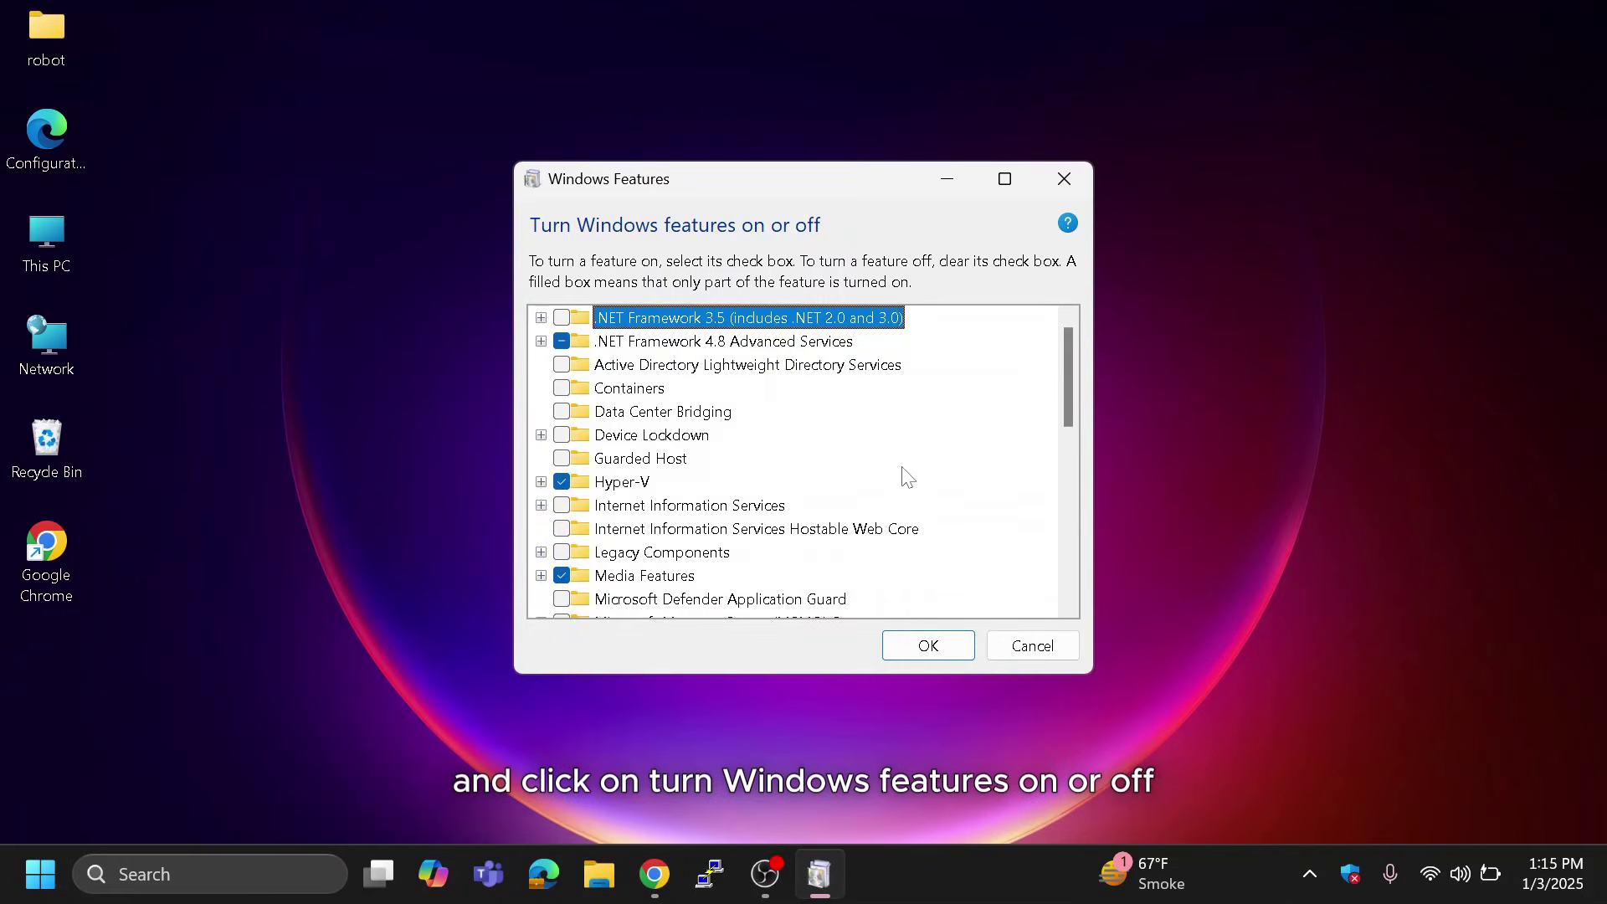
left_click_drag(1065, 381, 1078, 546)
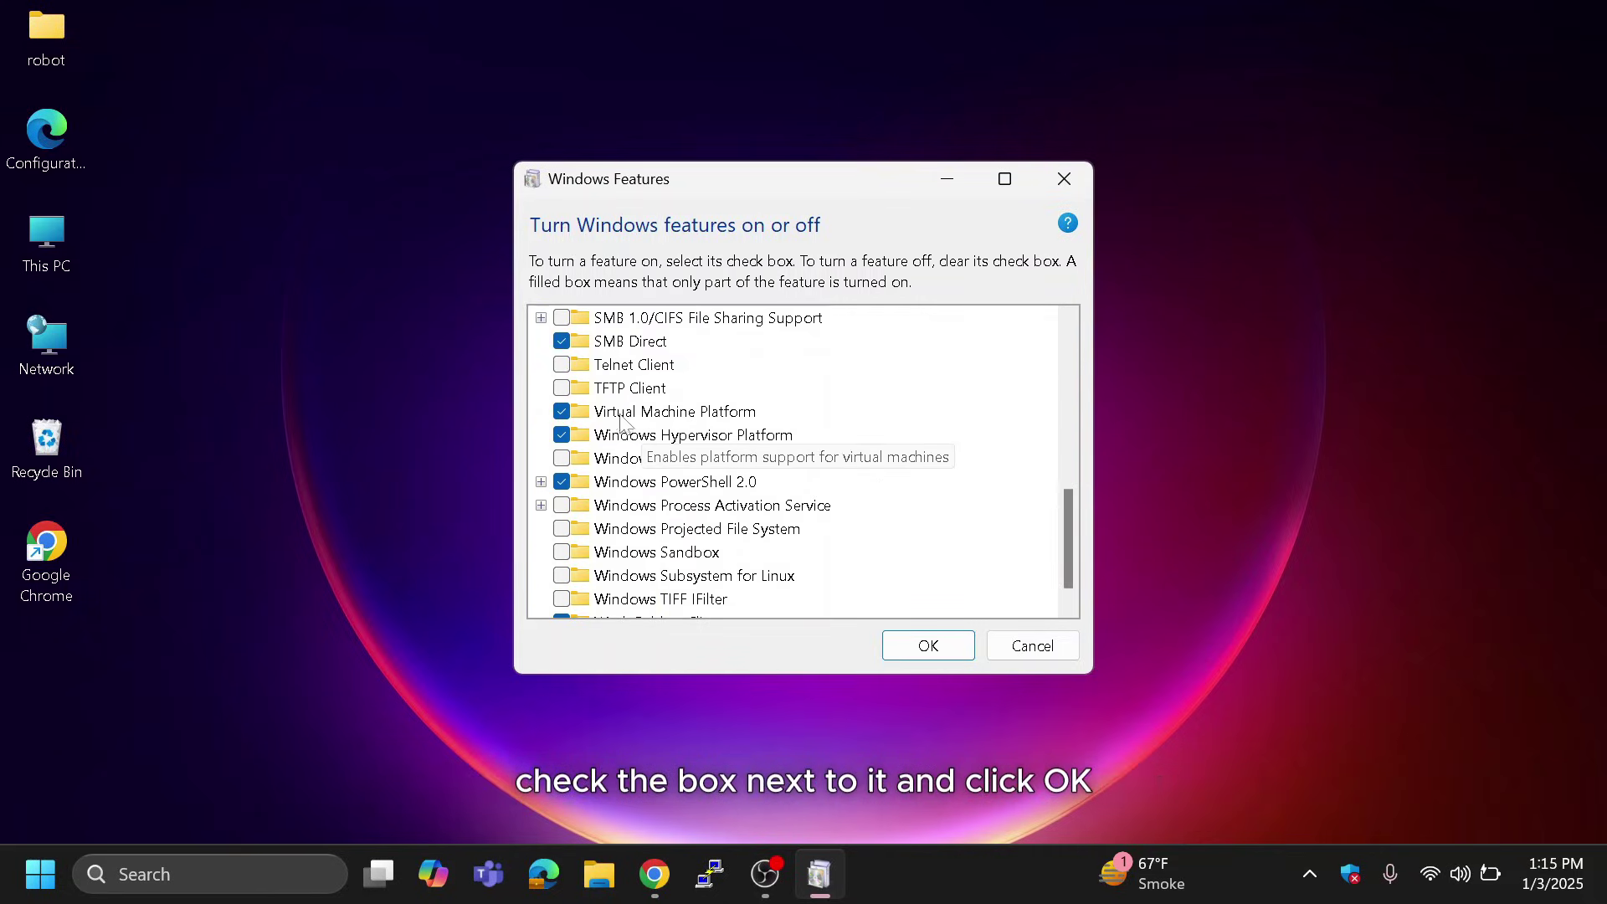
left_click(930, 653)
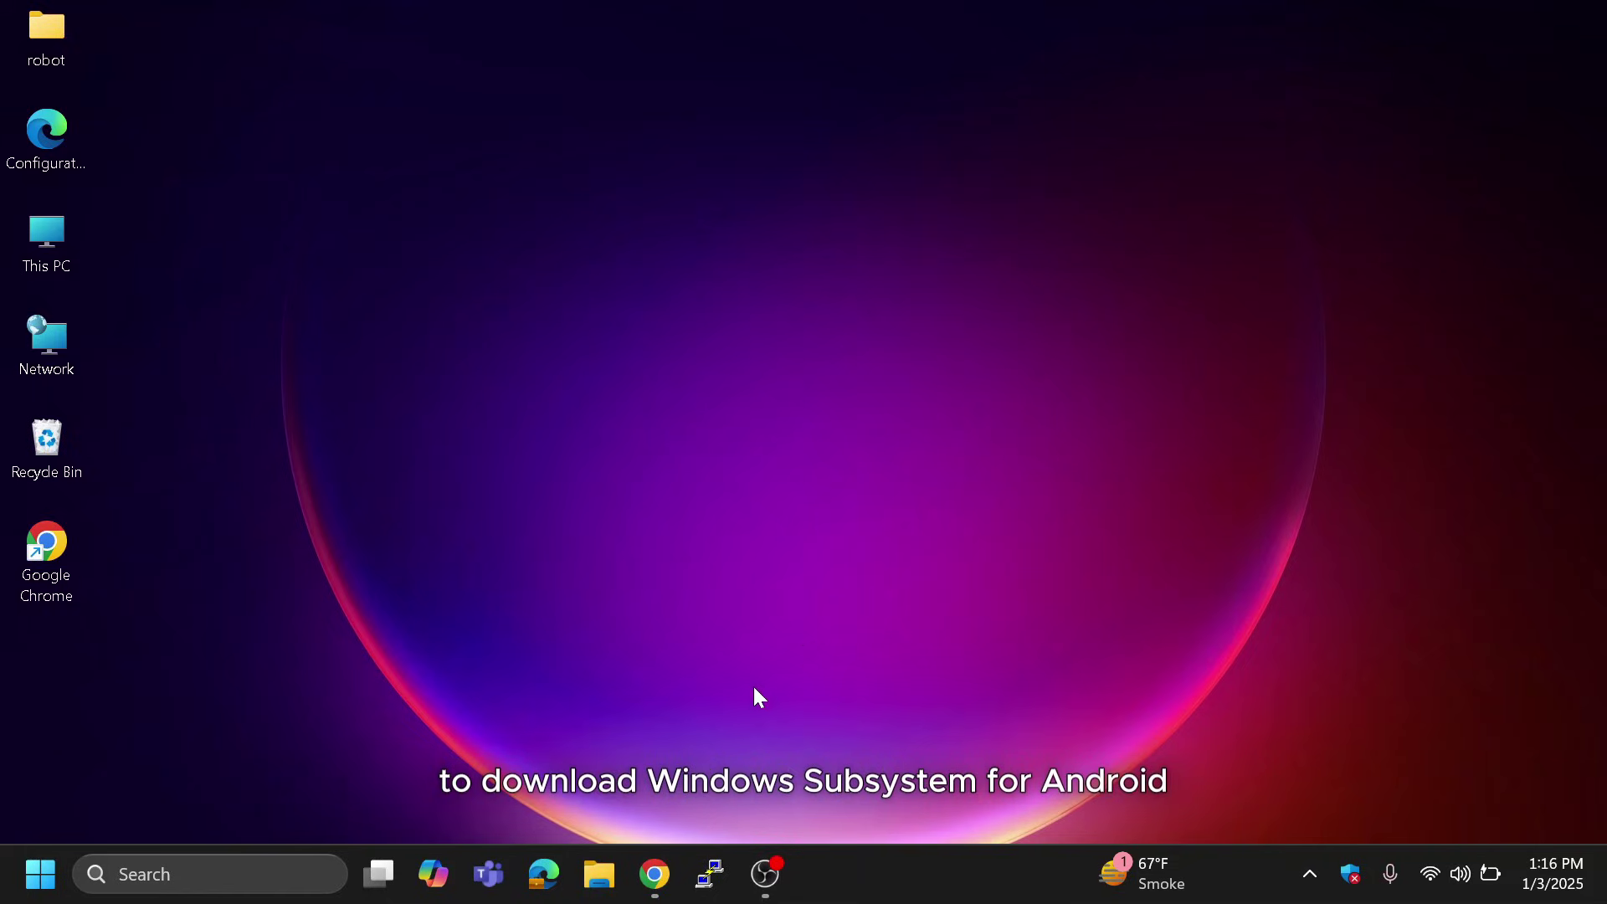
- Search Google for 'wsa github' and open the MustardChef/WSABuilds repository result
left_click(653, 872)
left_click(468, 405)
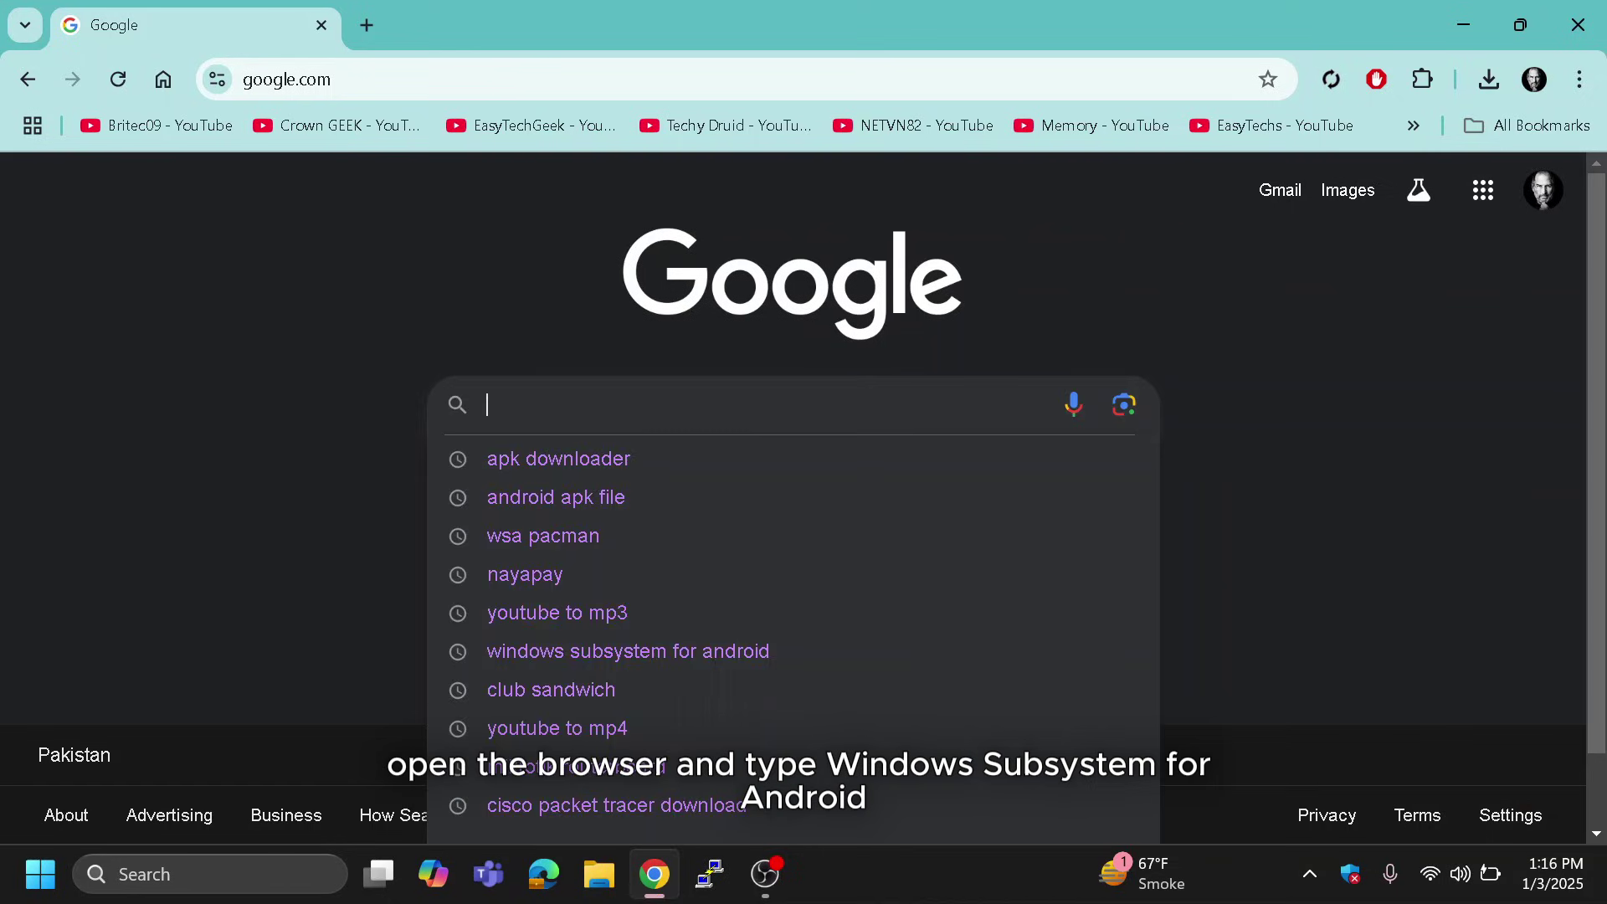
type("wsa g")
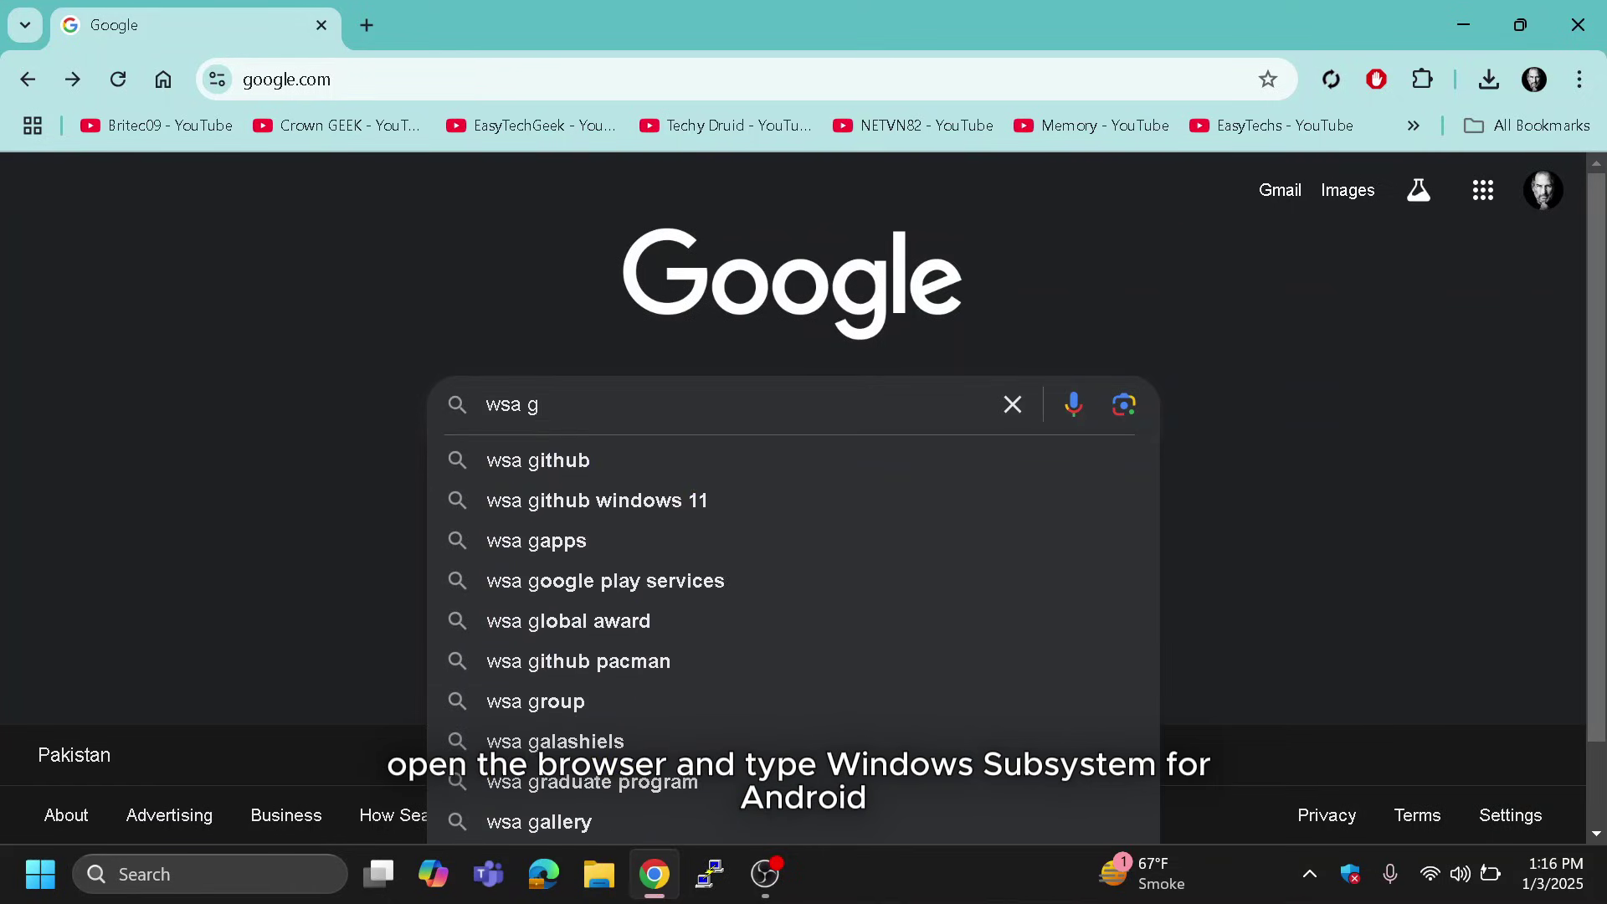
type("ithub")
key("Return")
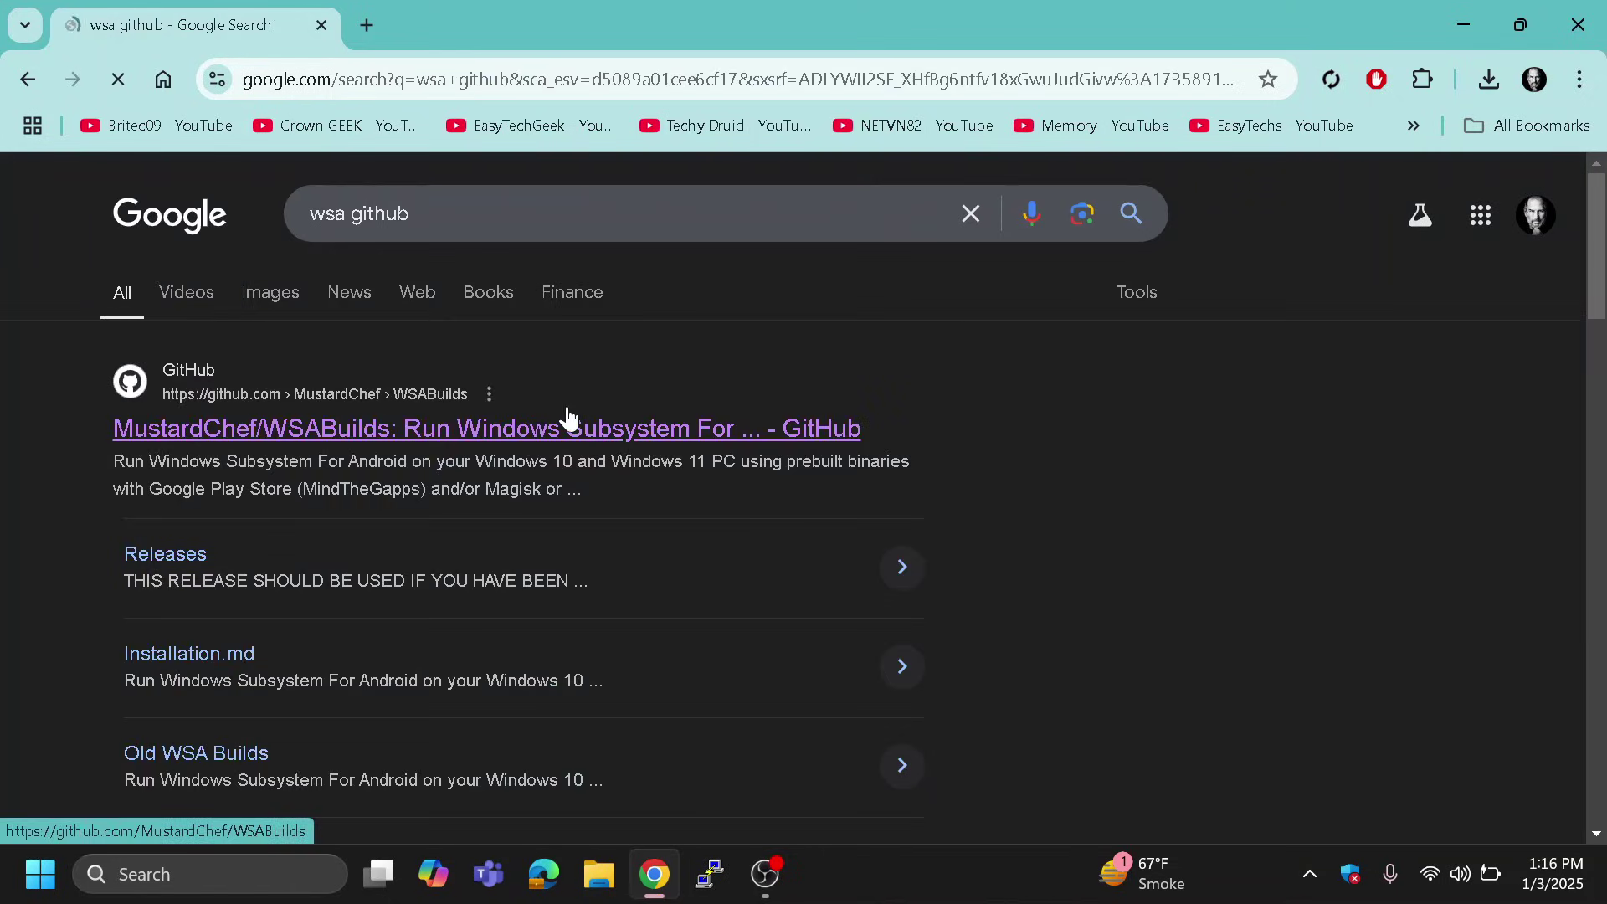
scroll(588, 311, "down", 1)
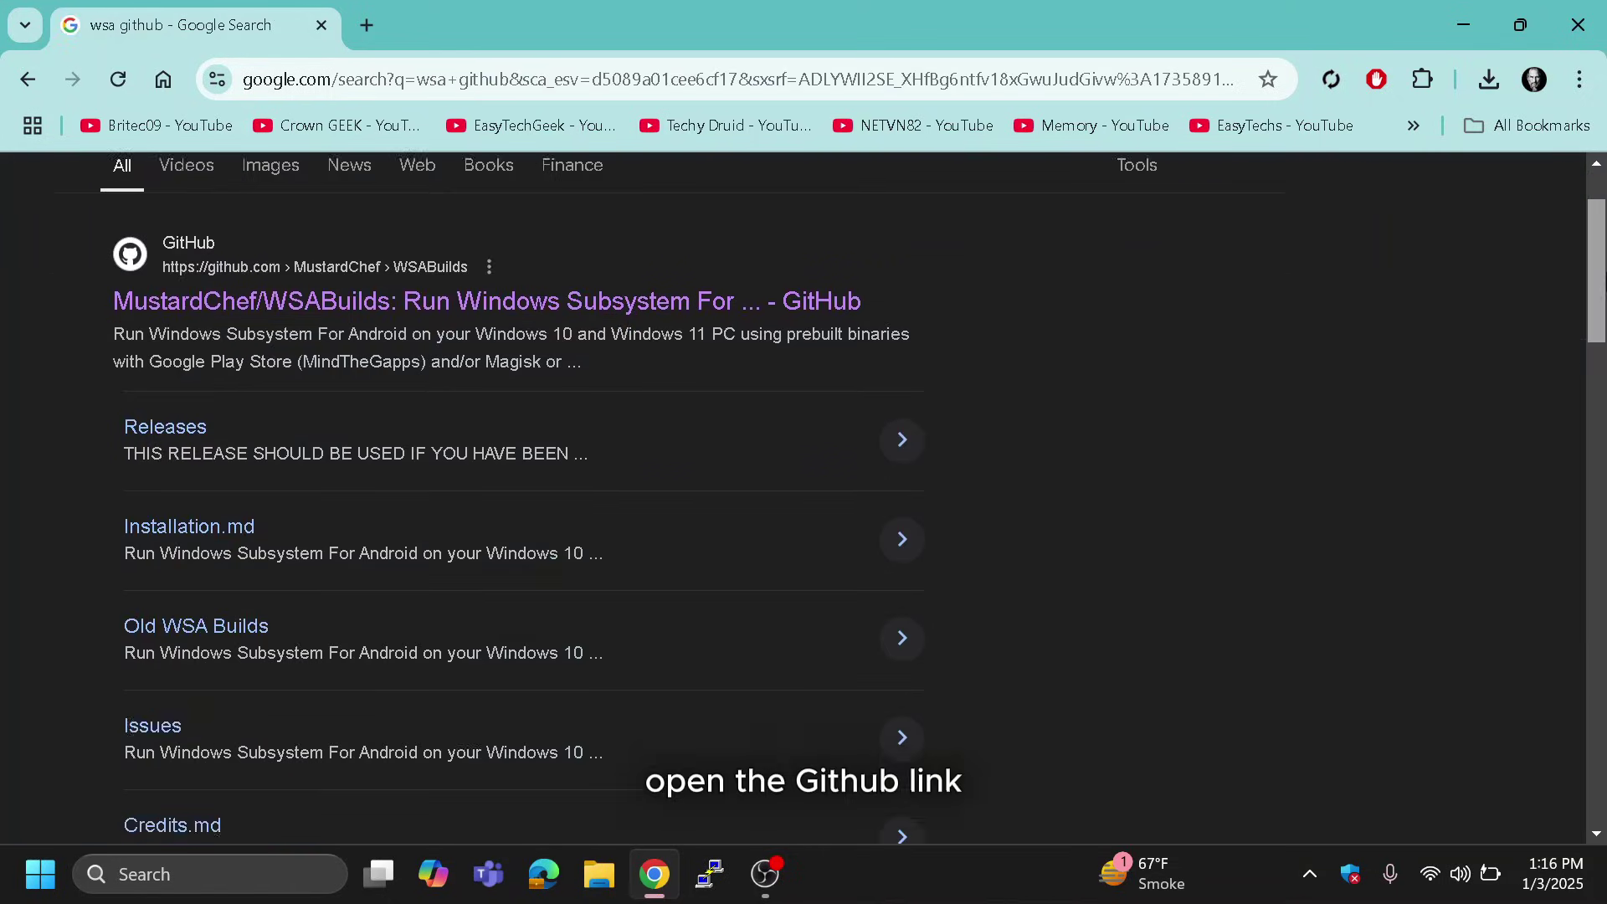
left_click(589, 311)
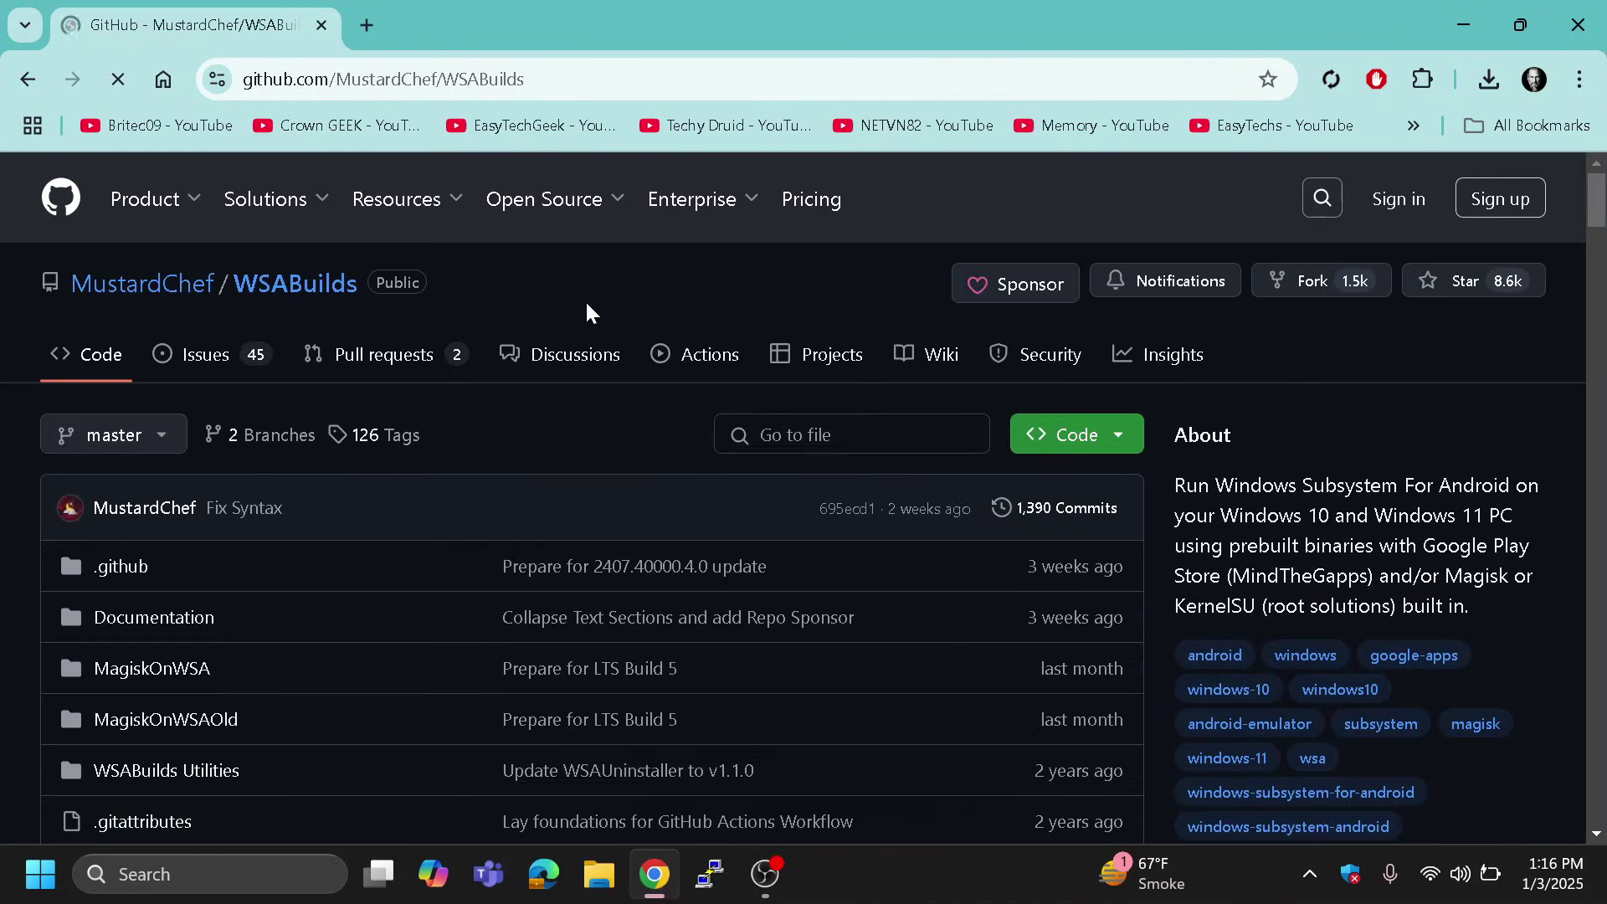
- Scroll the WSABuilds README to the Operating System download table
scroll(585, 299, "down", 15)
scroll(586, 502, "down", 10)
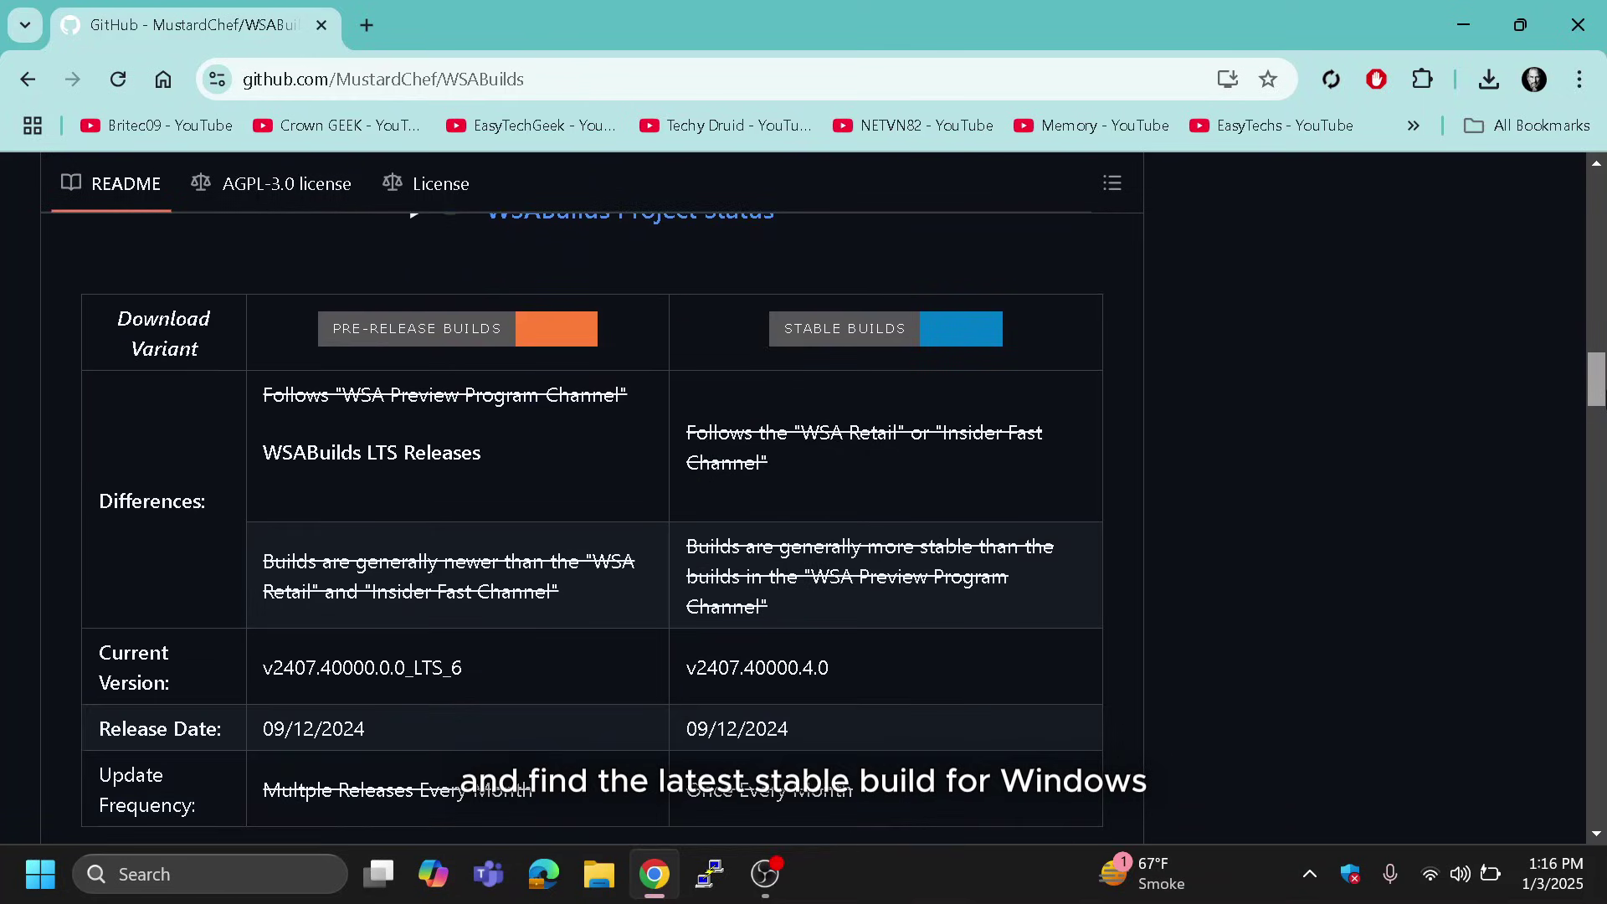
scroll(585, 502, "up", 5)
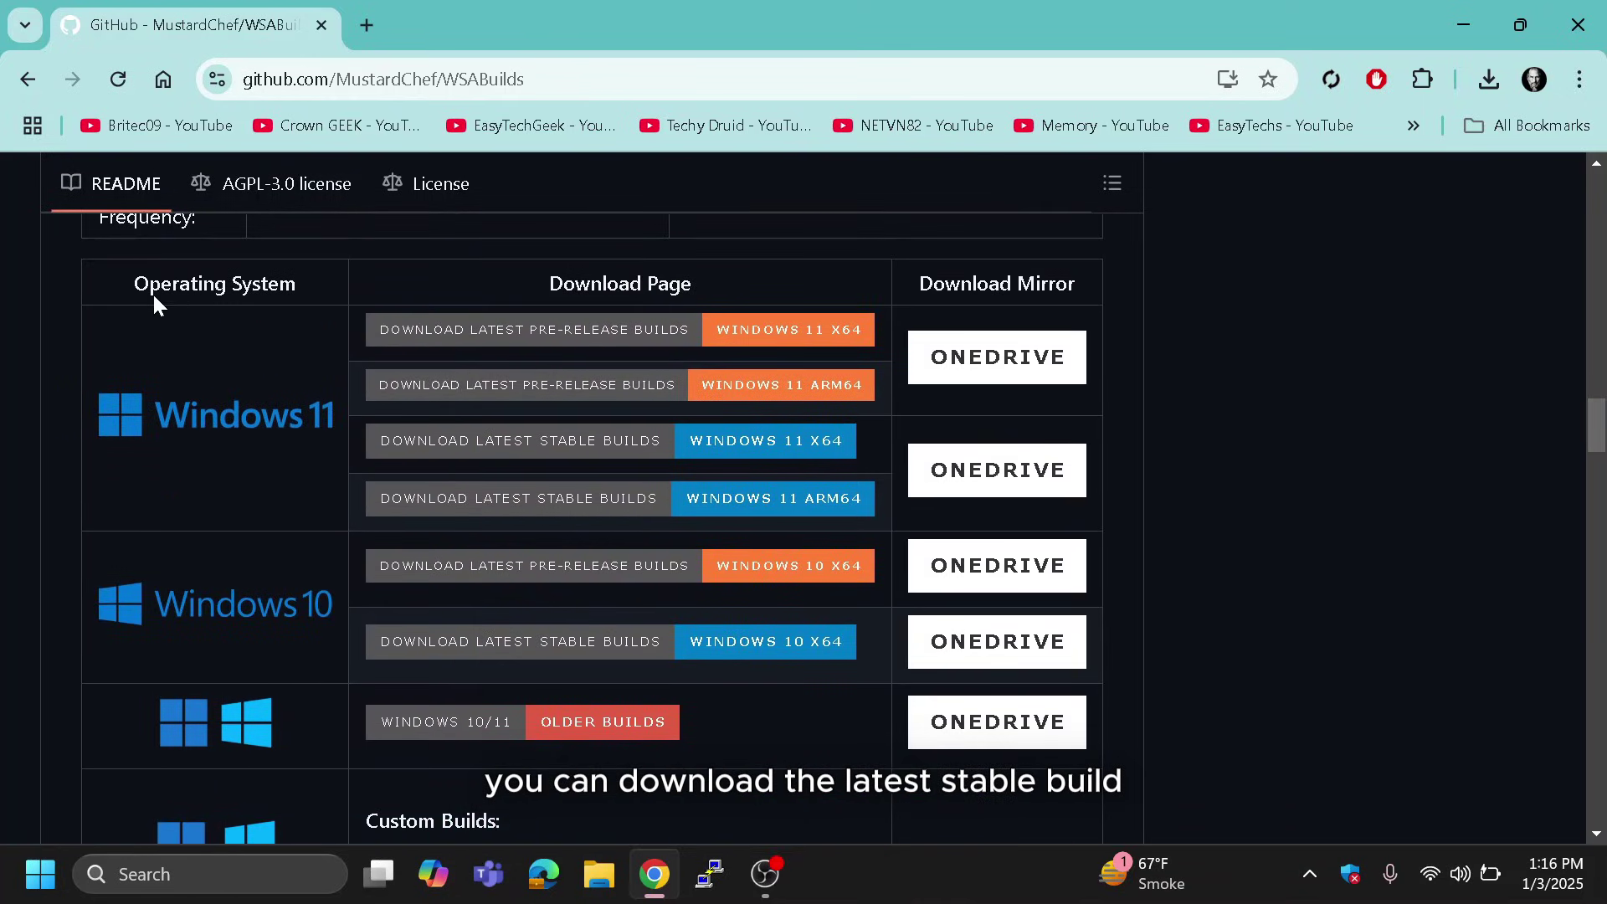
left_click_drag(134, 285, 235, 347)
left_click(226, 368)
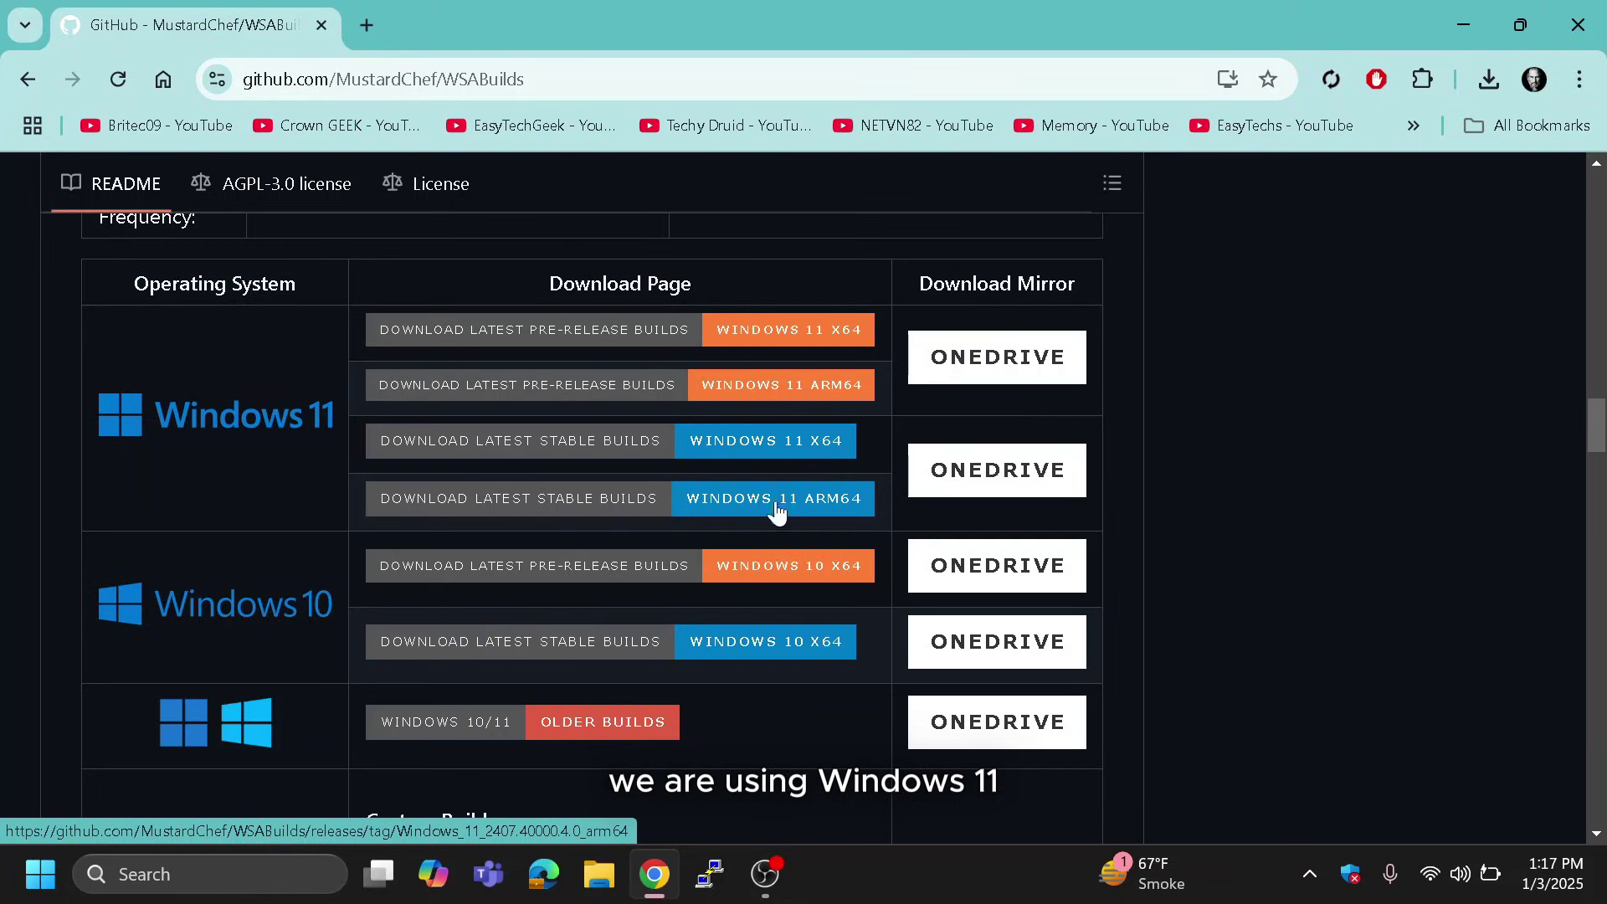
- Download WSA_2407.40000.4.0_x64_Release-Nightly-MindTheGapps-13.0.7z from the stable Windows 11 x64 release and check progress
left_click(774, 448)
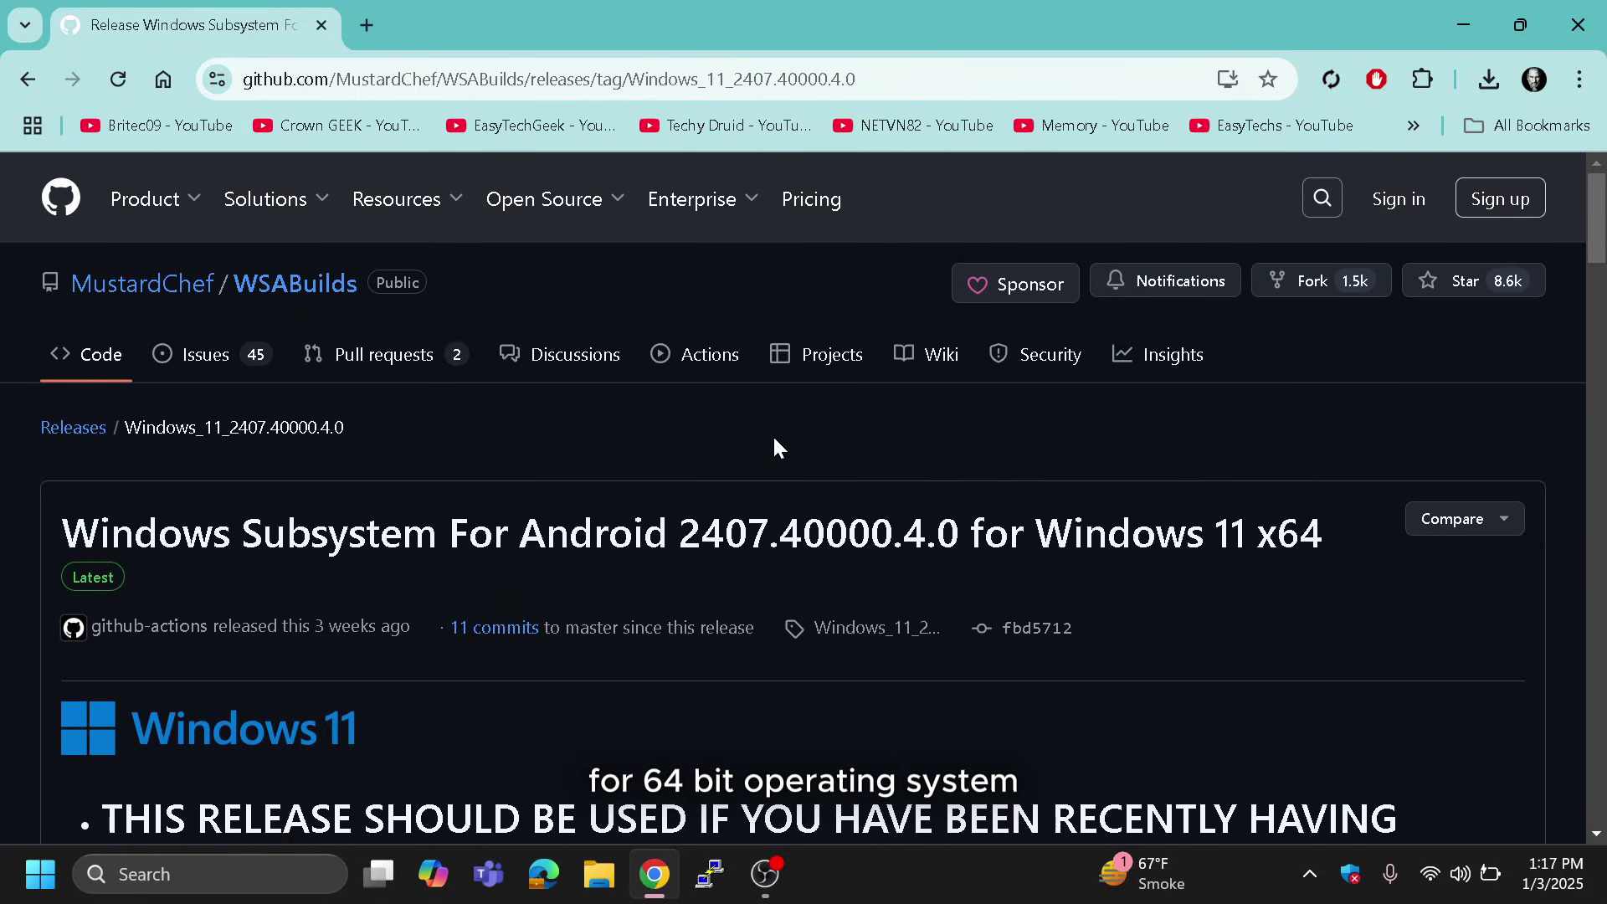
scroll(780, 444, "down", 6)
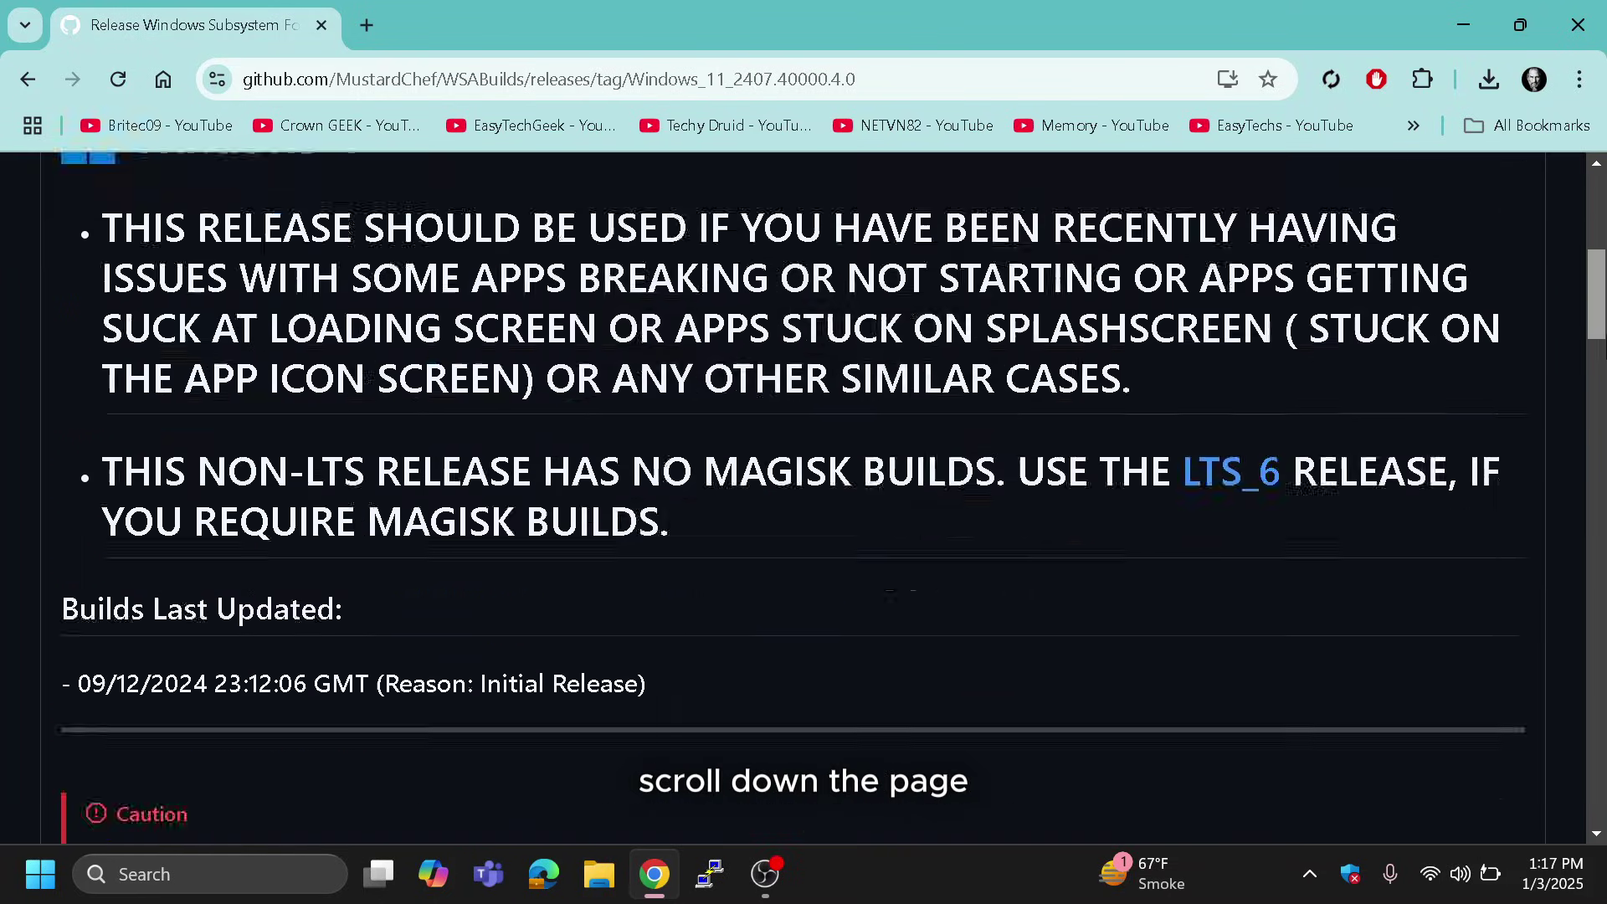
scroll(803, 498, "down", 20)
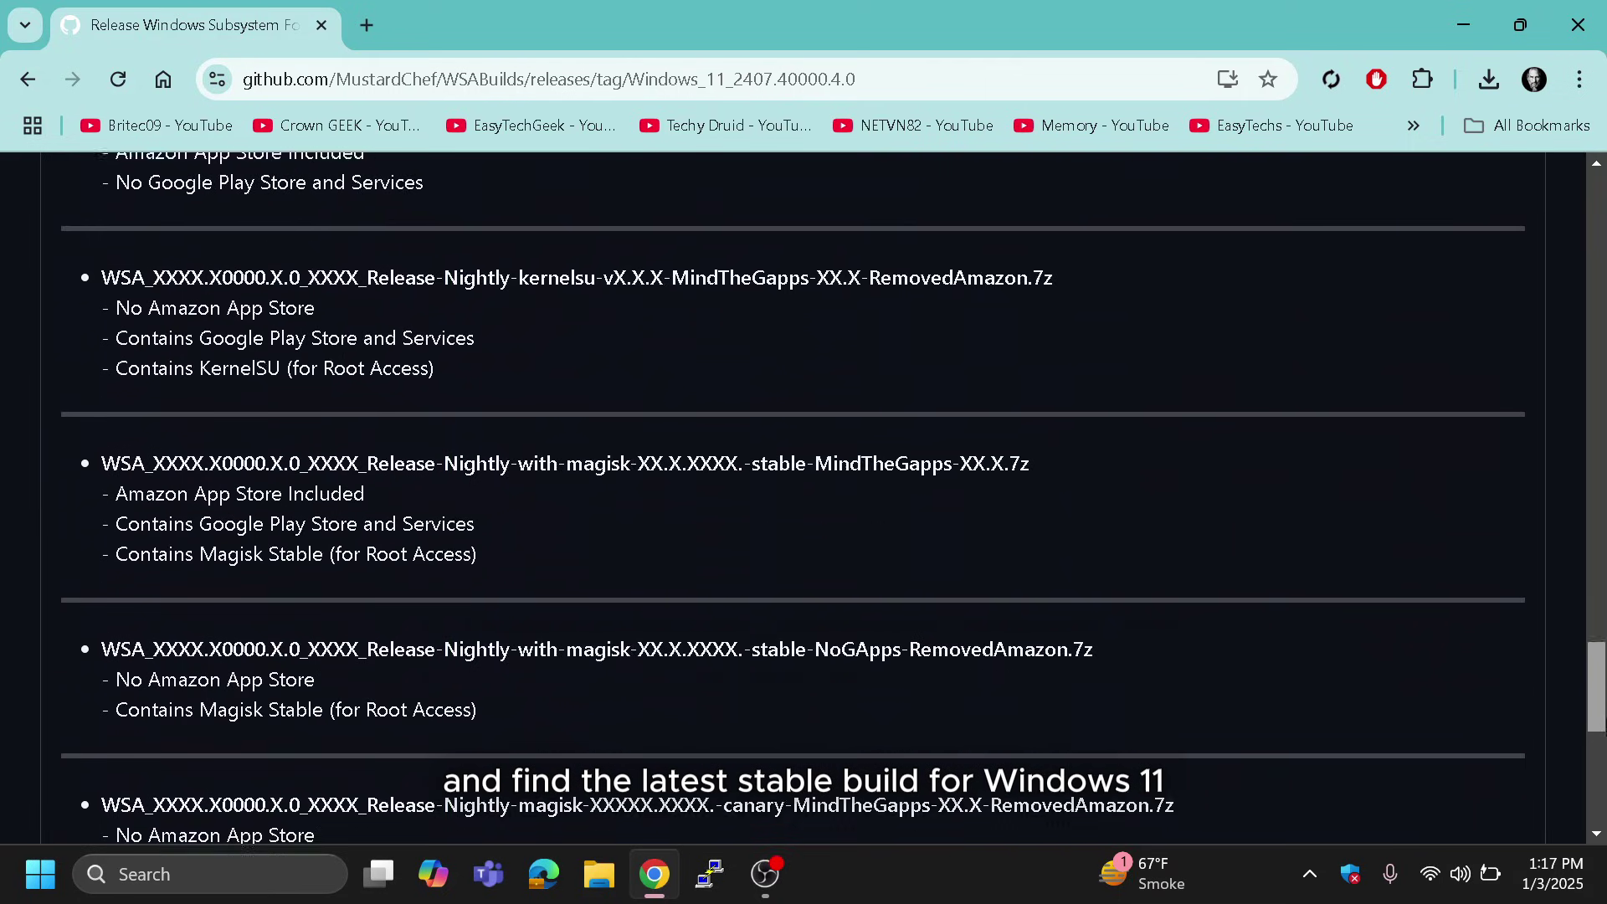
scroll(803, 498, "down", 7)
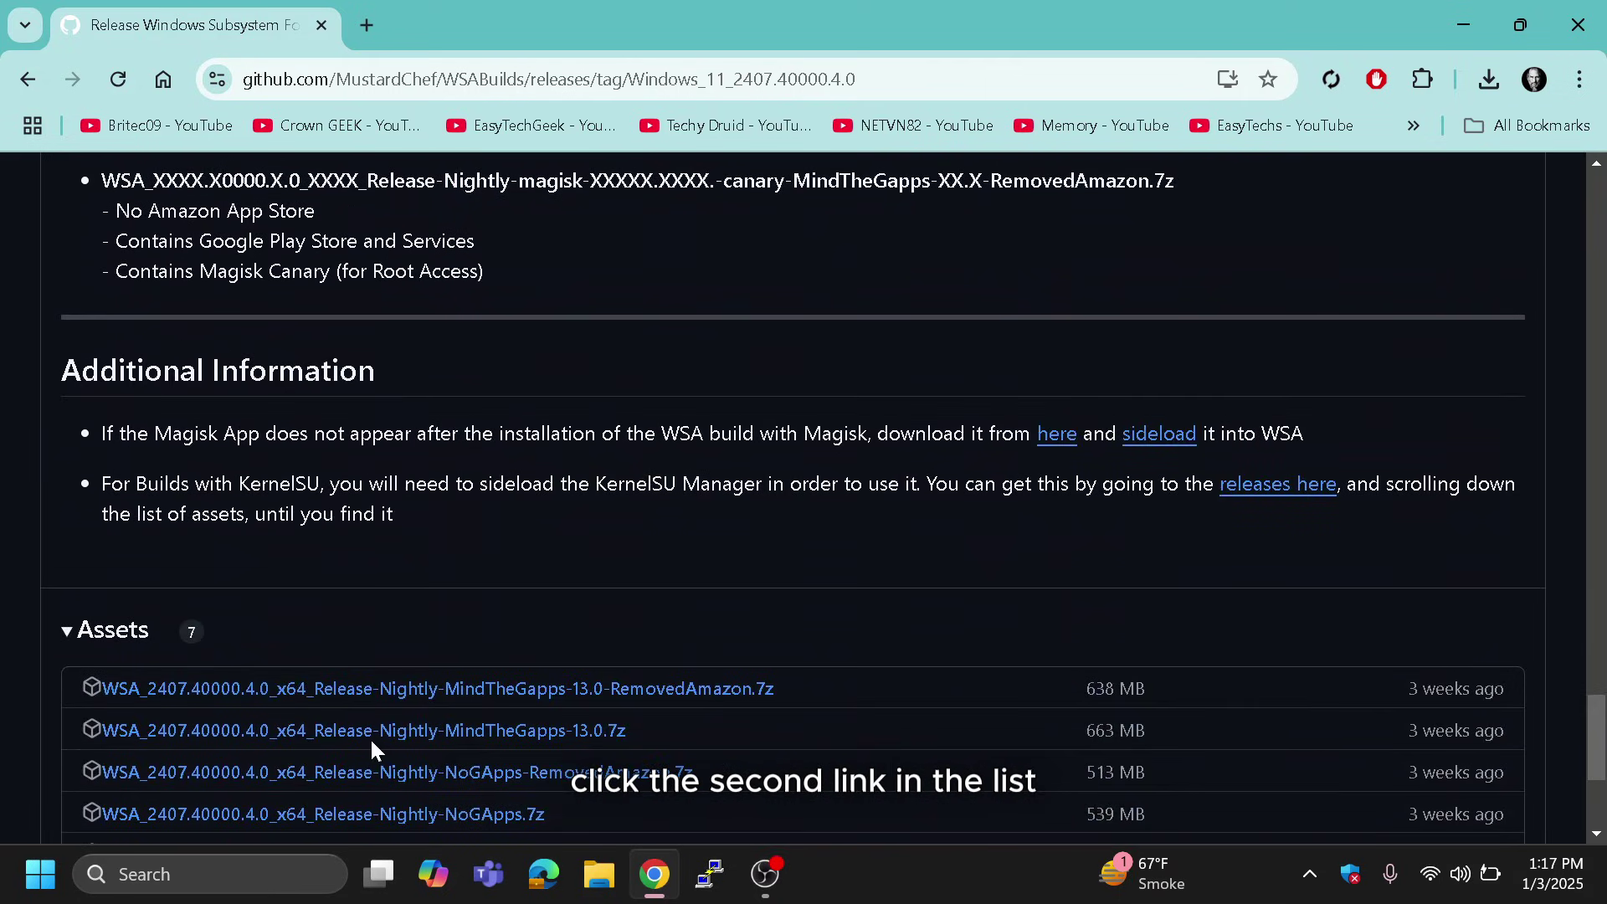
left_click(422, 729)
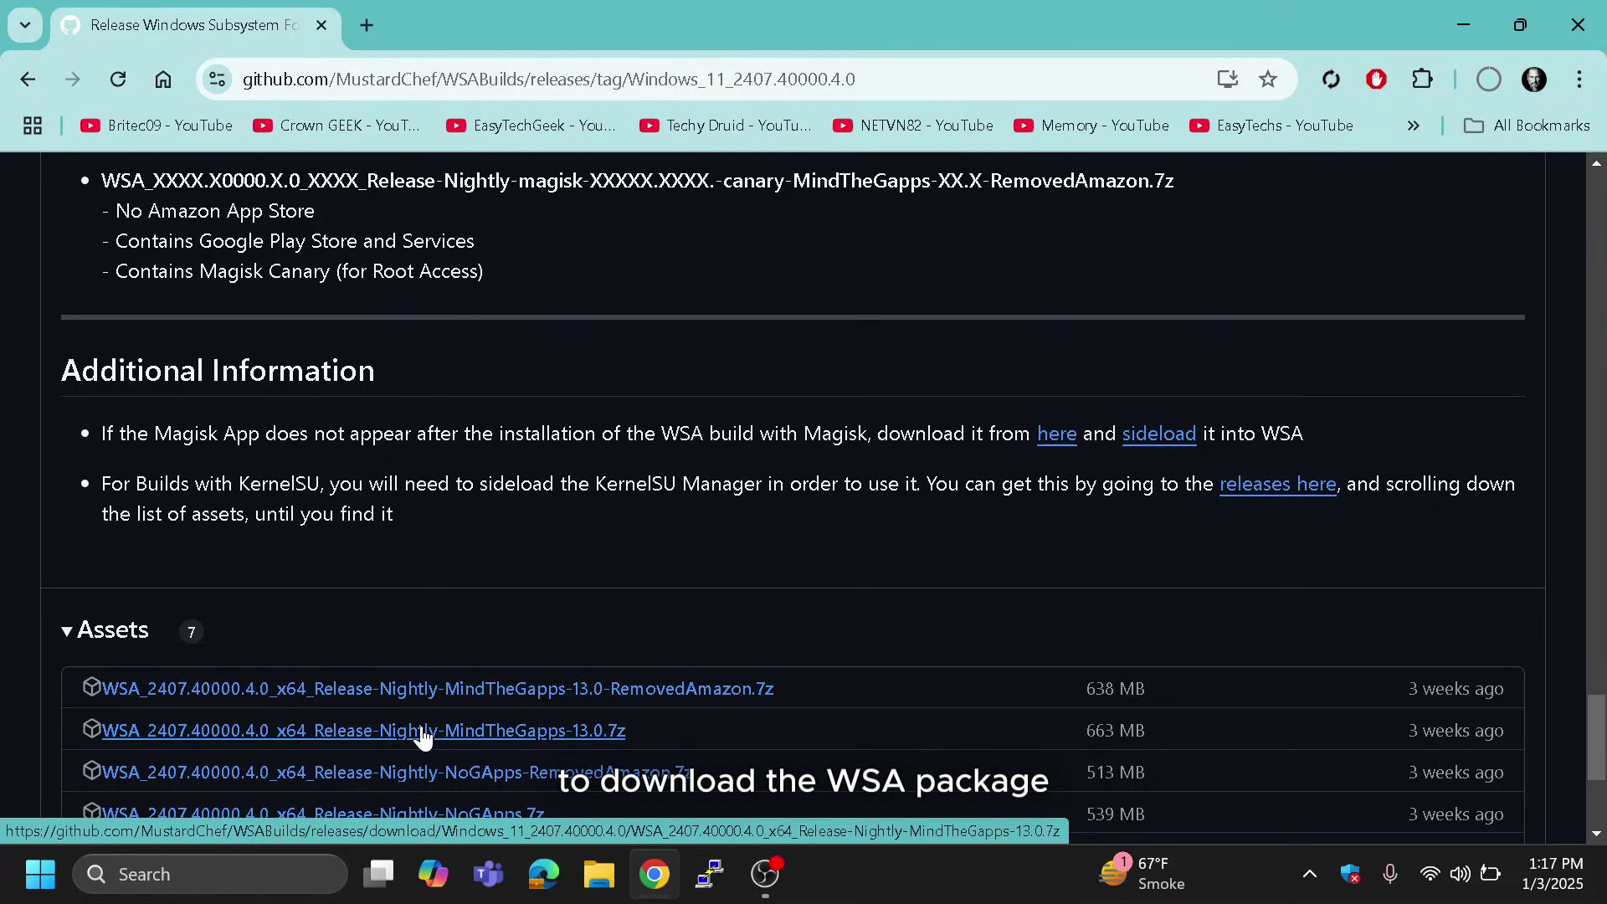
left_click(1482, 93)
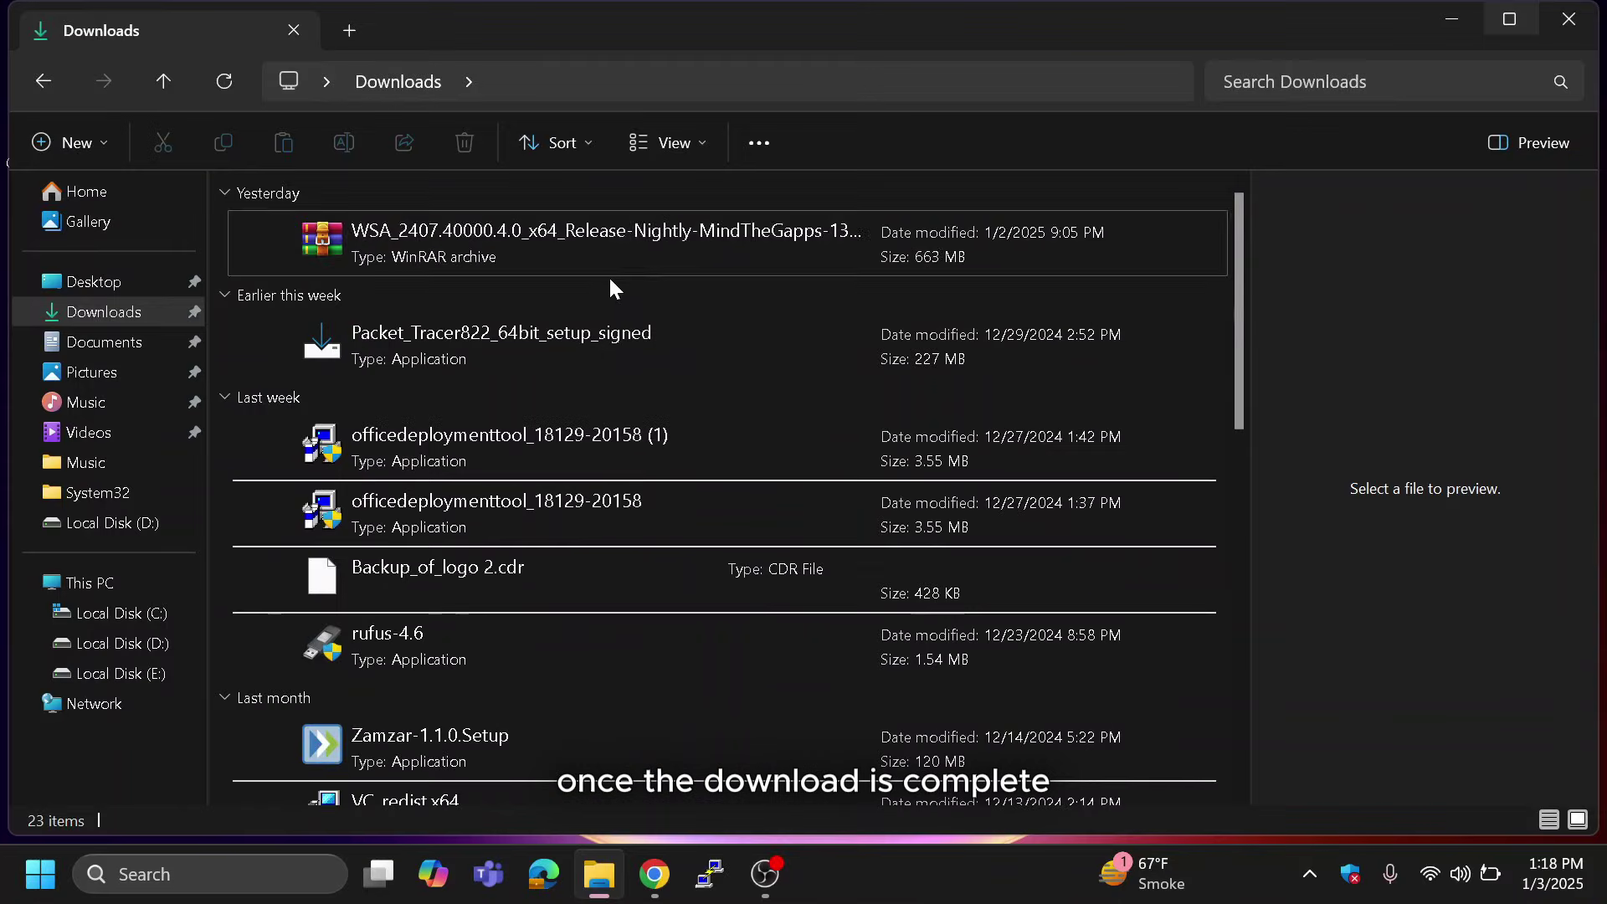
- Extract All the downloaded WSA archive to its default destination
left_click(609, 275)
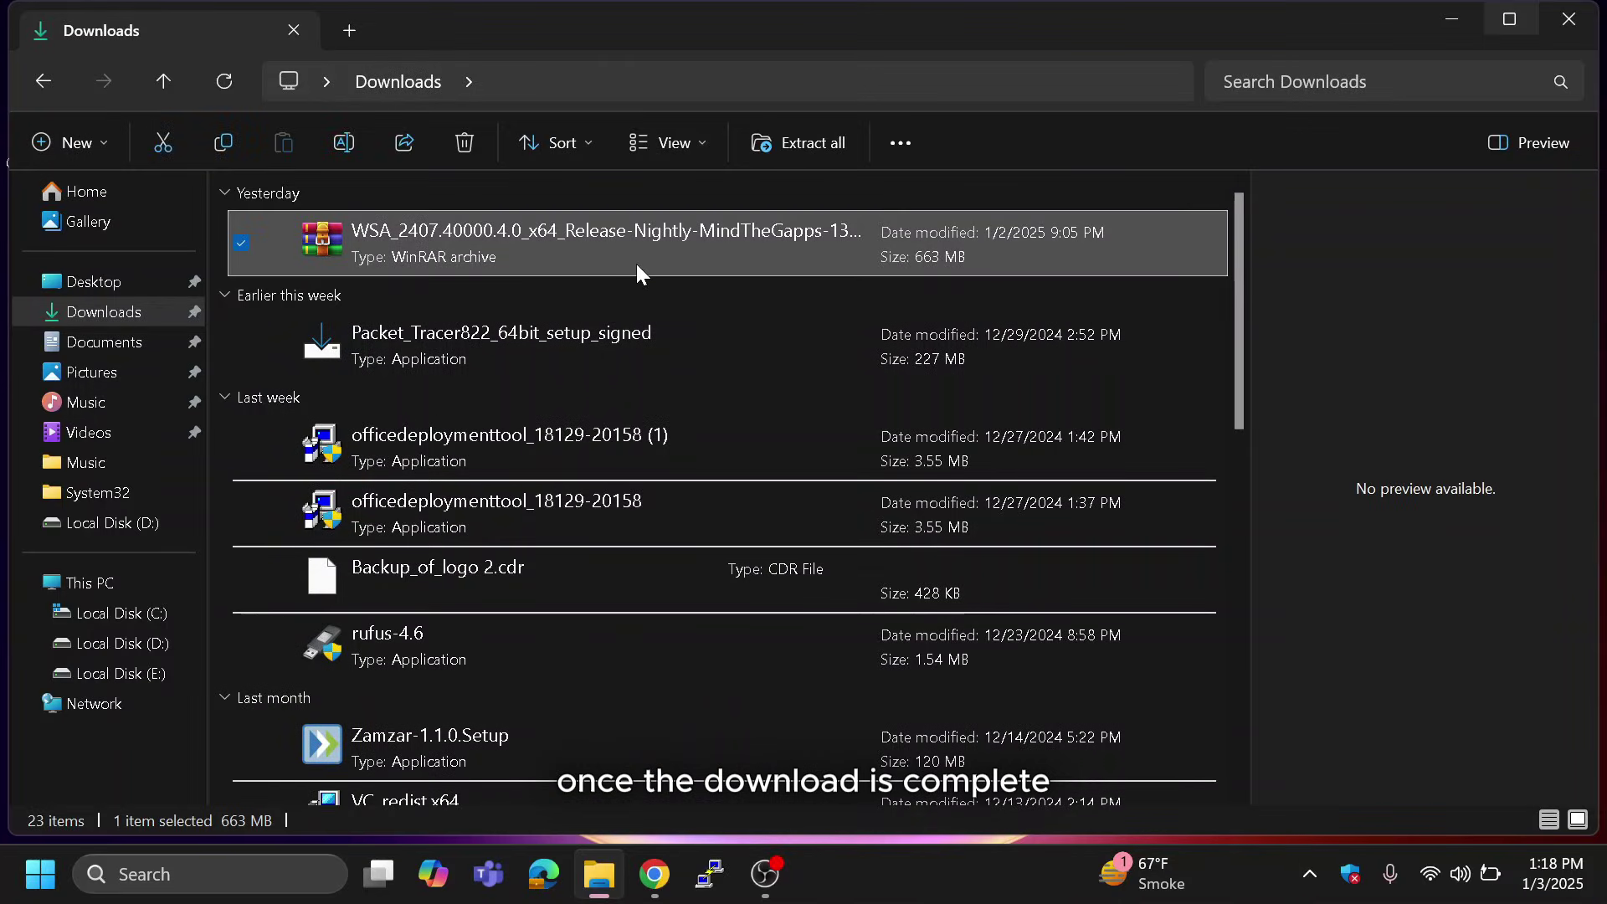
right_click(631, 252)
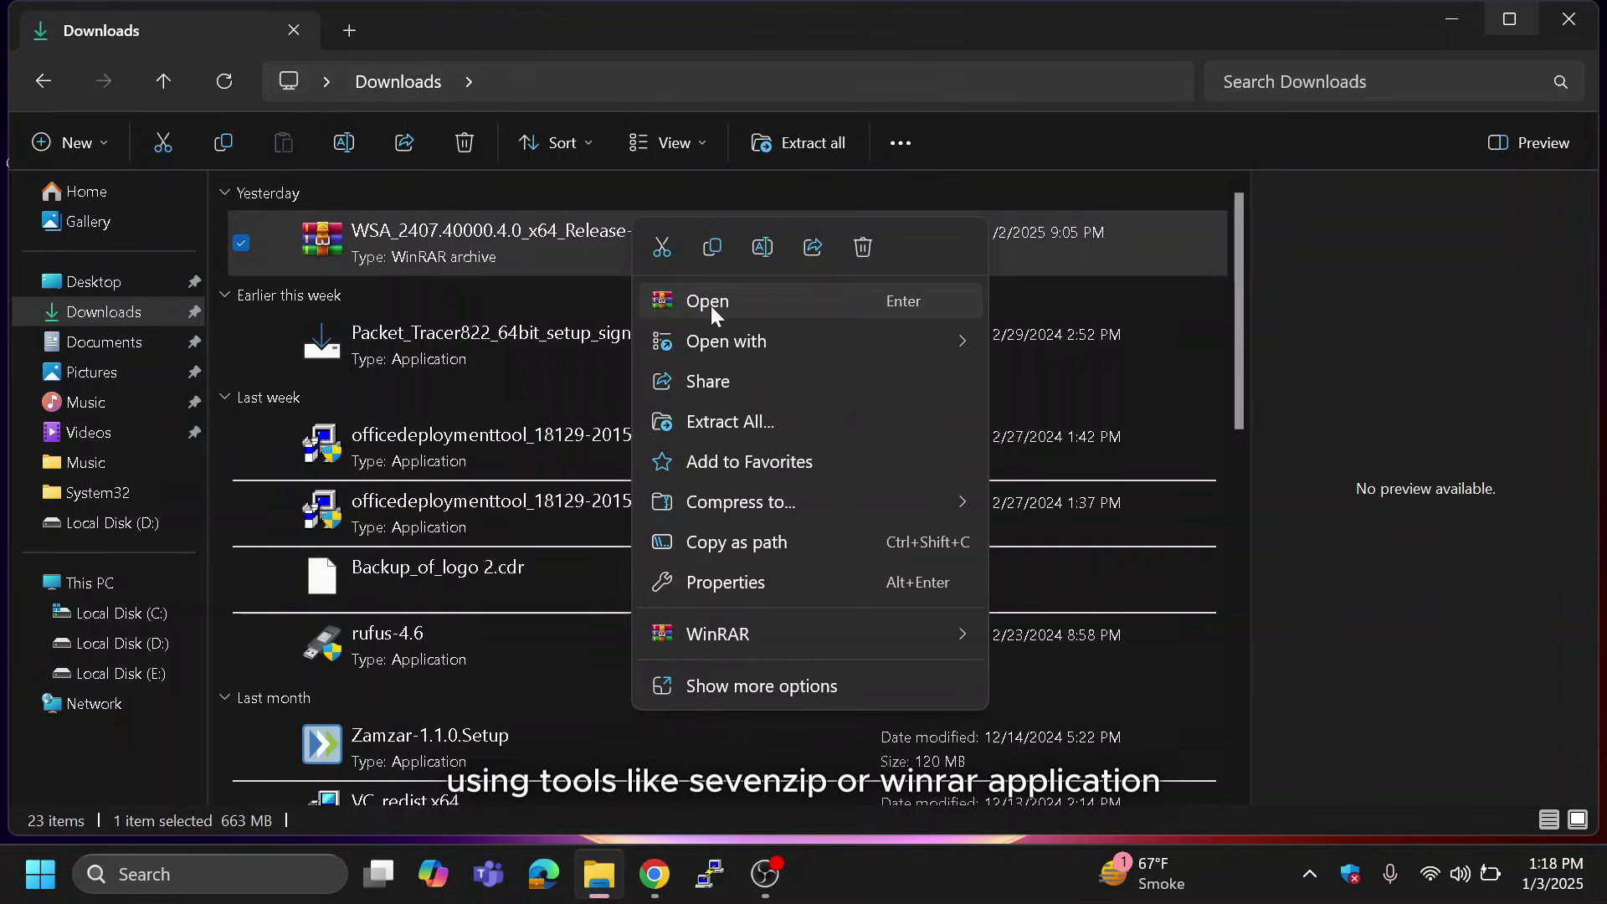
left_click(754, 423)
key("Return")
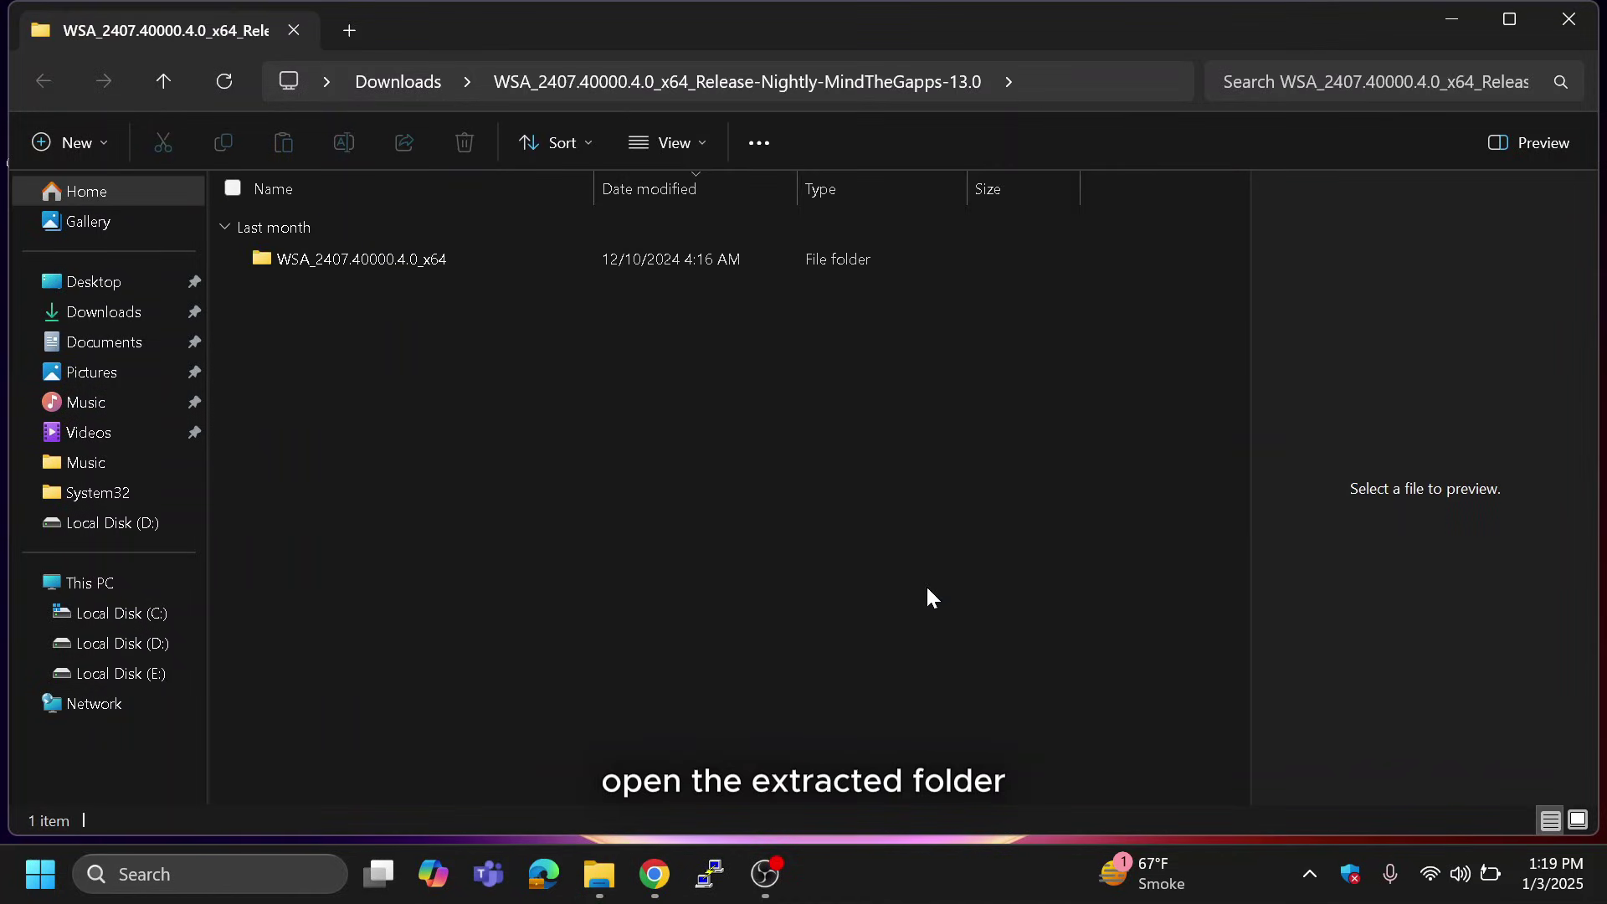
- Run Run.bat from the extracted WSA_2407.40000.4.0_x64 folder
double_click(362, 256)
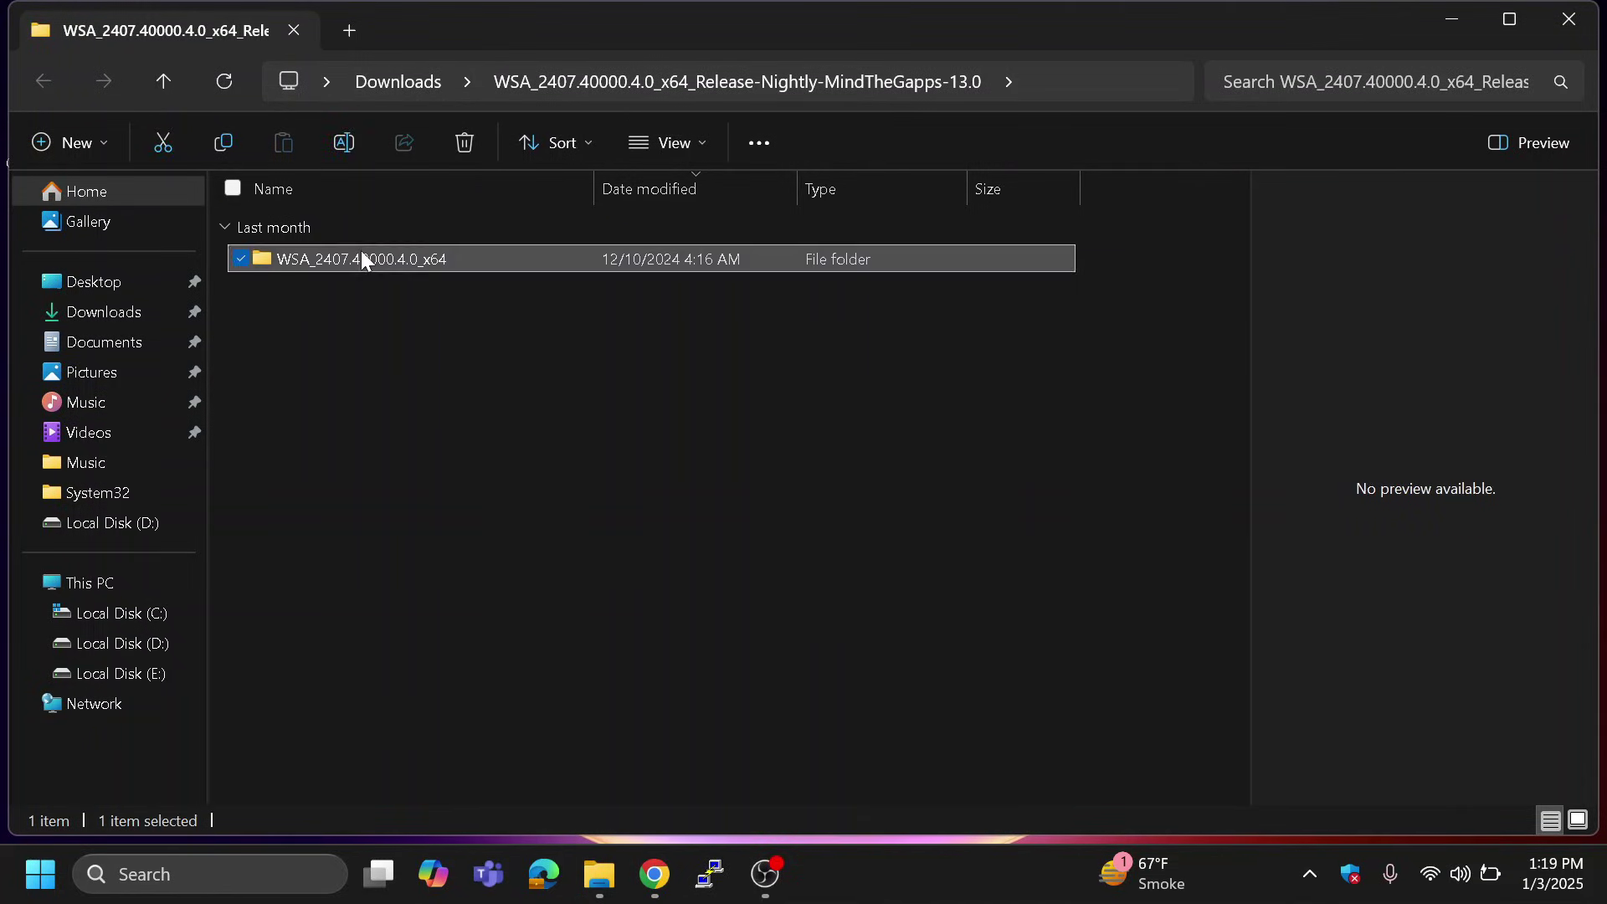
left_click_drag(1238, 260, 1277, 636)
scroll(221, 412, "up", 2)
double_click(303, 435)
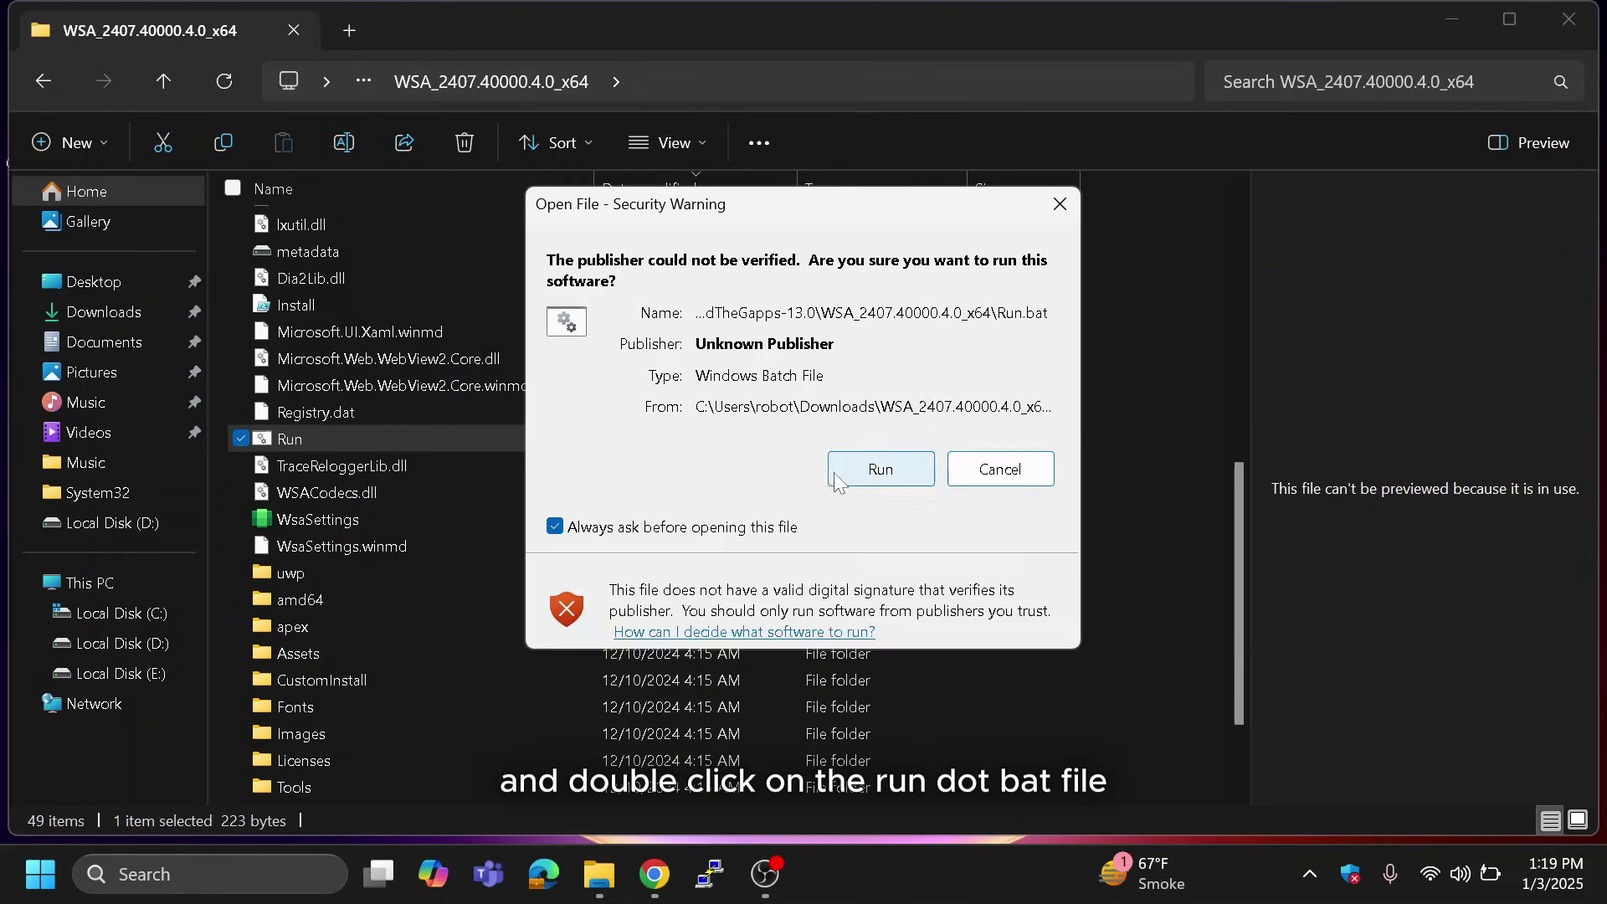
- Allow the Run.bat script to run and decline sharing diagnostic data
left_click(837, 473)
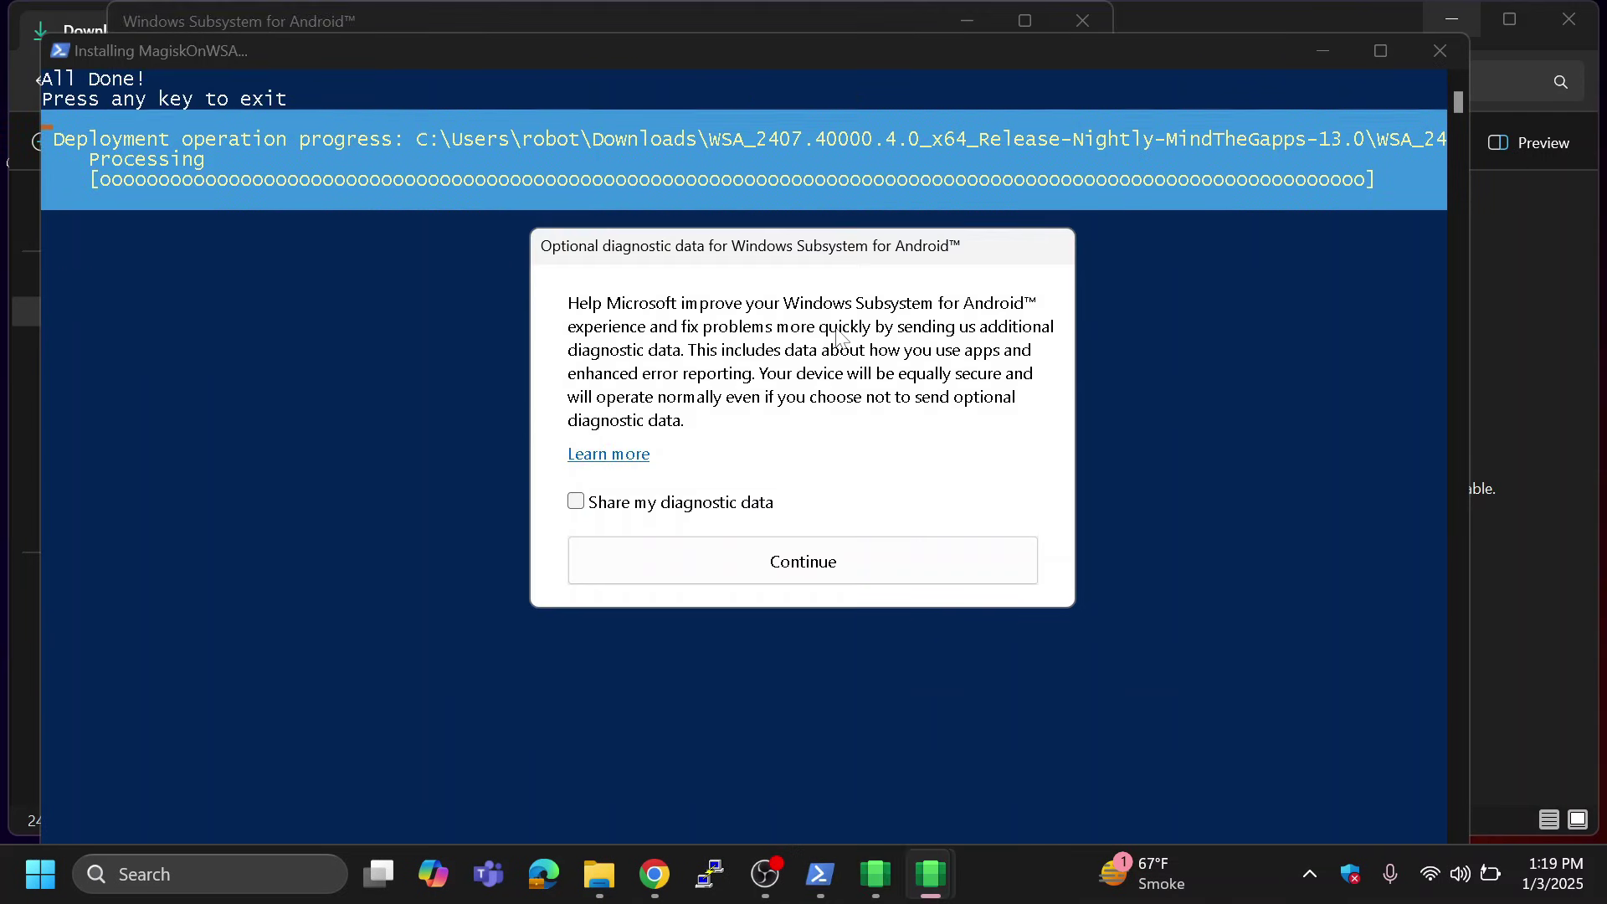
left_click(804, 564)
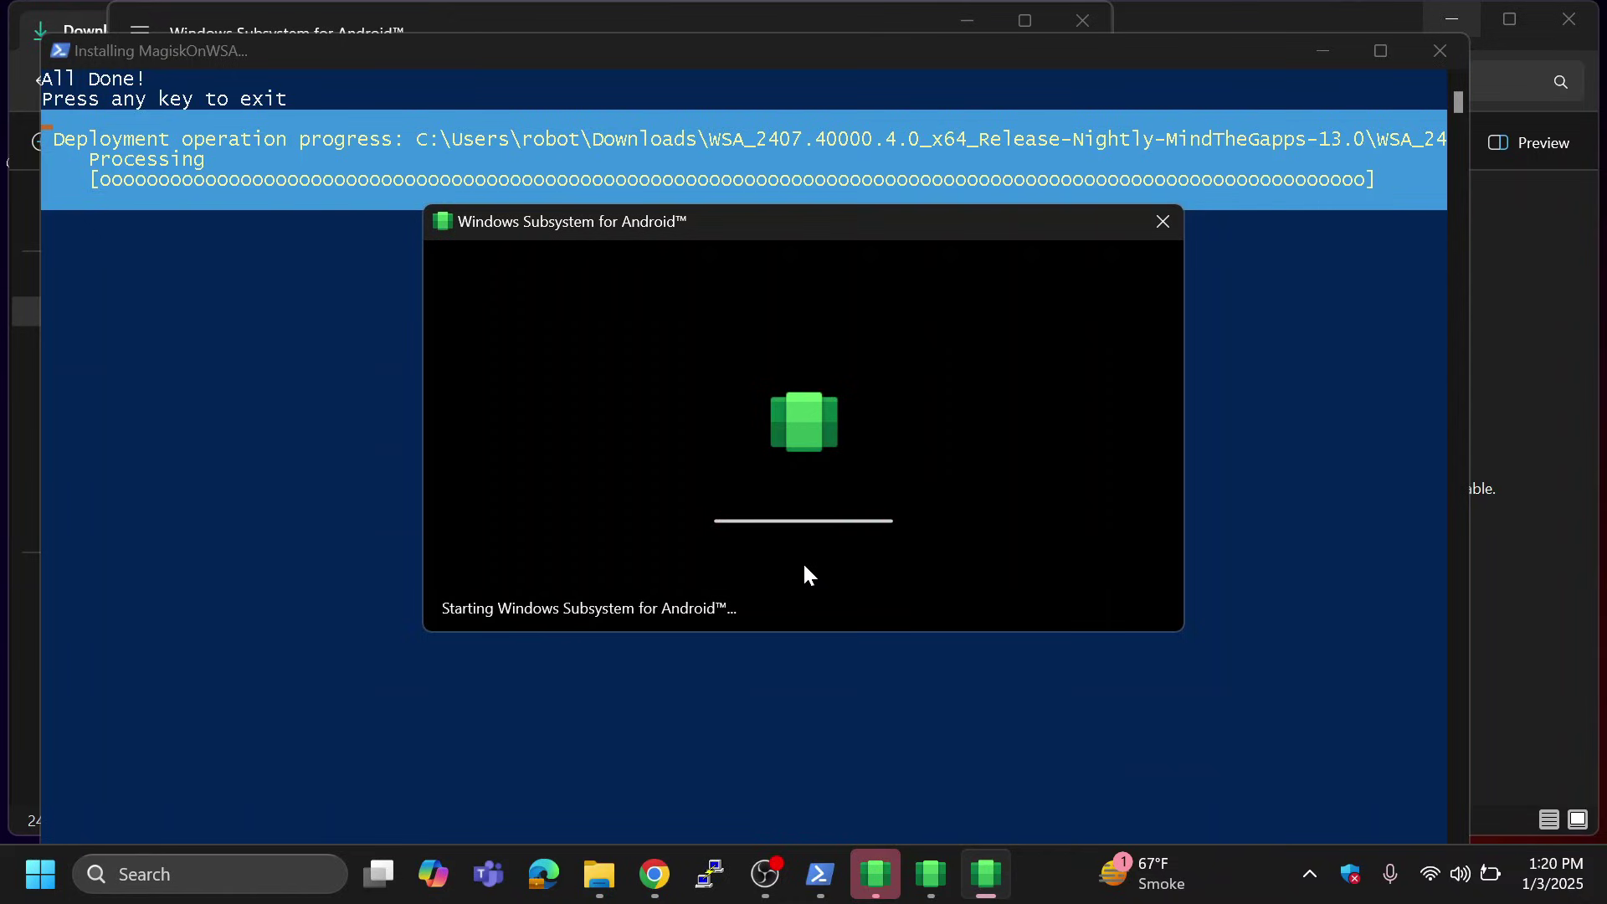
left_click(842, 885)
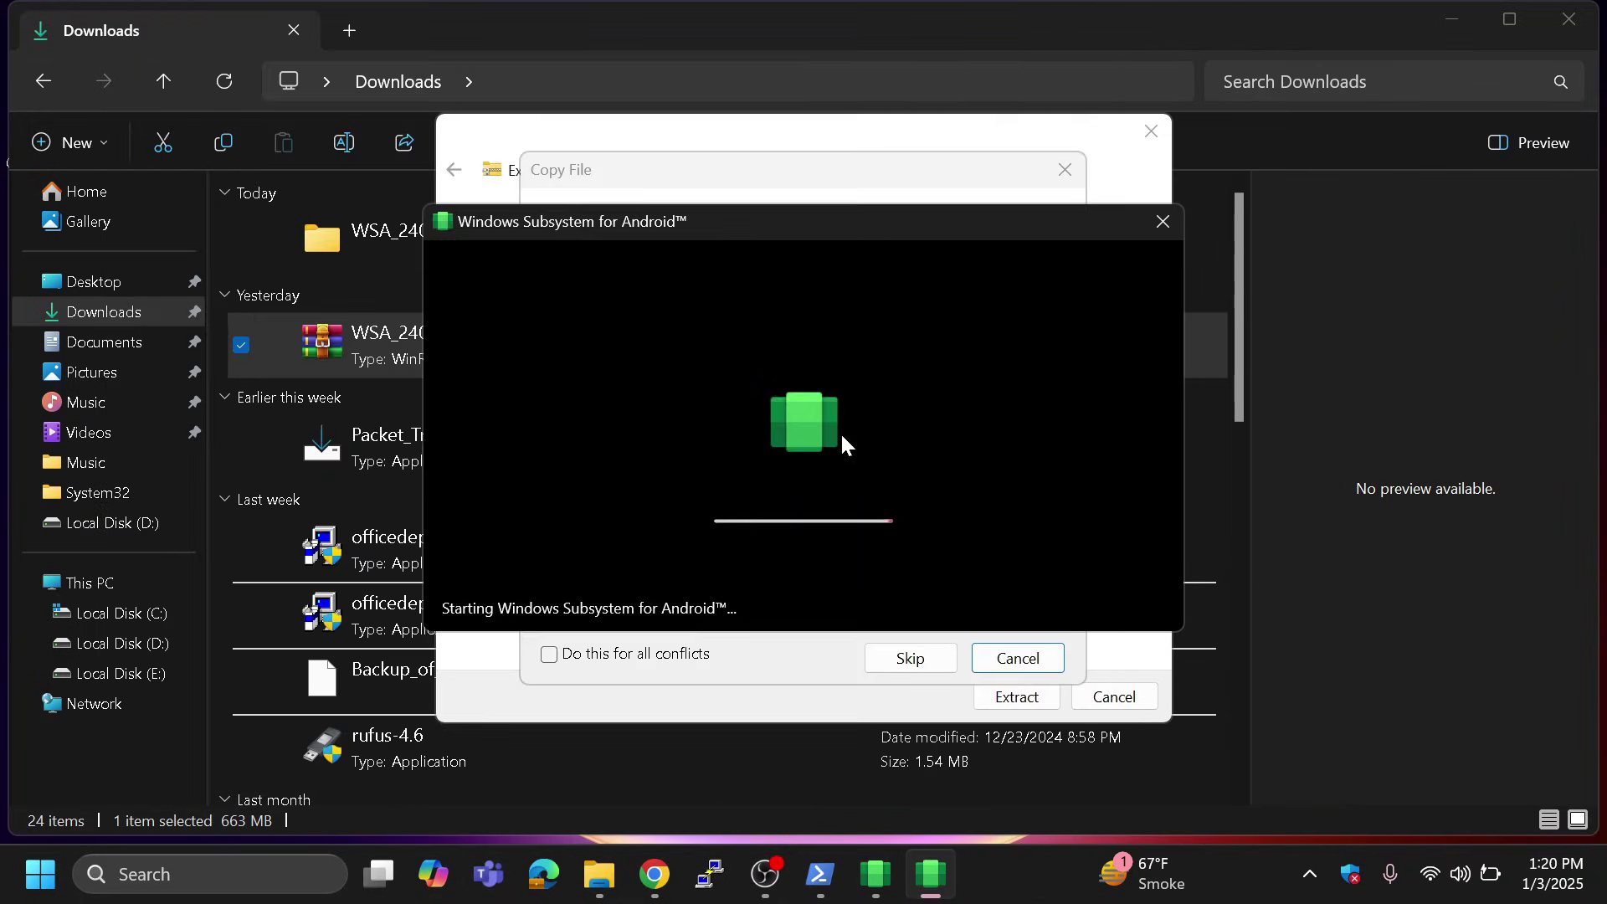
- Replace the existing files, skip the file-in-use warning, finish extraction and let WSA start
left_click(760, 654)
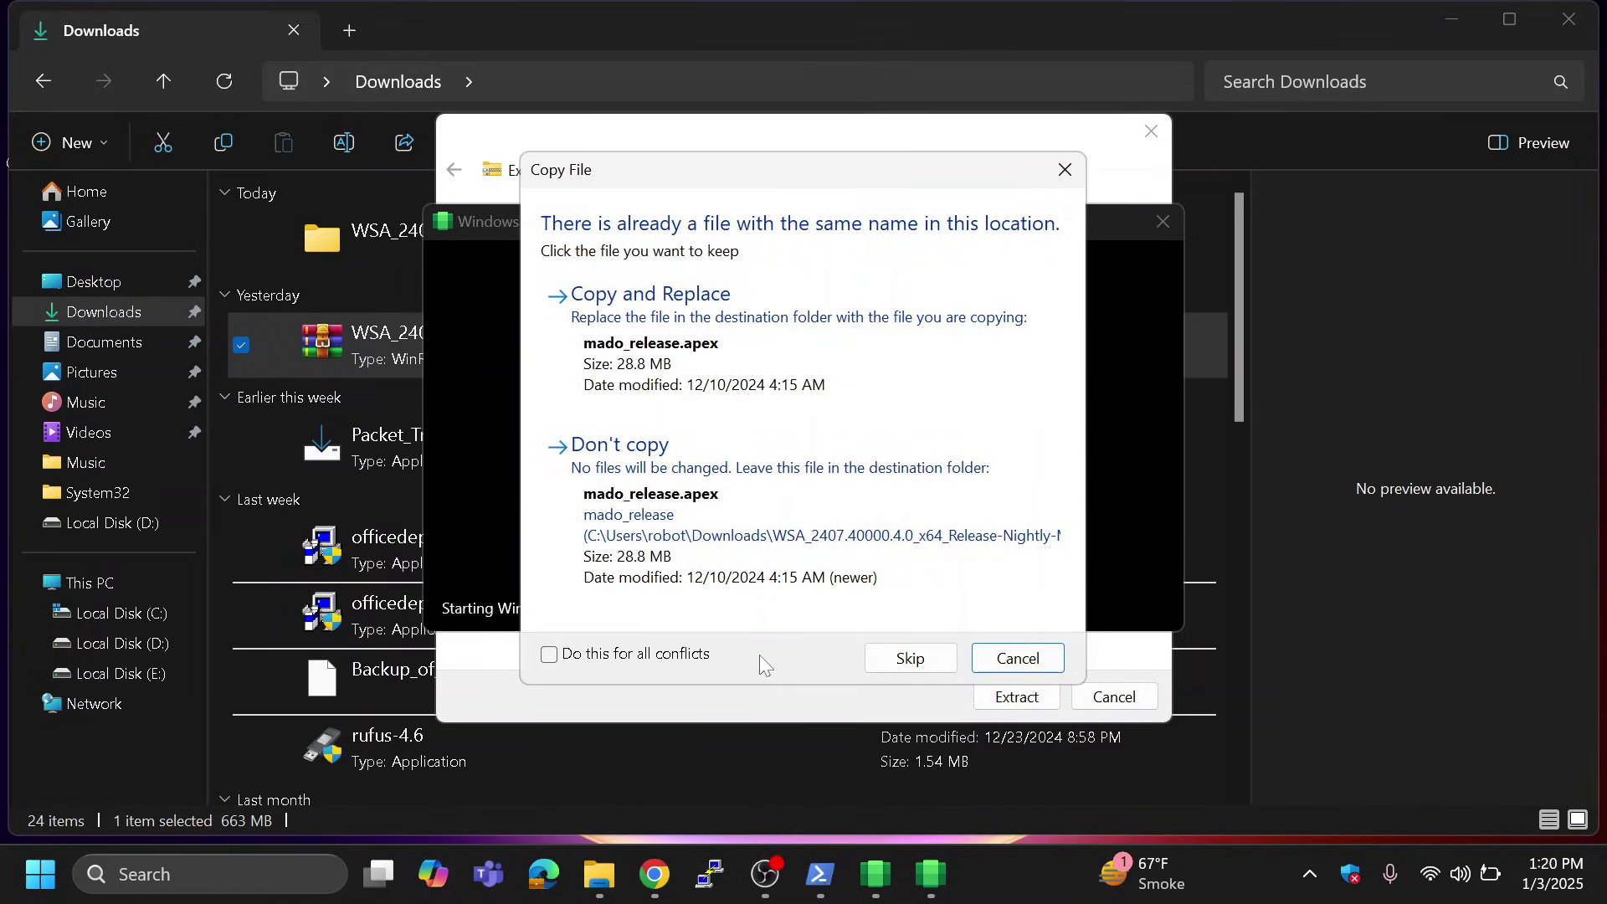
left_click(824, 378)
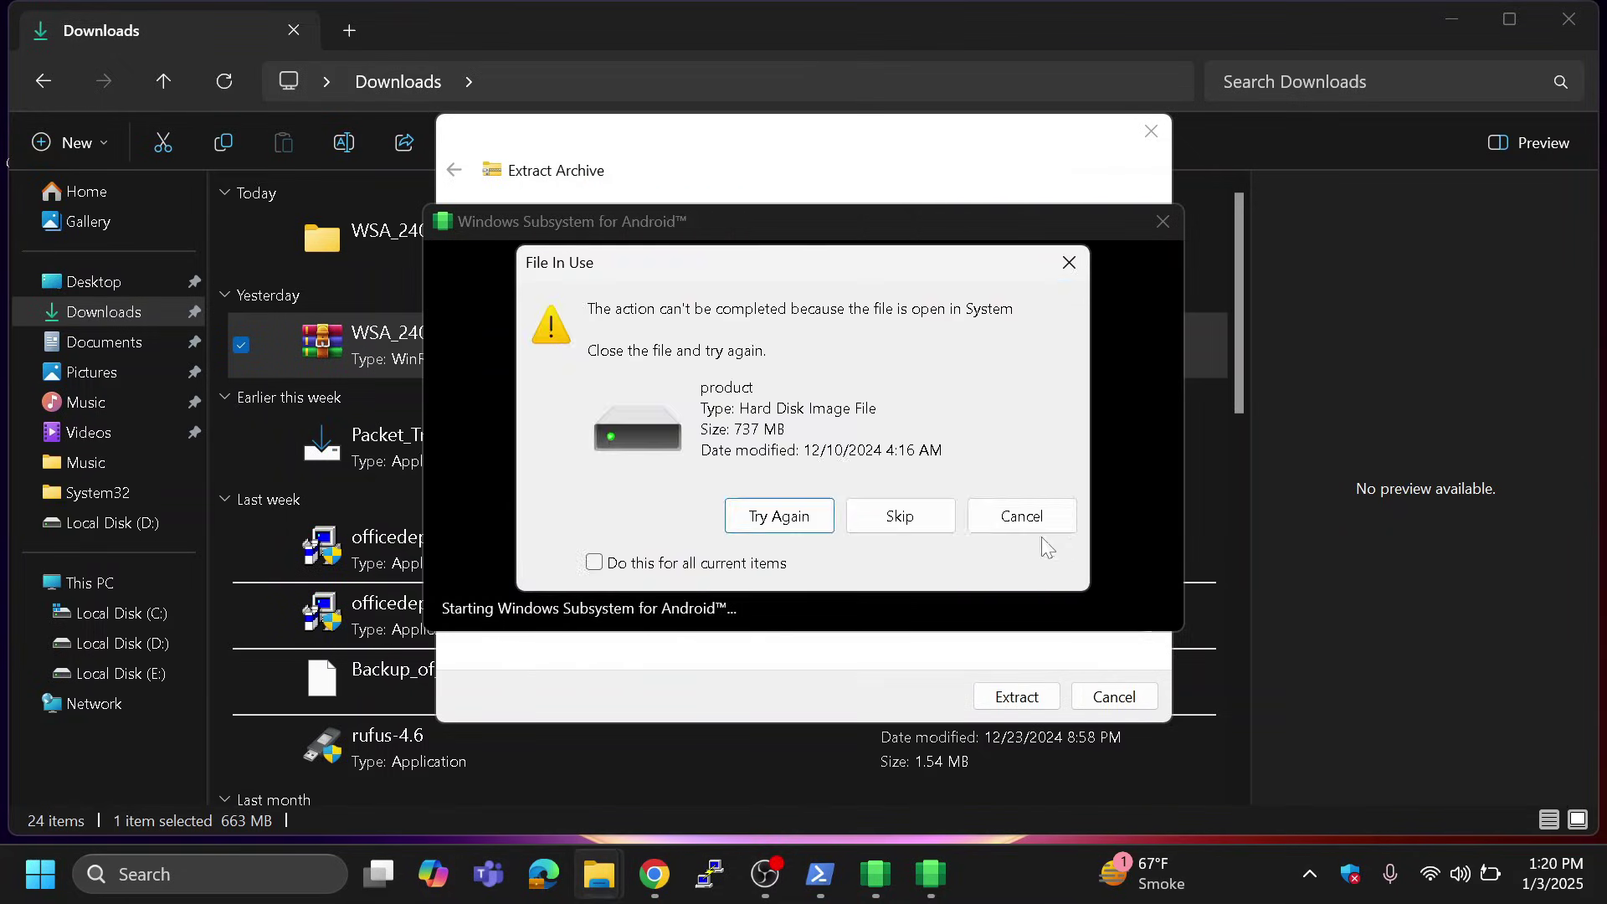
left_click(1038, 537)
left_click(1019, 708)
left_click(1452, 18)
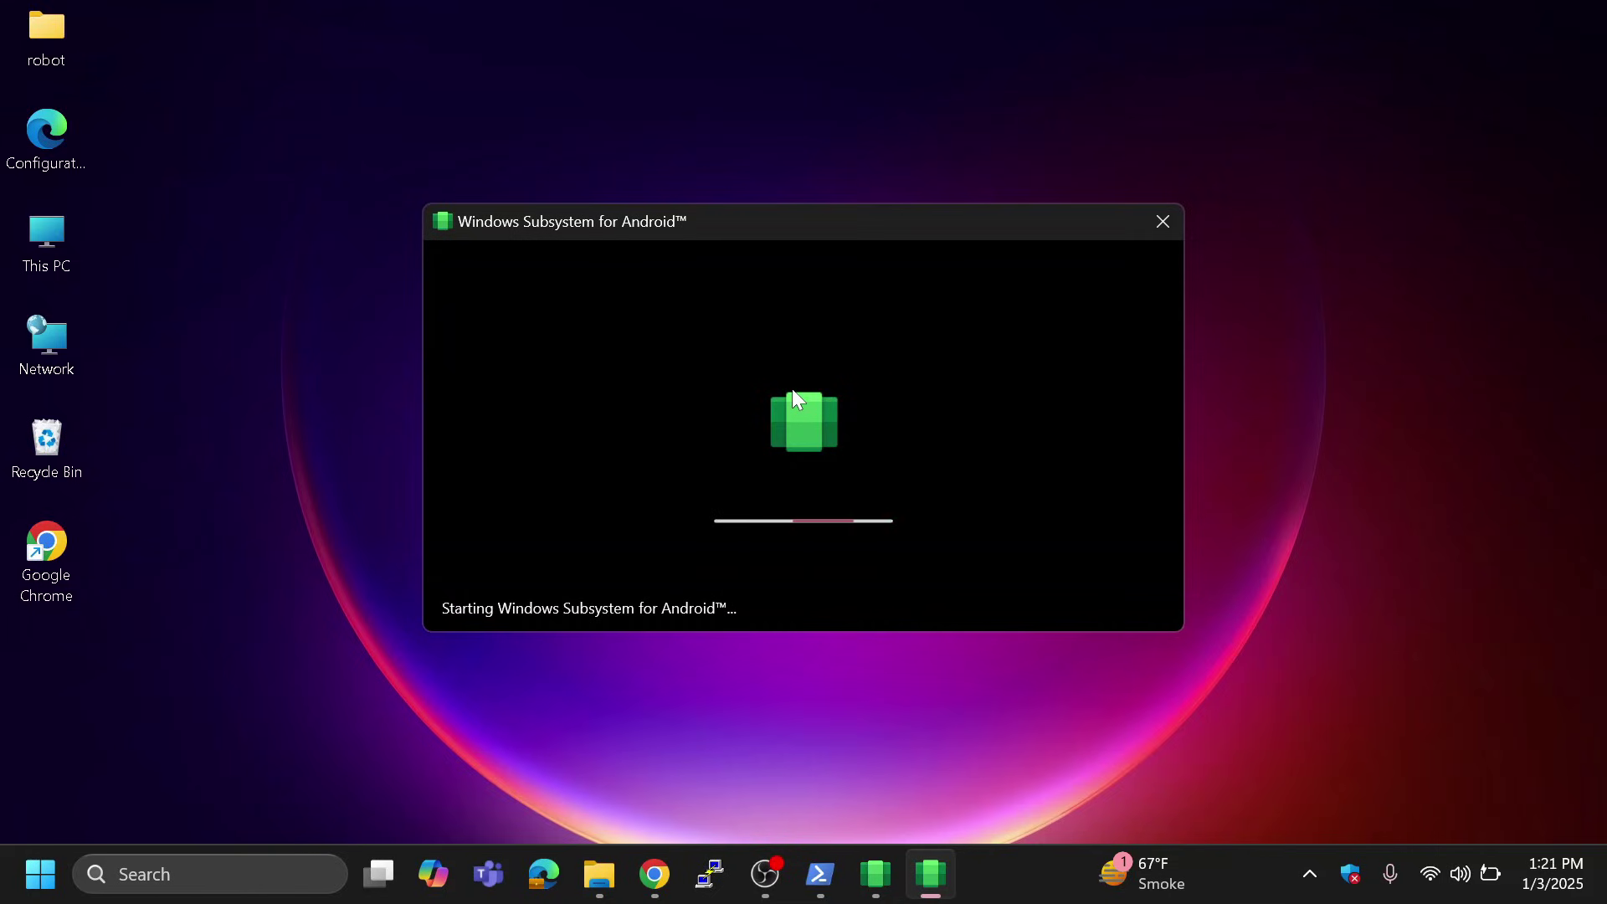
key("Return")
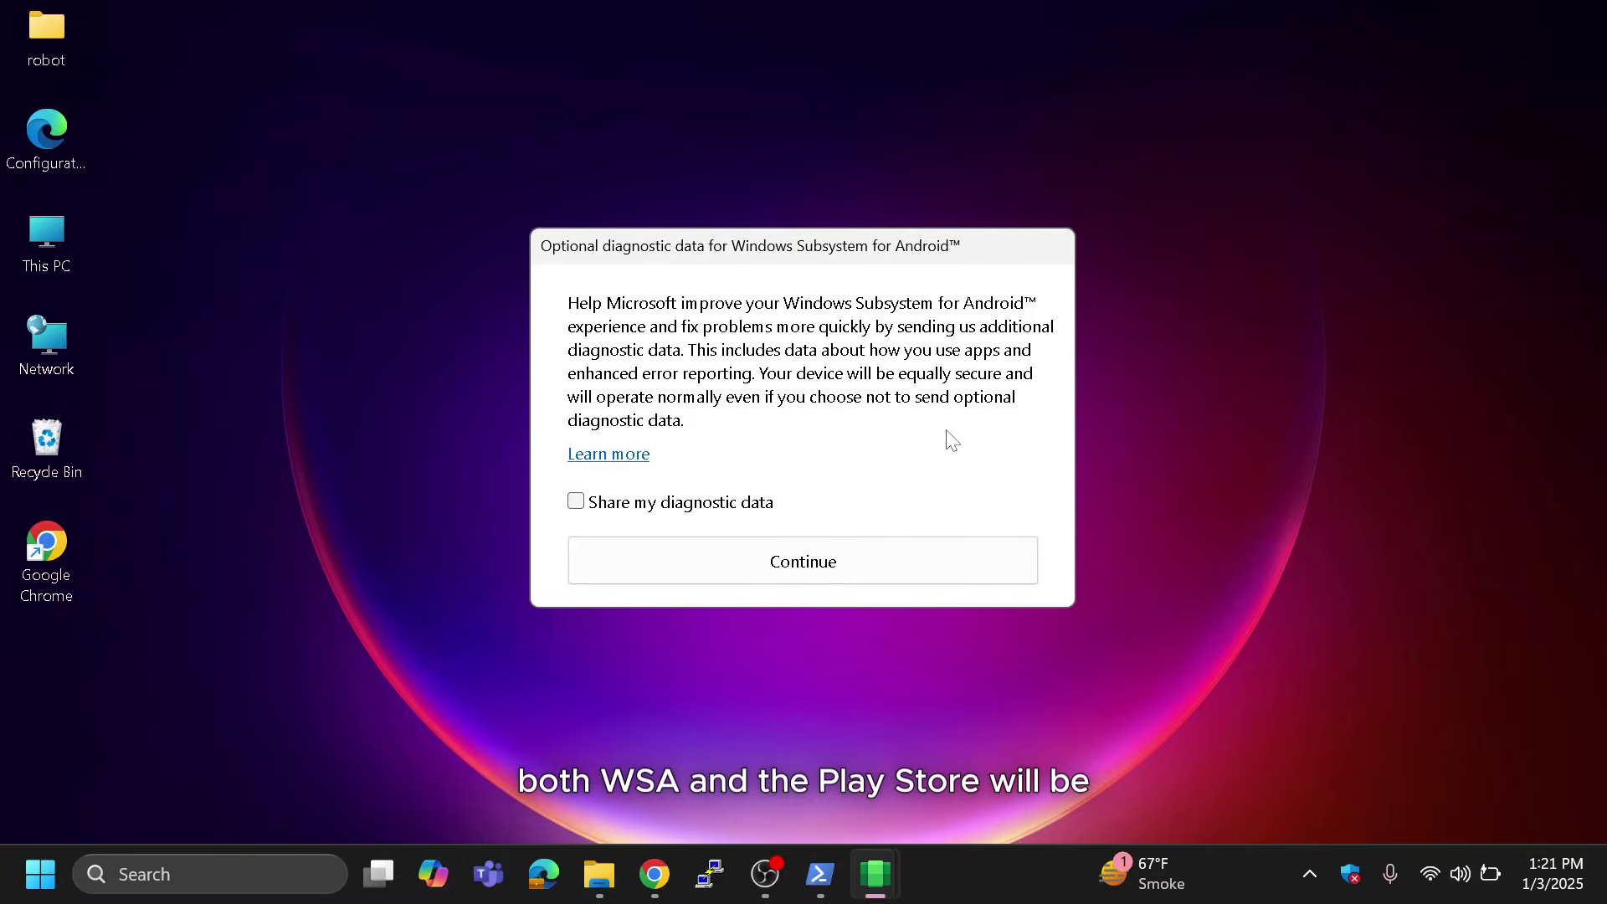
- Pass the diagnostic prompt, sign in with the account email and password, and accept Google's terms
left_click(777, 573)
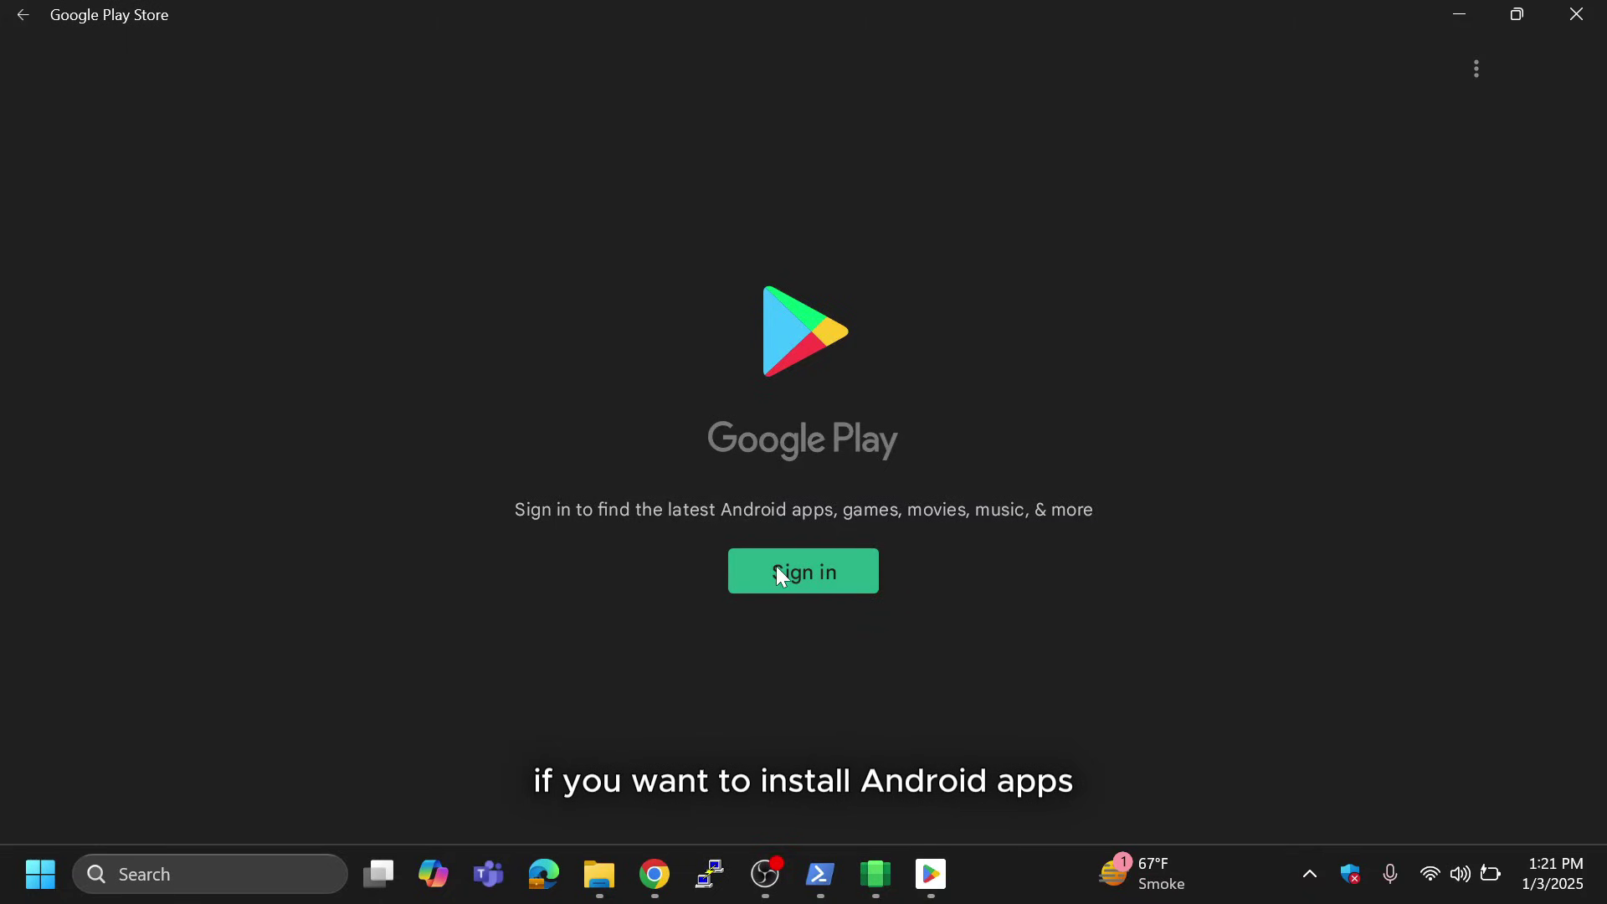
left_click(777, 569)
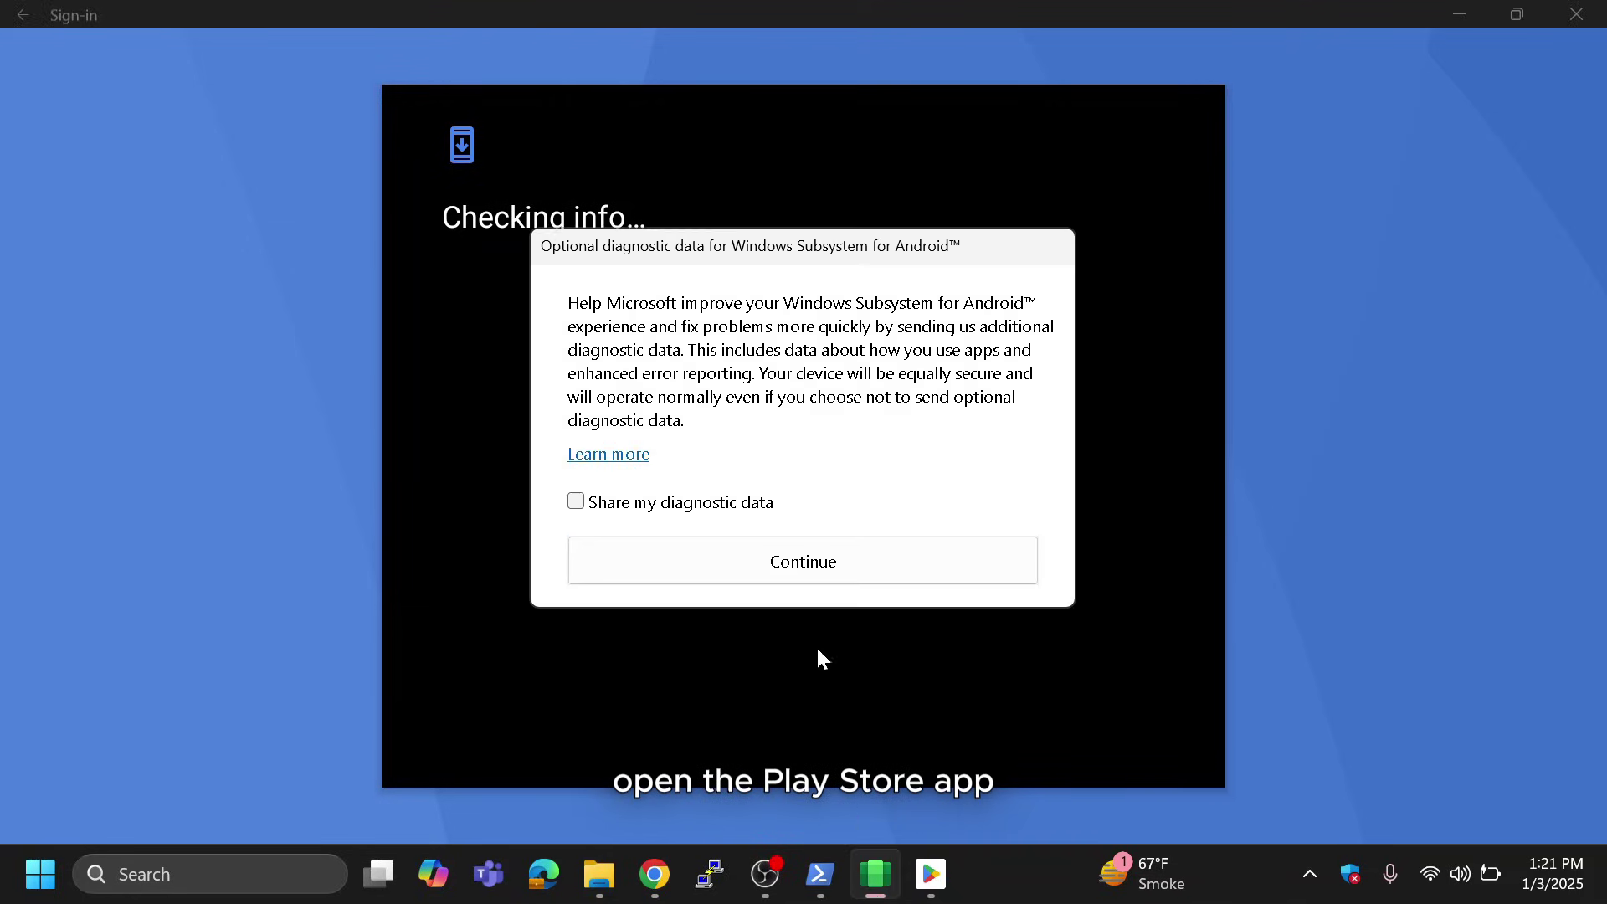
left_click(850, 566)
left_click(796, 432)
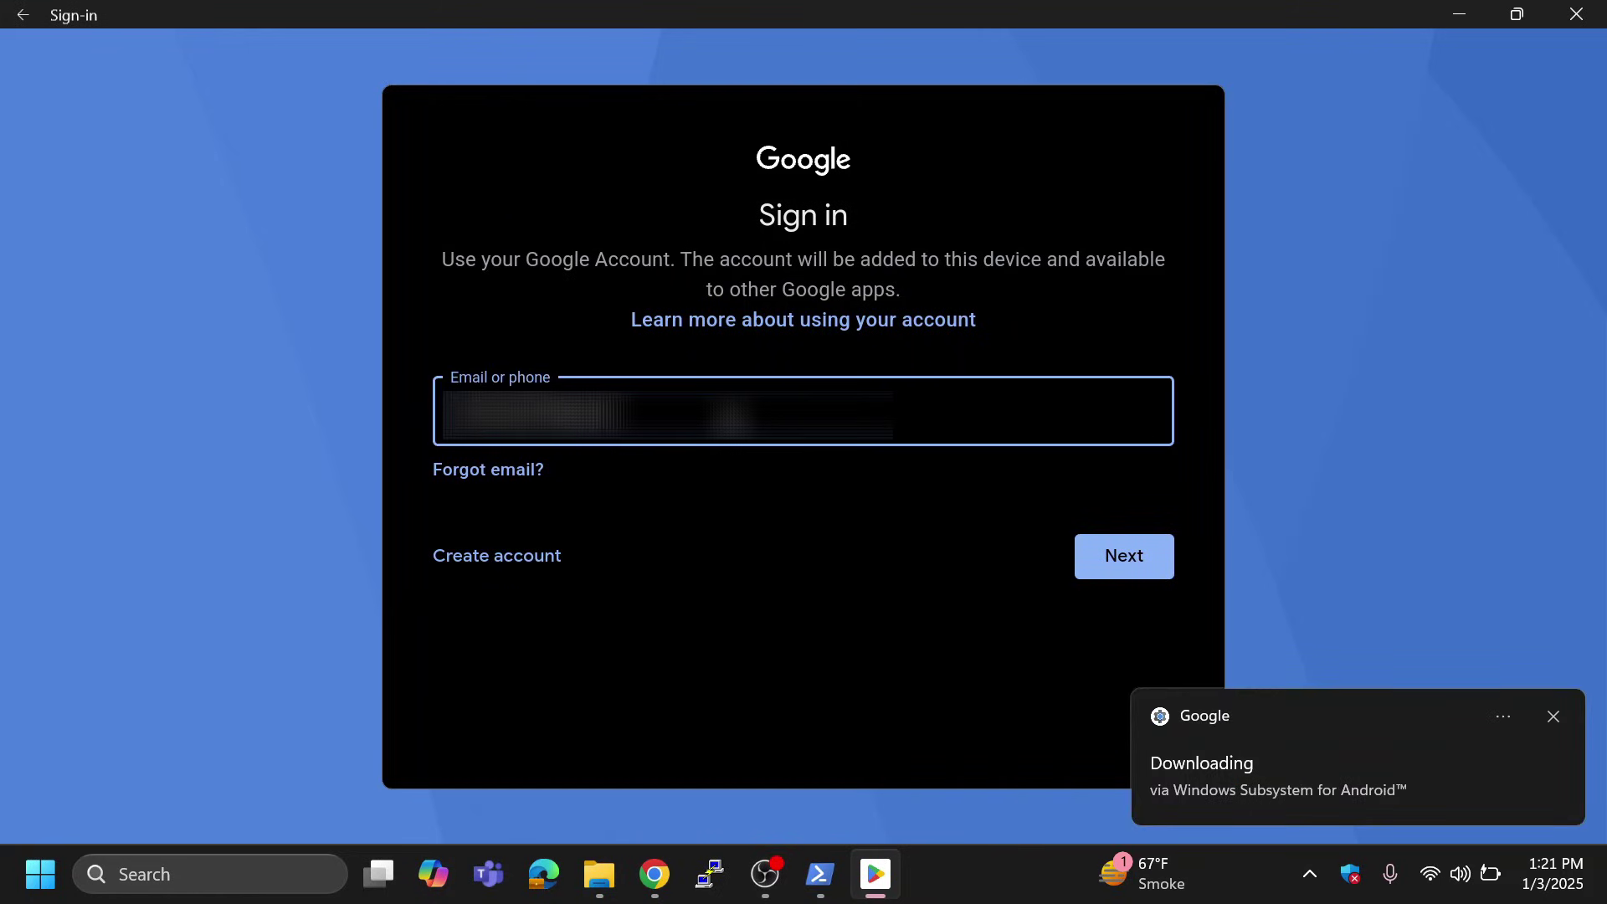
left_click(1120, 559)
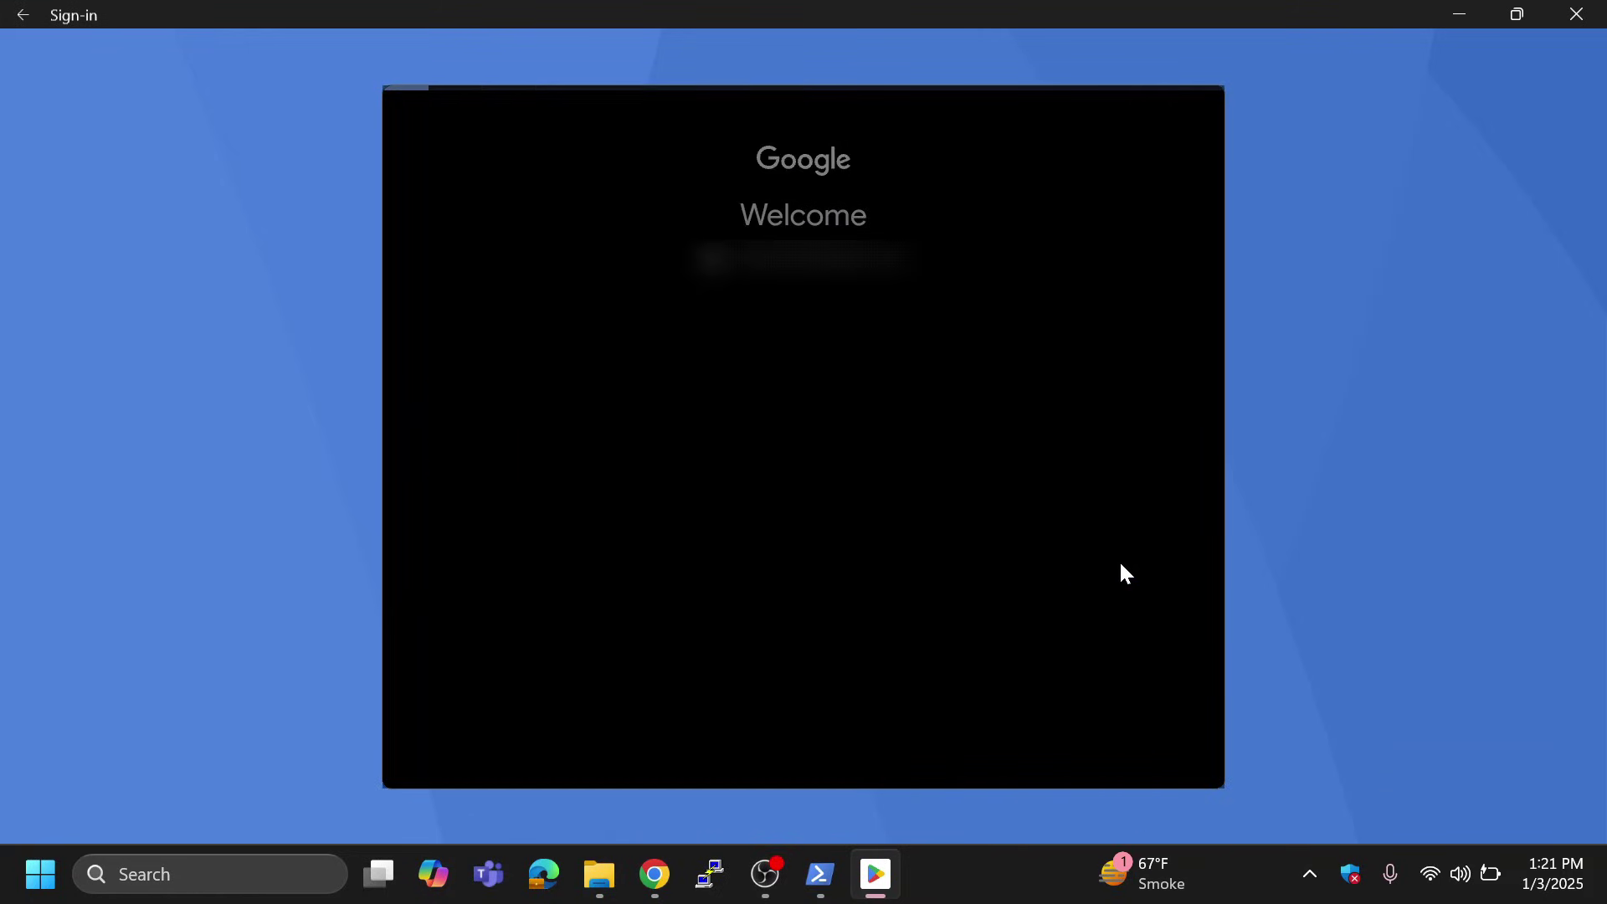
key("Return")
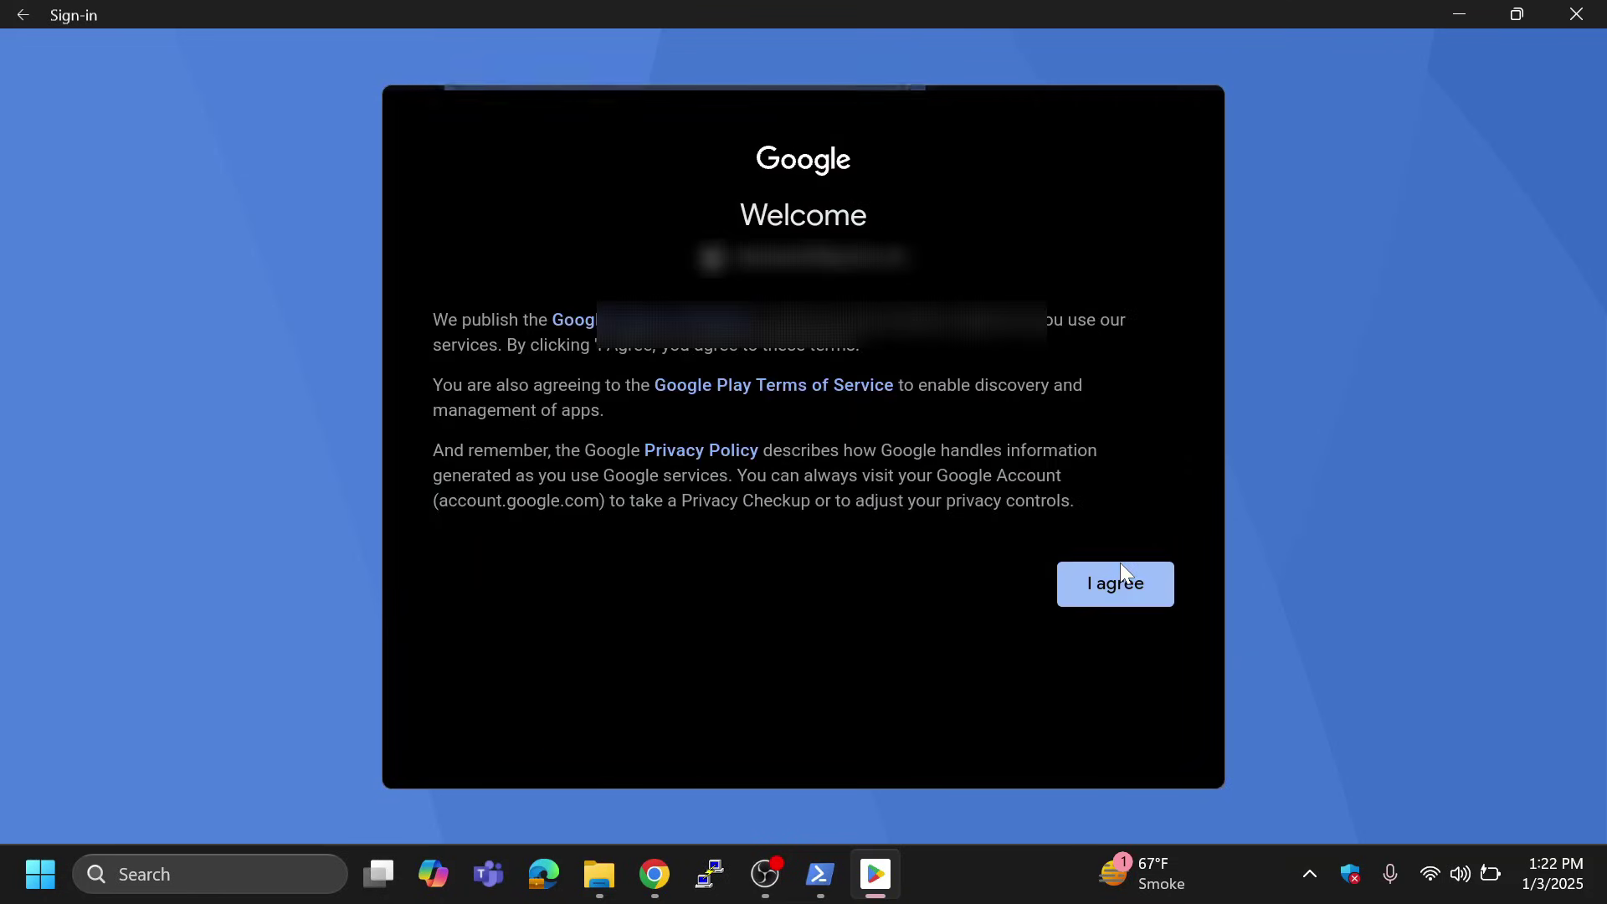
left_click(1115, 580)
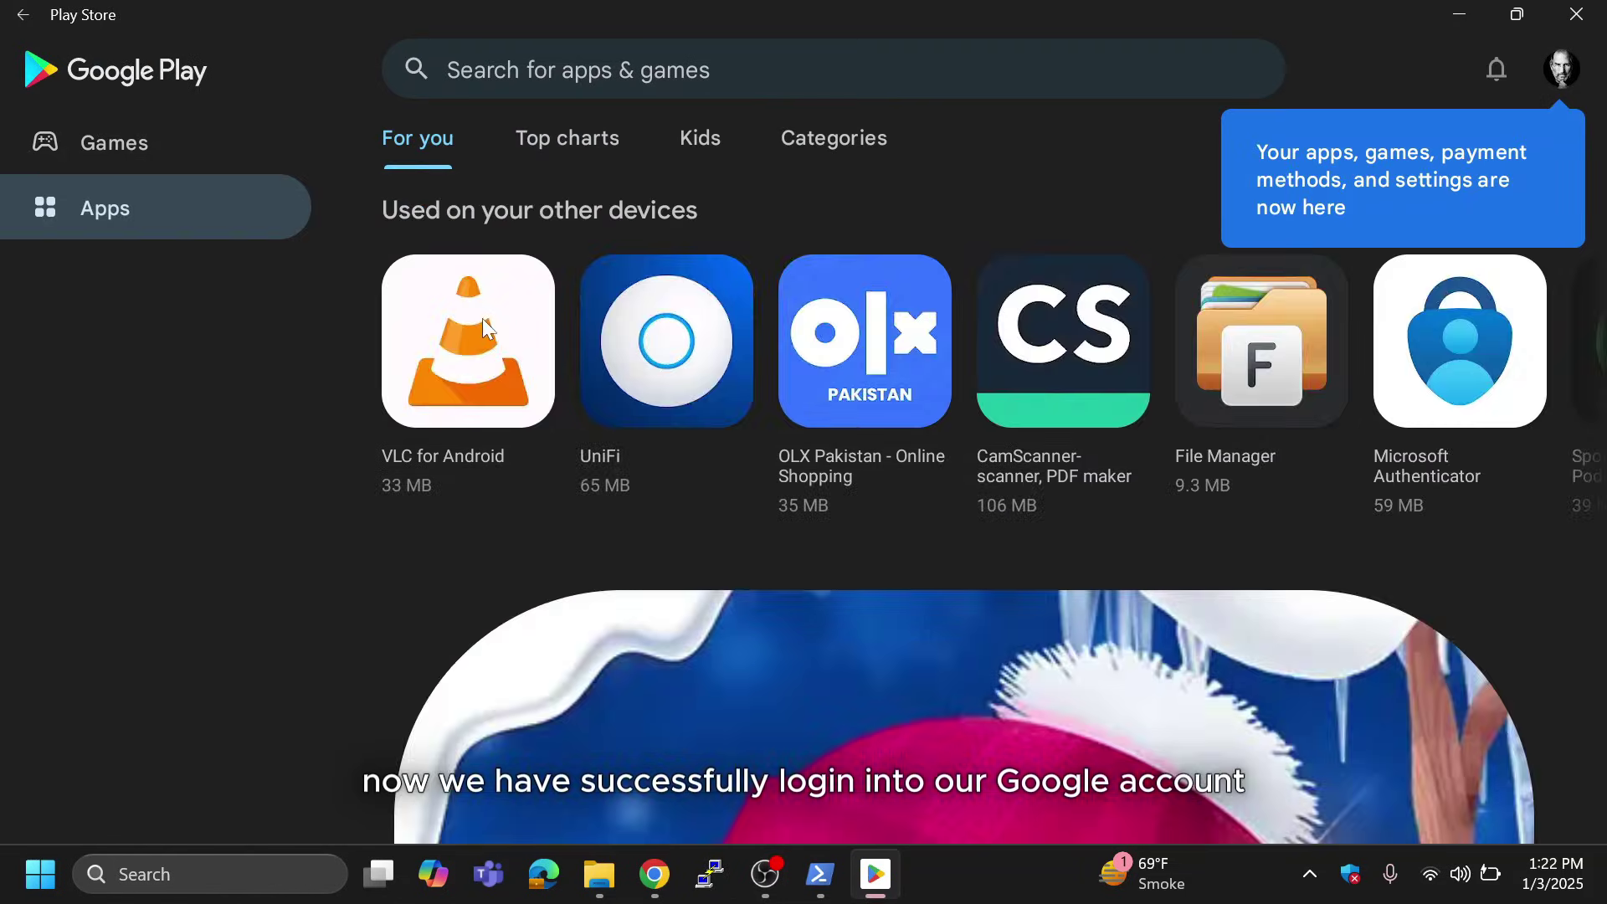
- Install the UniFi app from its Play Store page, launch it, then close it
left_click(656, 384)
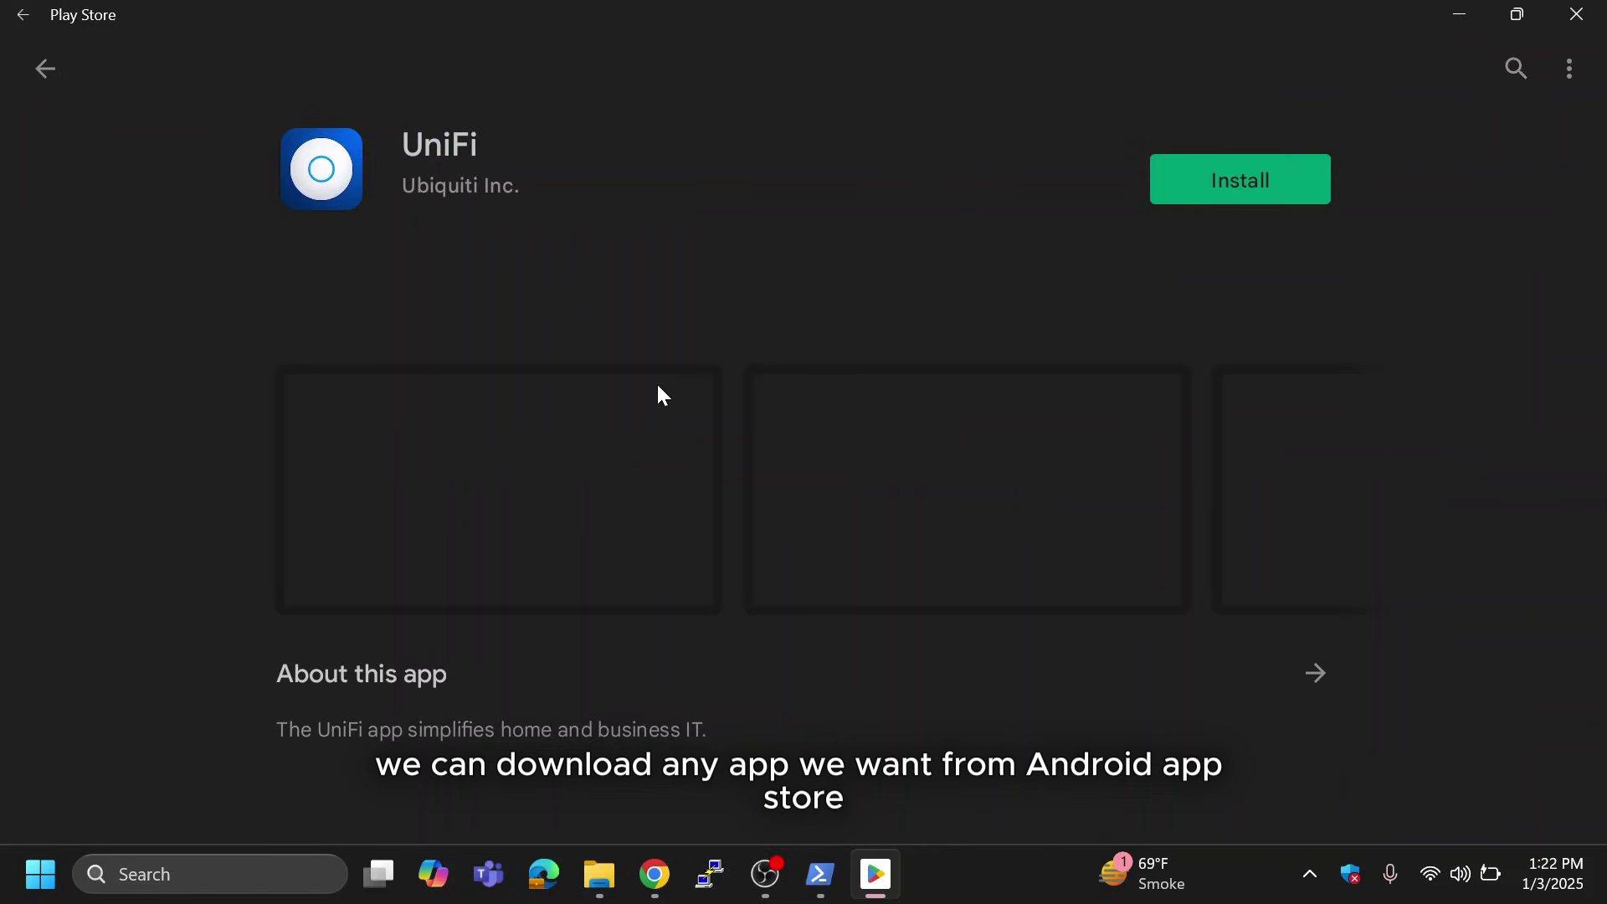
left_click(1248, 177)
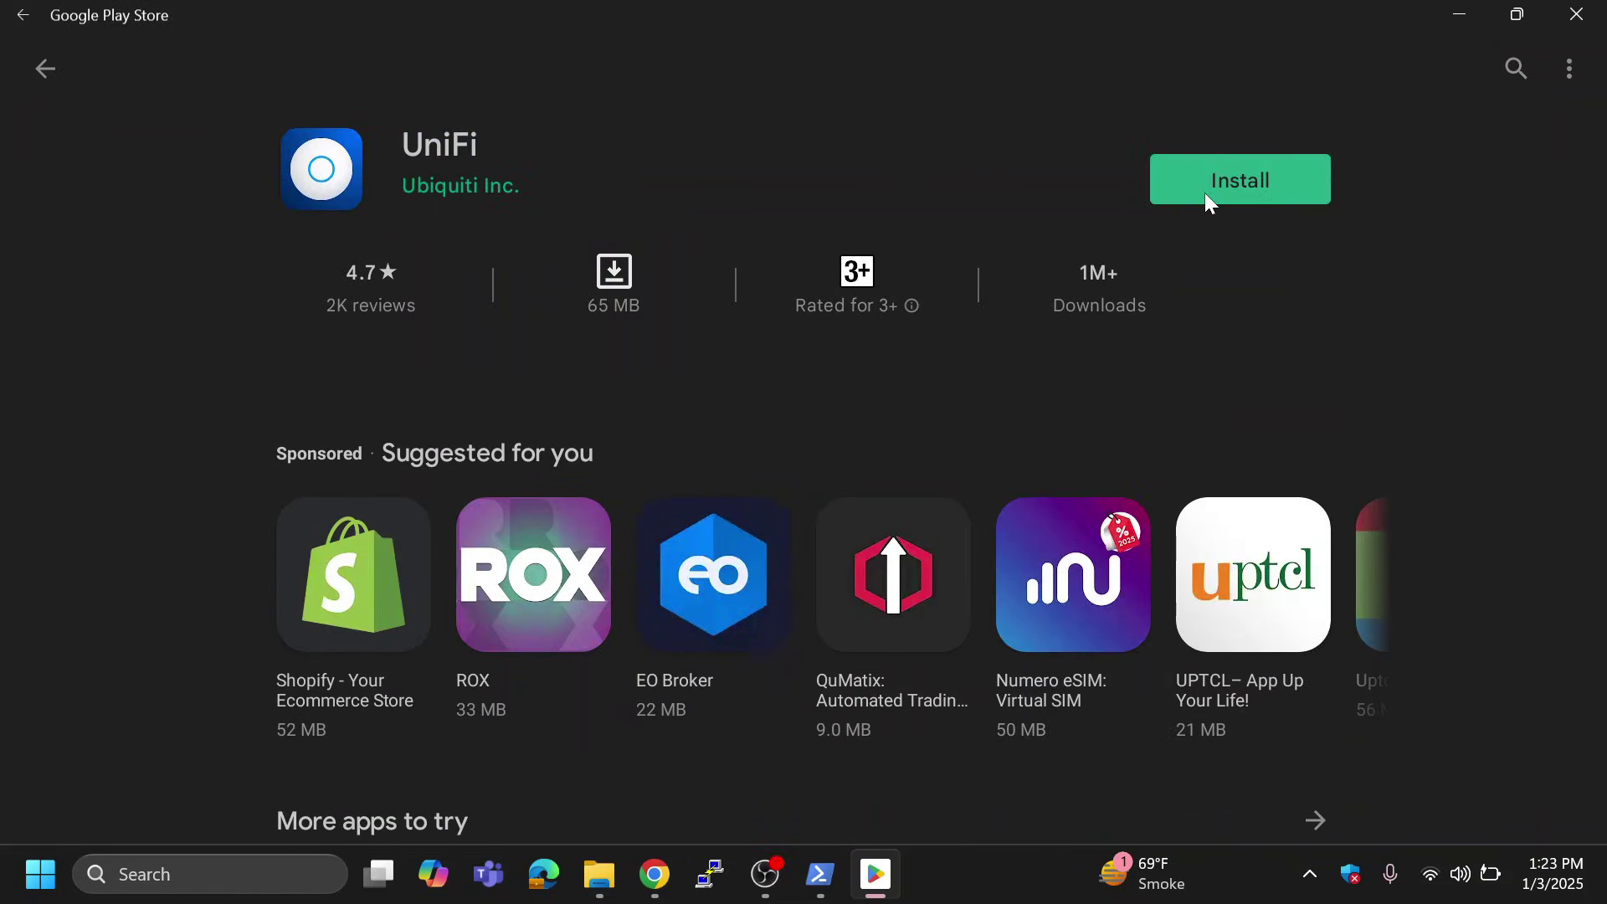
left_click(1516, 14)
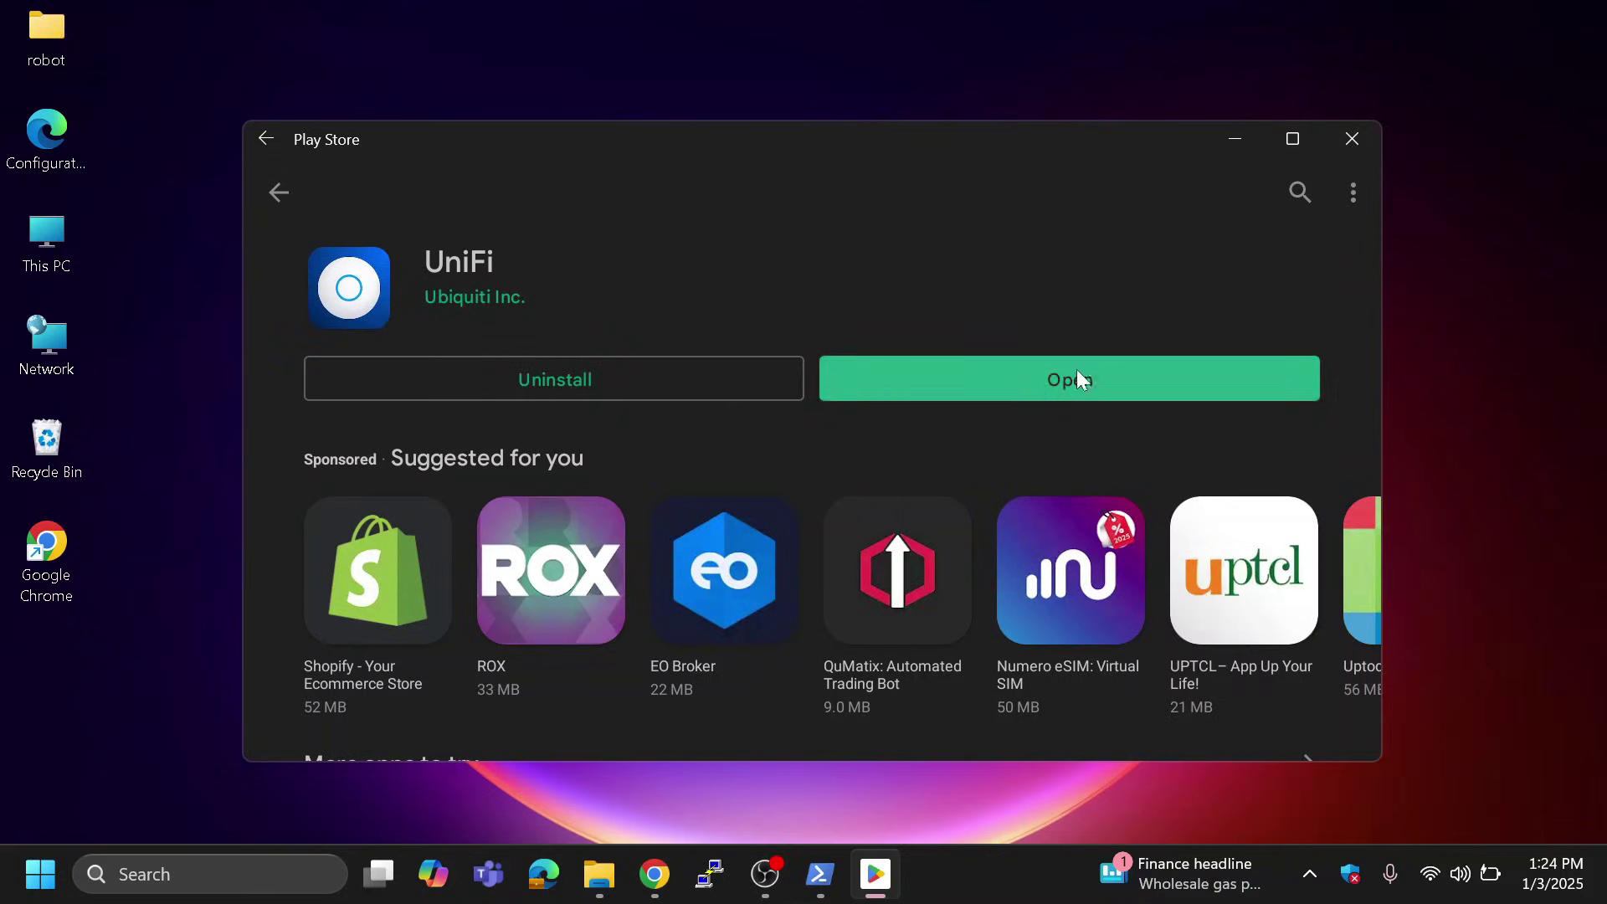
left_click(1051, 394)
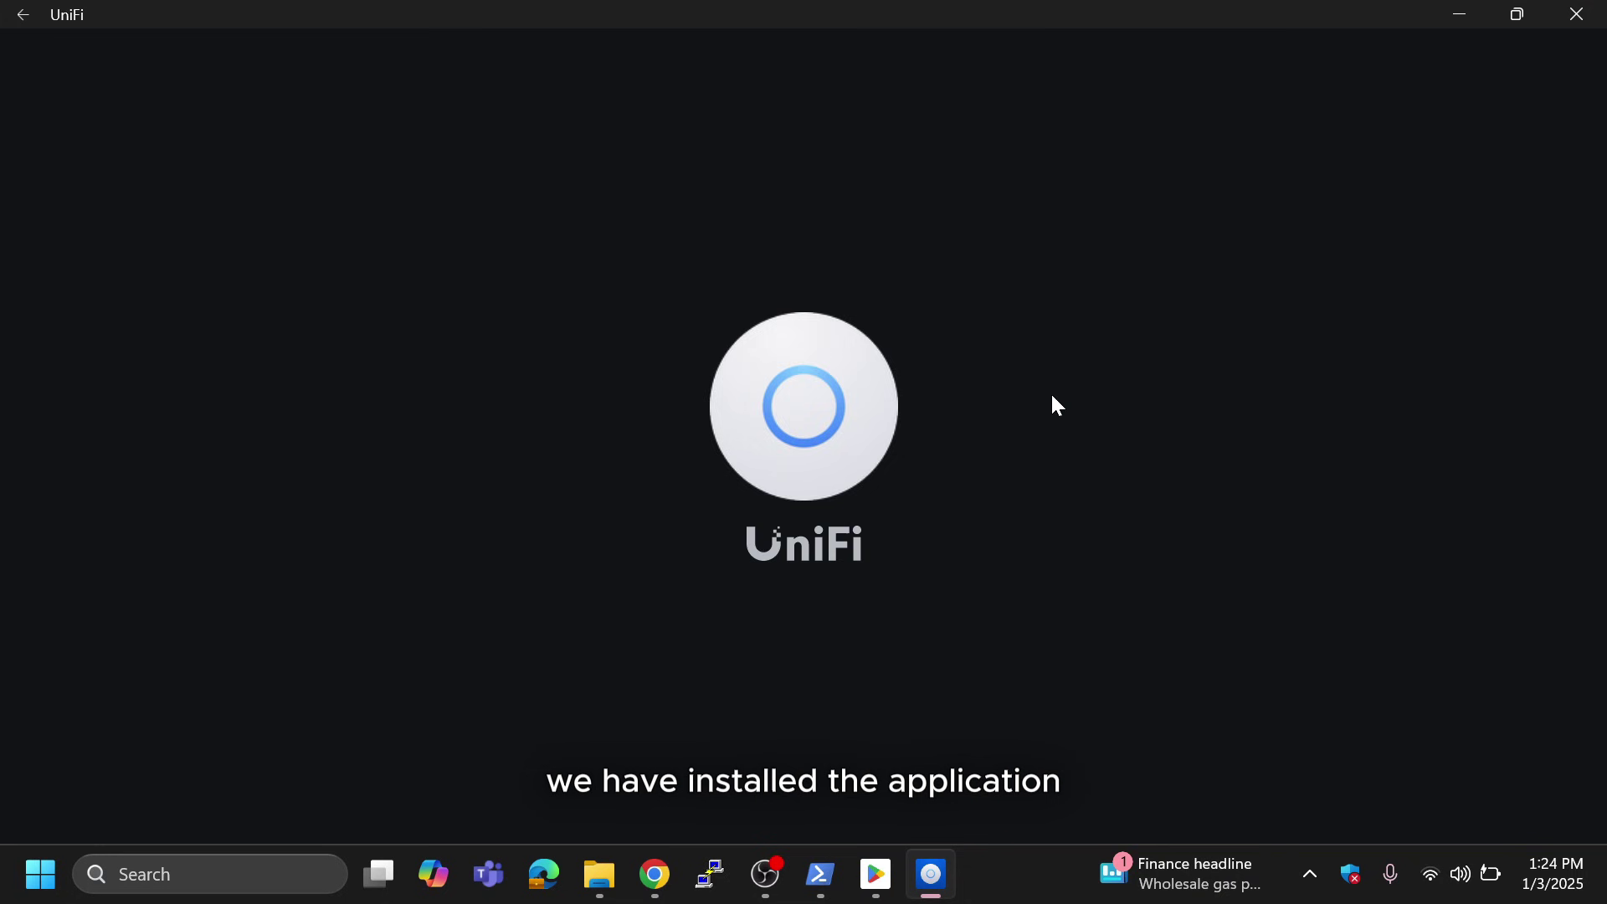
left_click(1576, 13)
- Close the Play Store window and open Windows search
left_click(1342, 145)
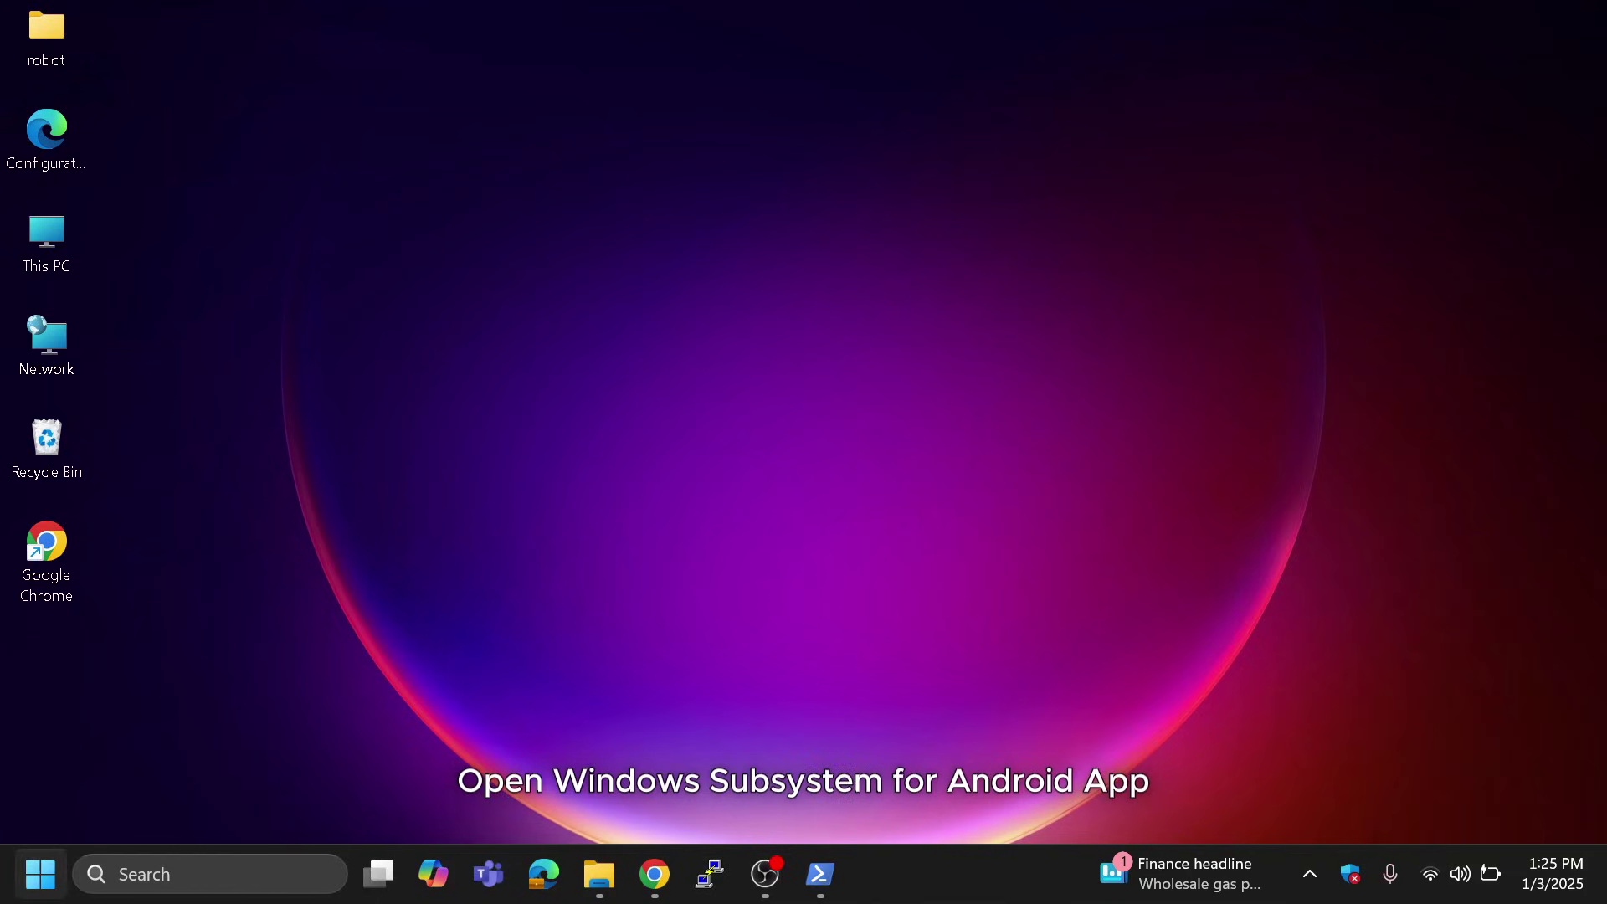
key("super")
- Open Windows Subsystem for Android Settings via 'windows subs', maximized on the Advanced settings page
type("win")
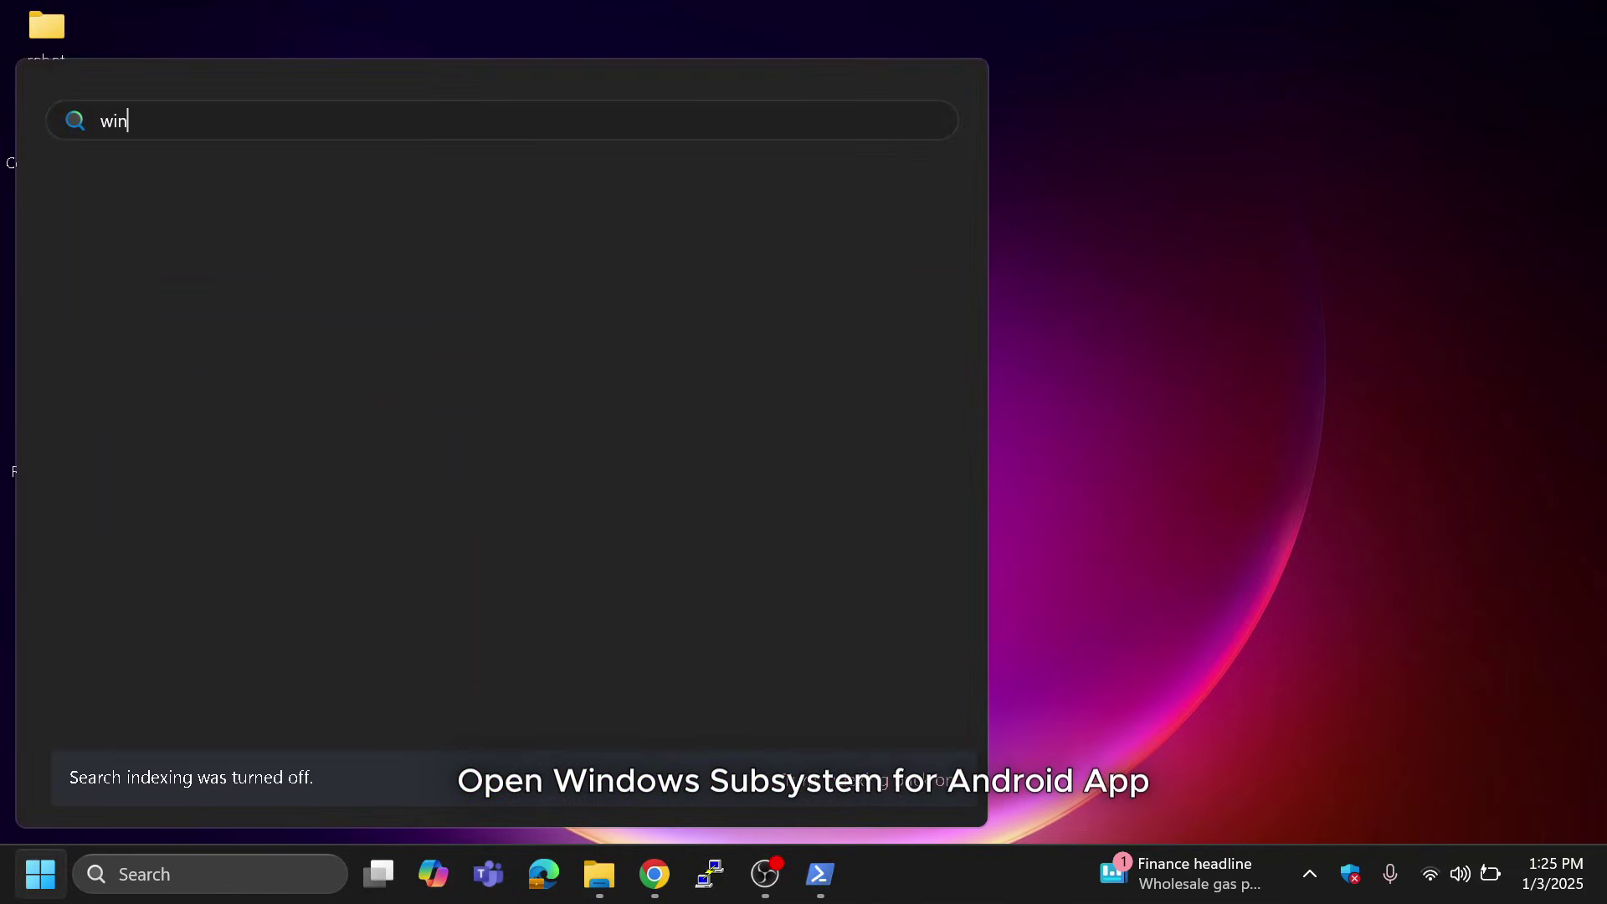
type("dows subs")
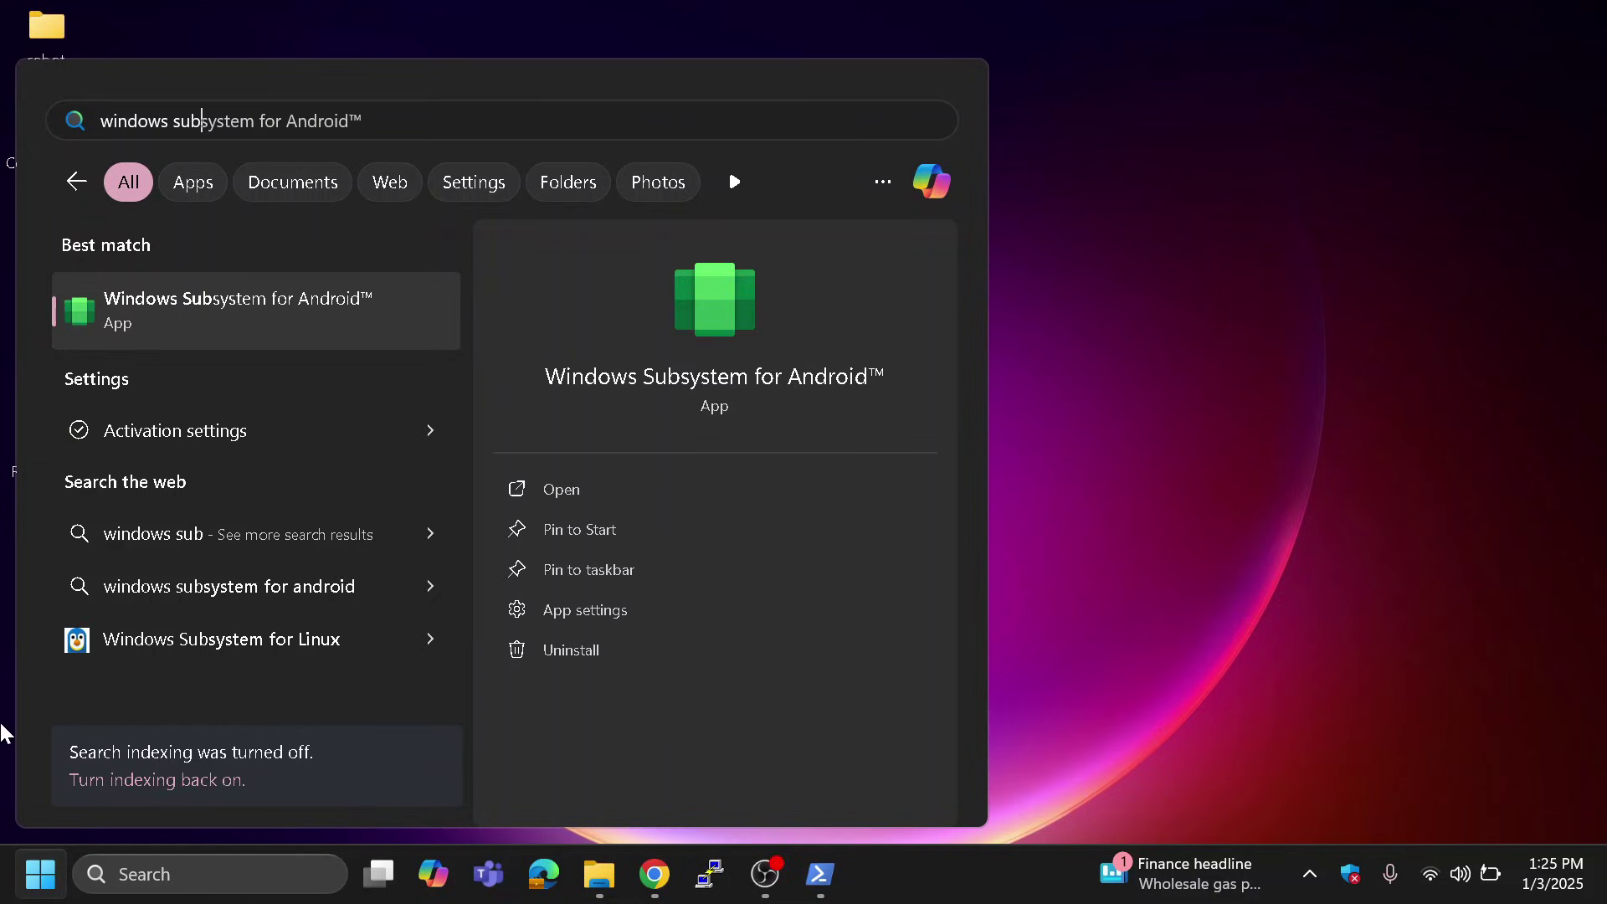
left_click(222, 311)
left_click(1029, 40)
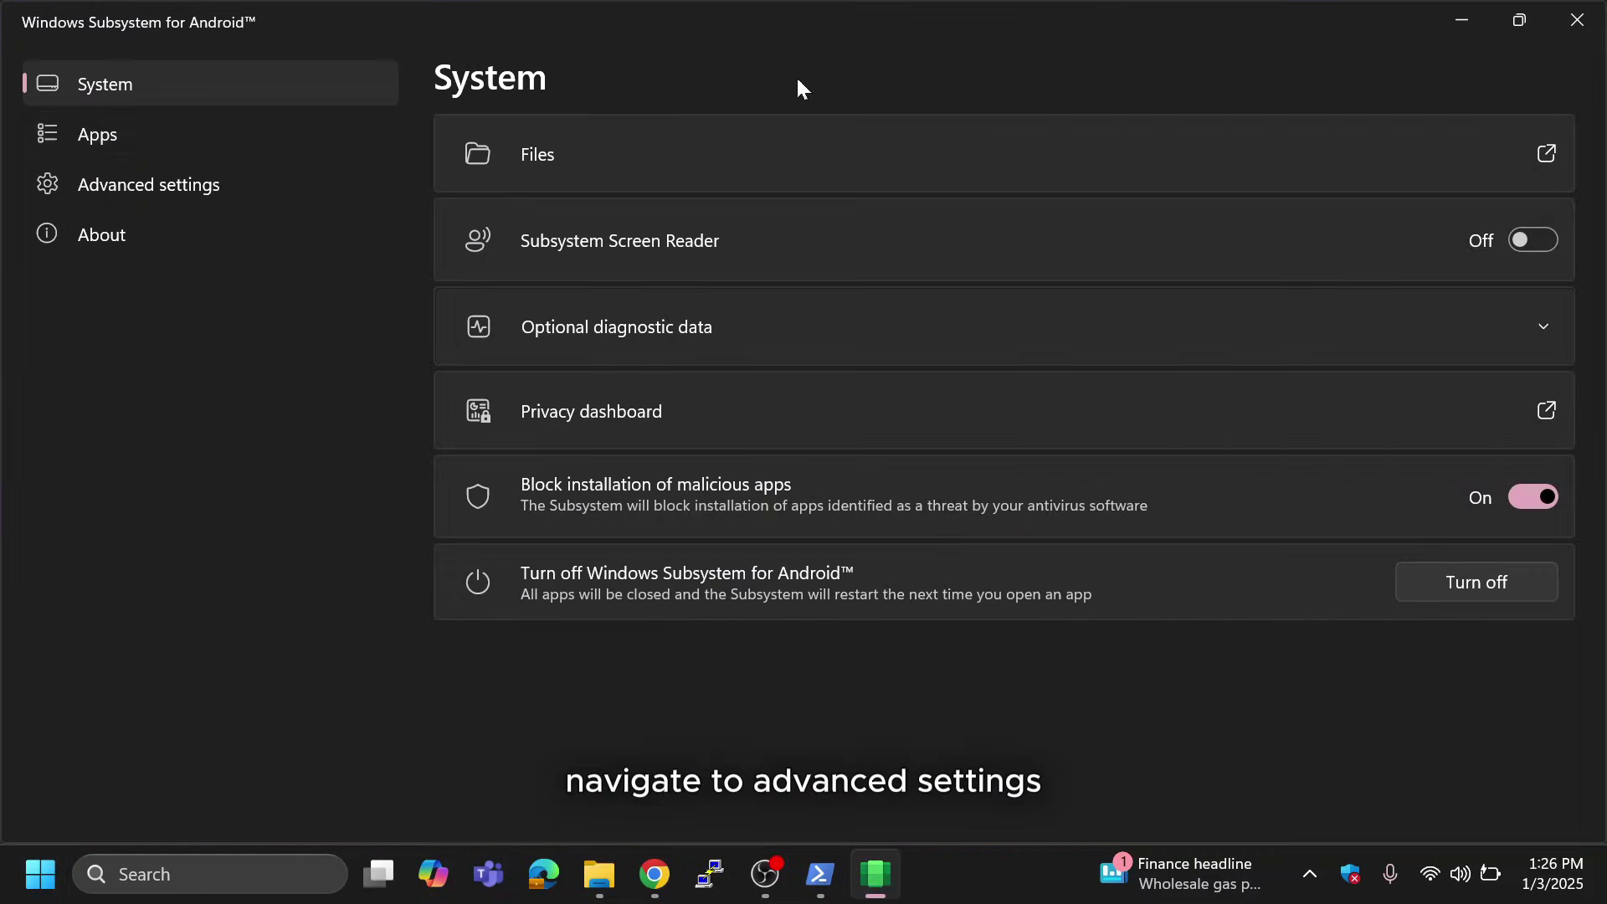
left_click(164, 182)
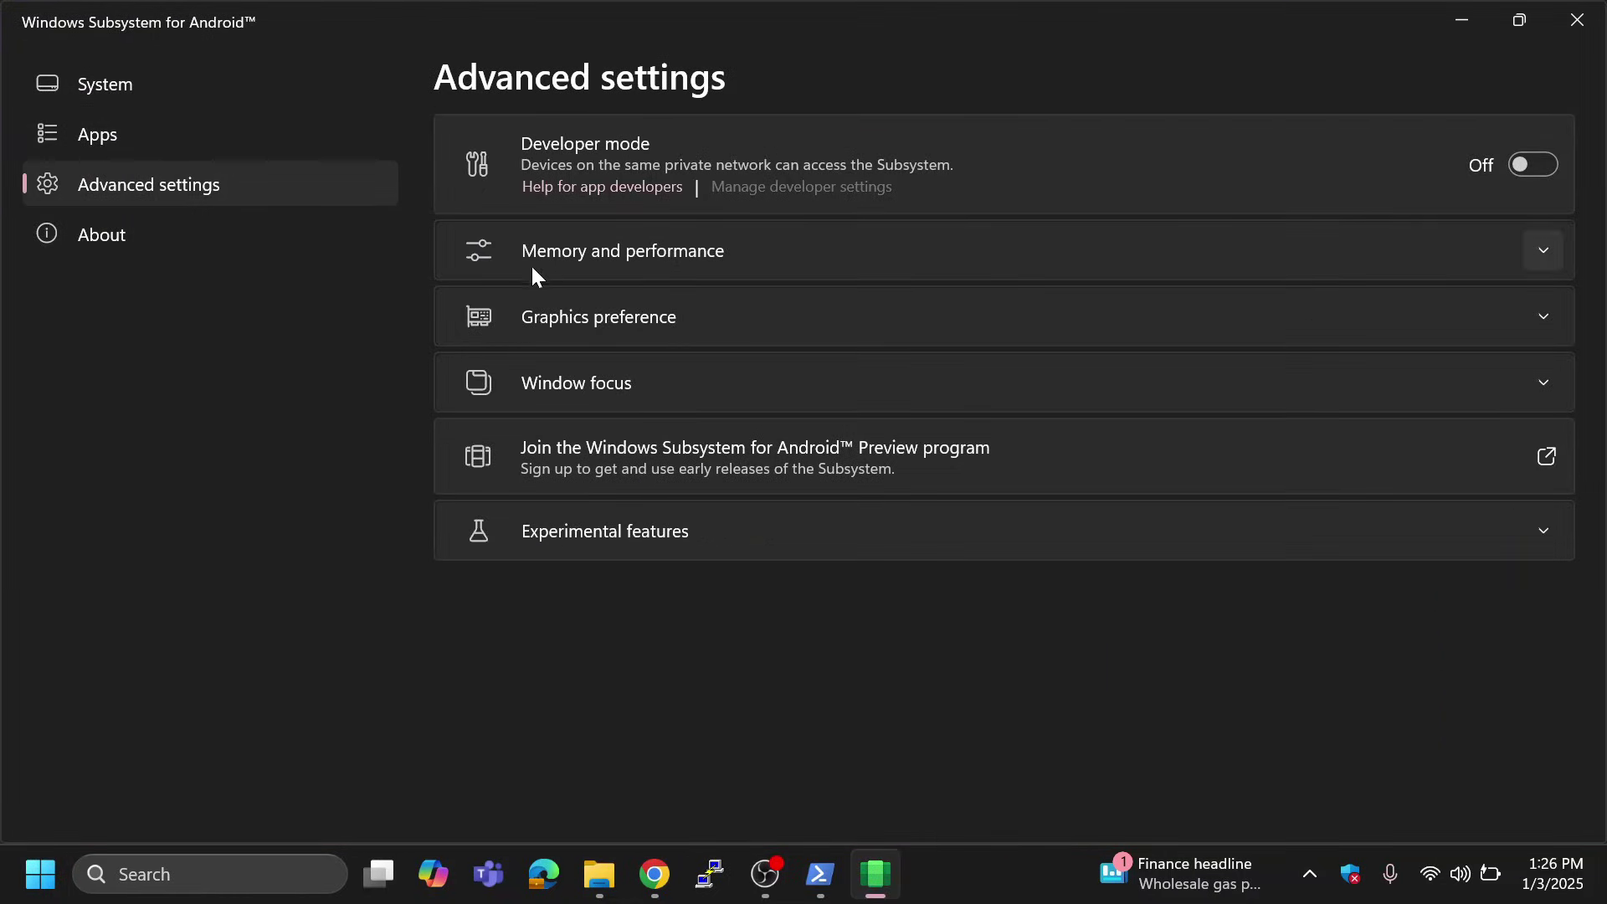
- Turn on Developer mode, confirm USB debugging in the Android developer options, and close both windows
left_click(1523, 165)
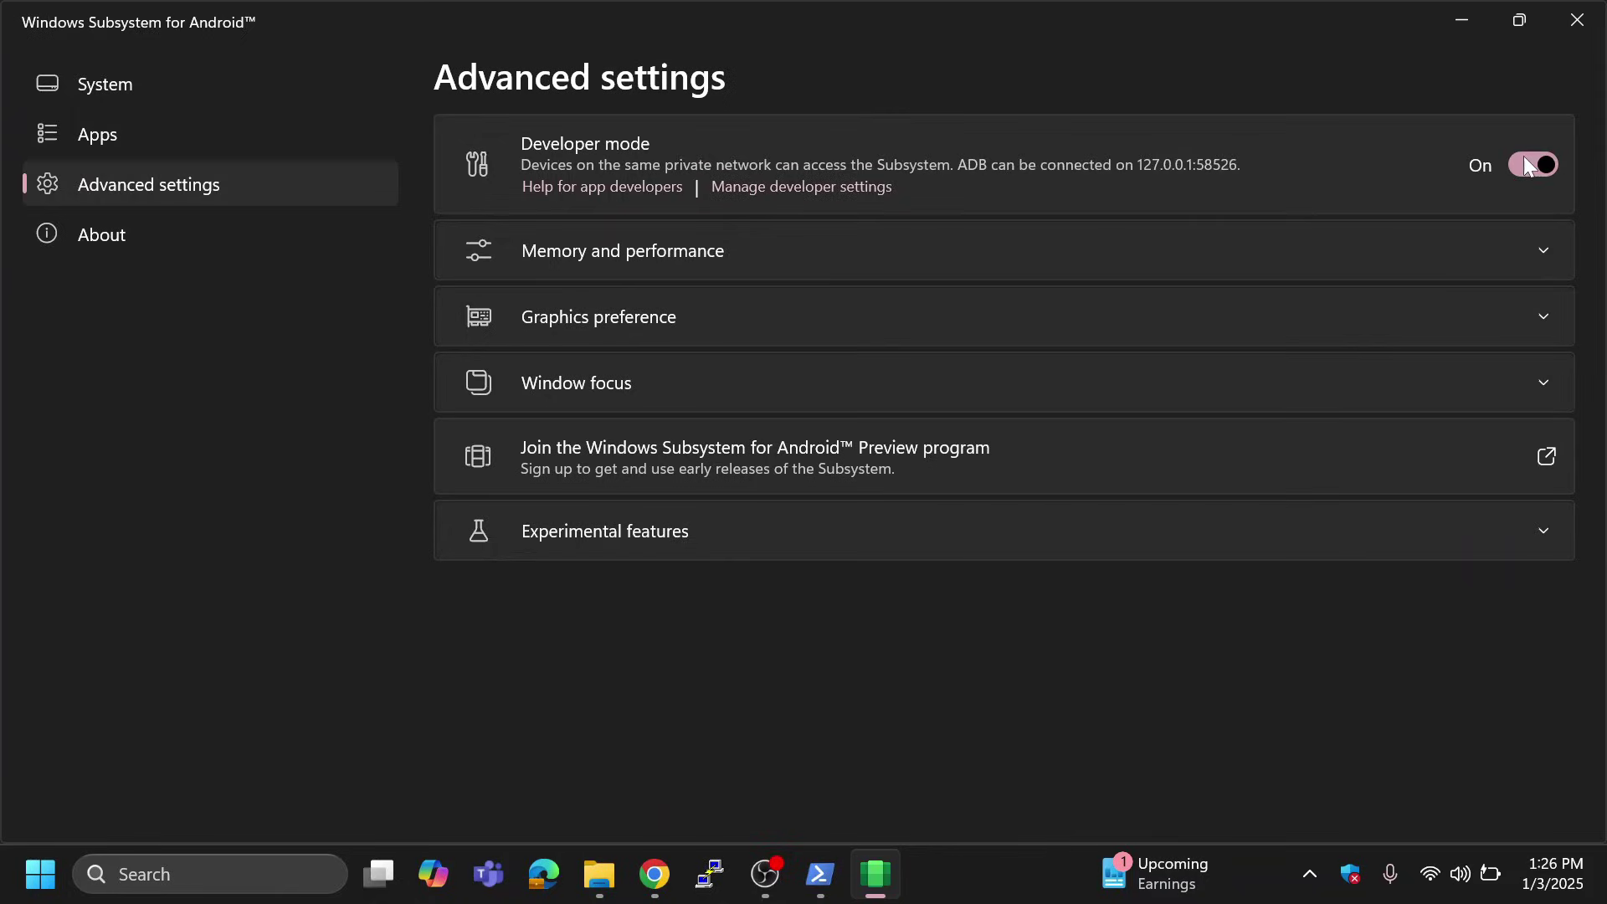
left_click(798, 195)
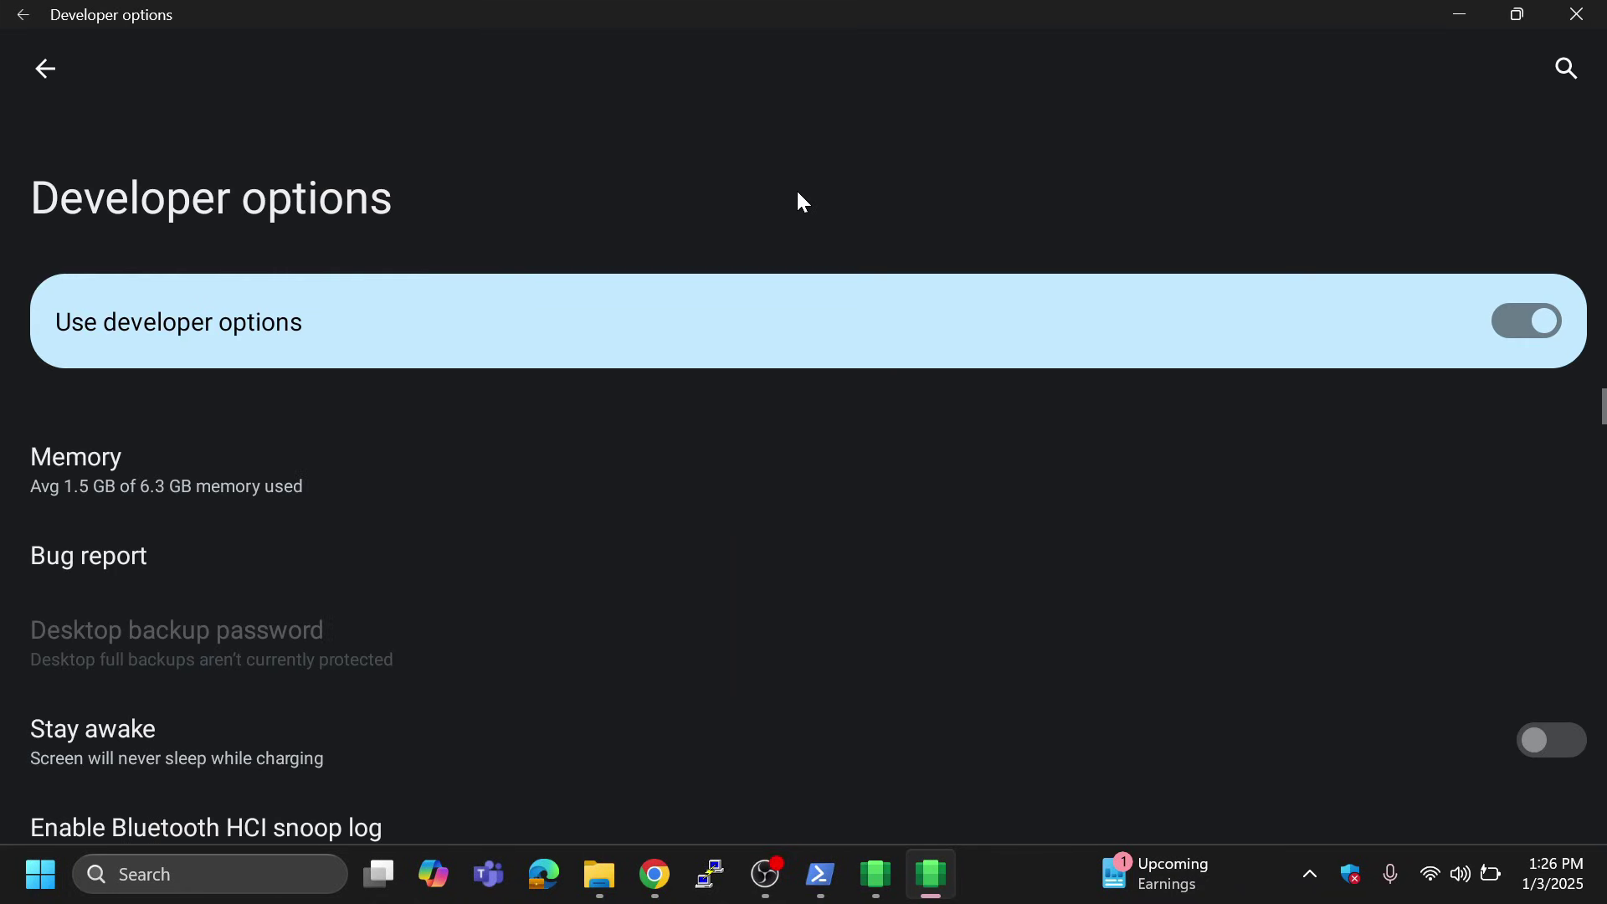
scroll(1422, 502, "down", 10)
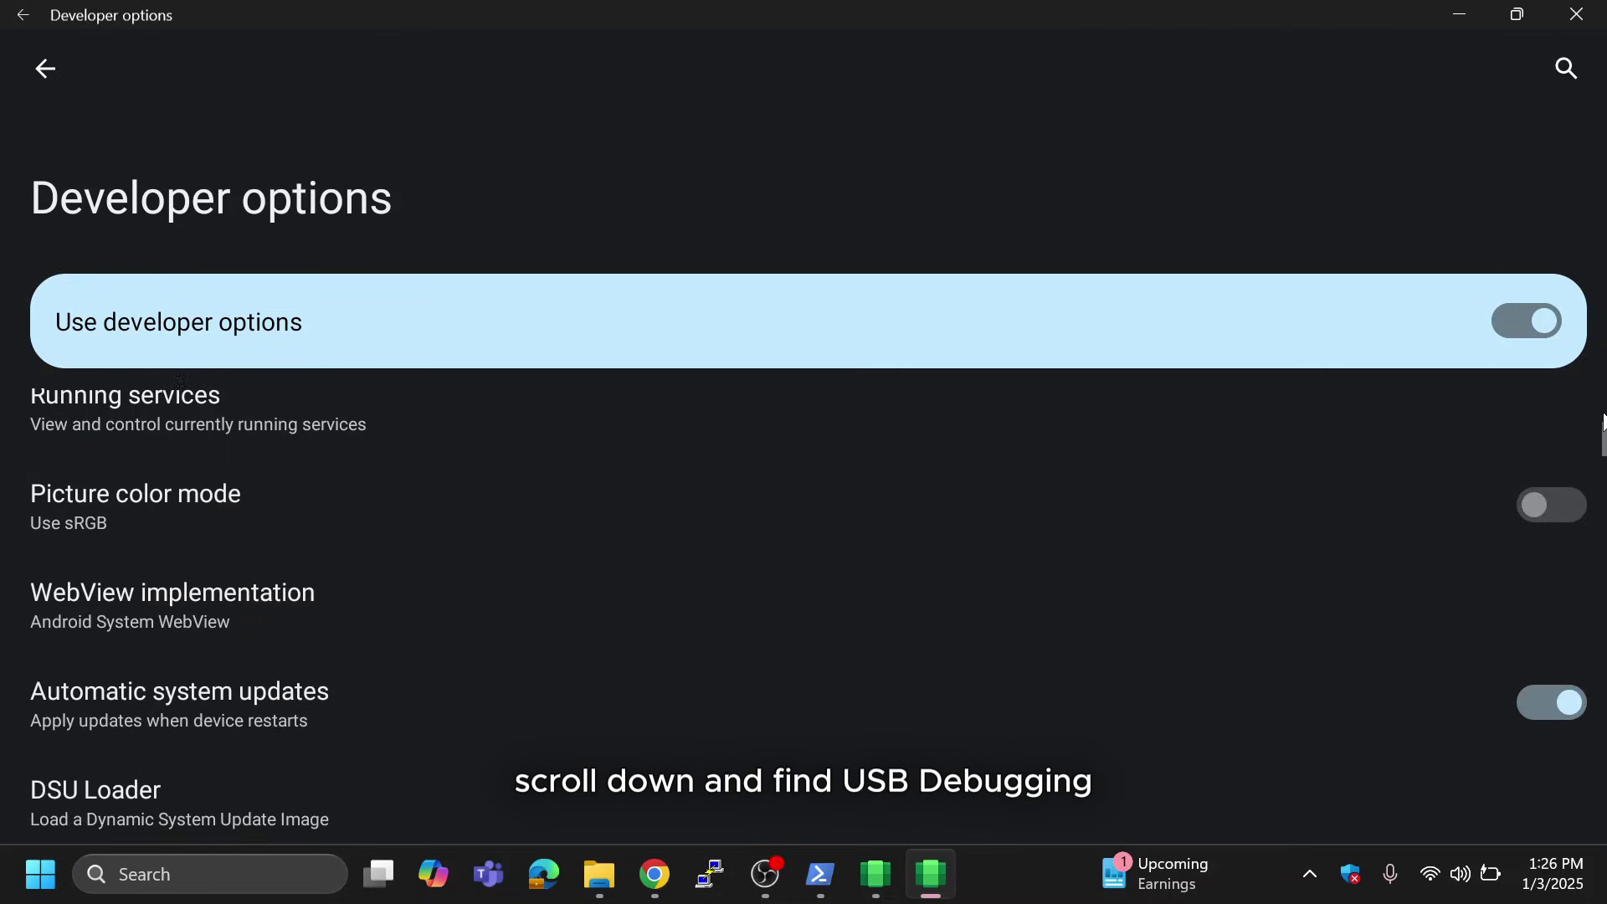
scroll(1602, 421, "down", 2)
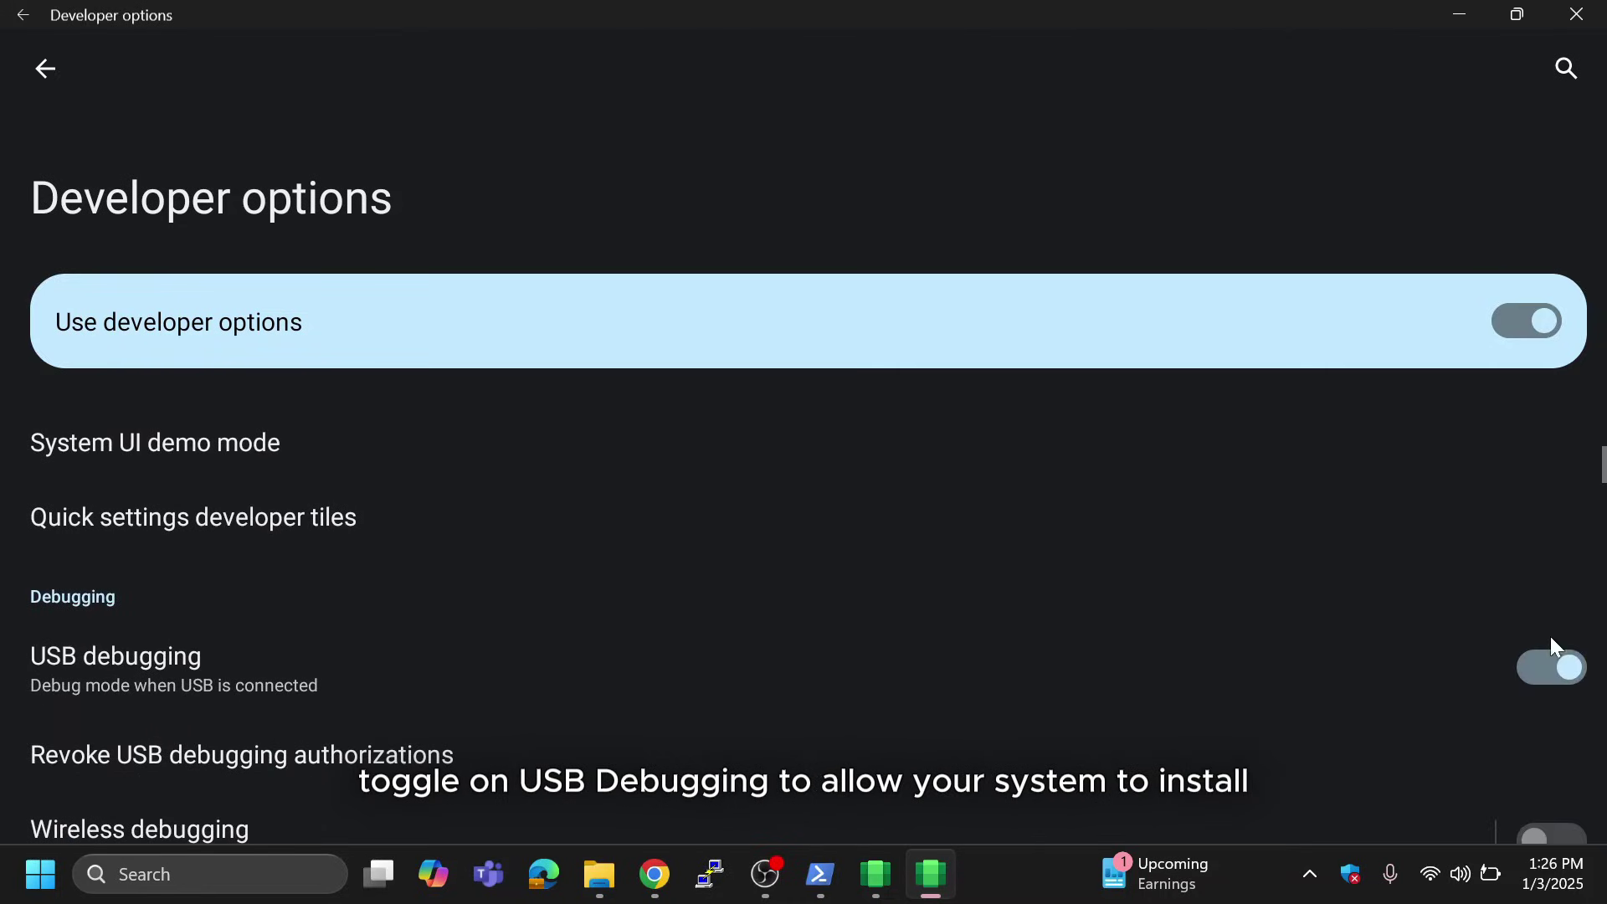
left_click(1580, 18)
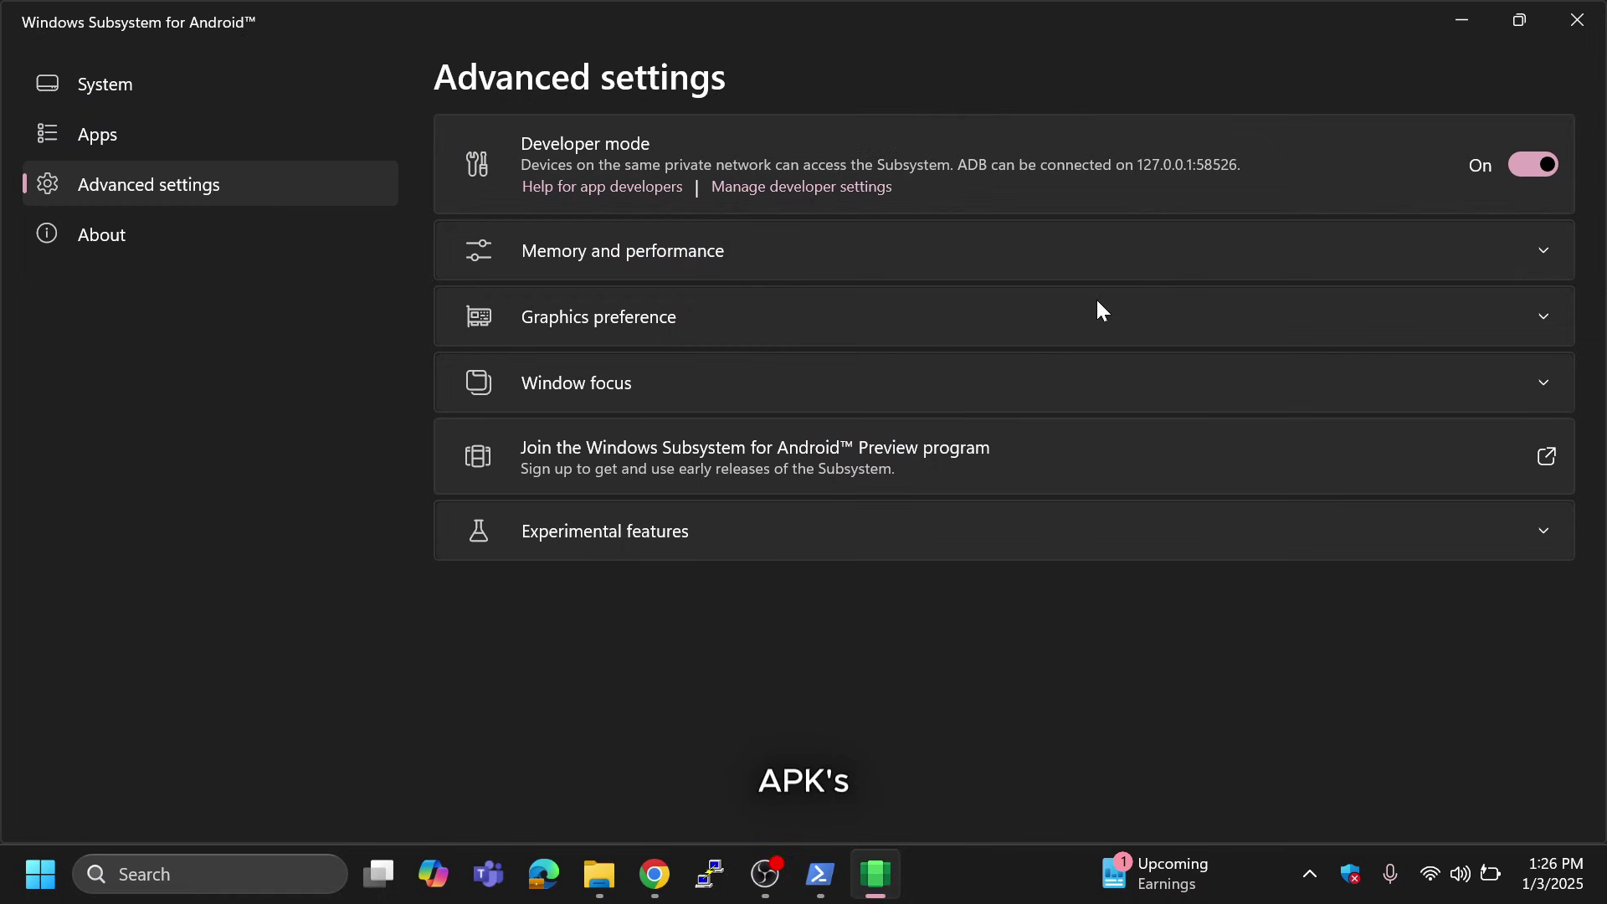
left_click(1597, 17)
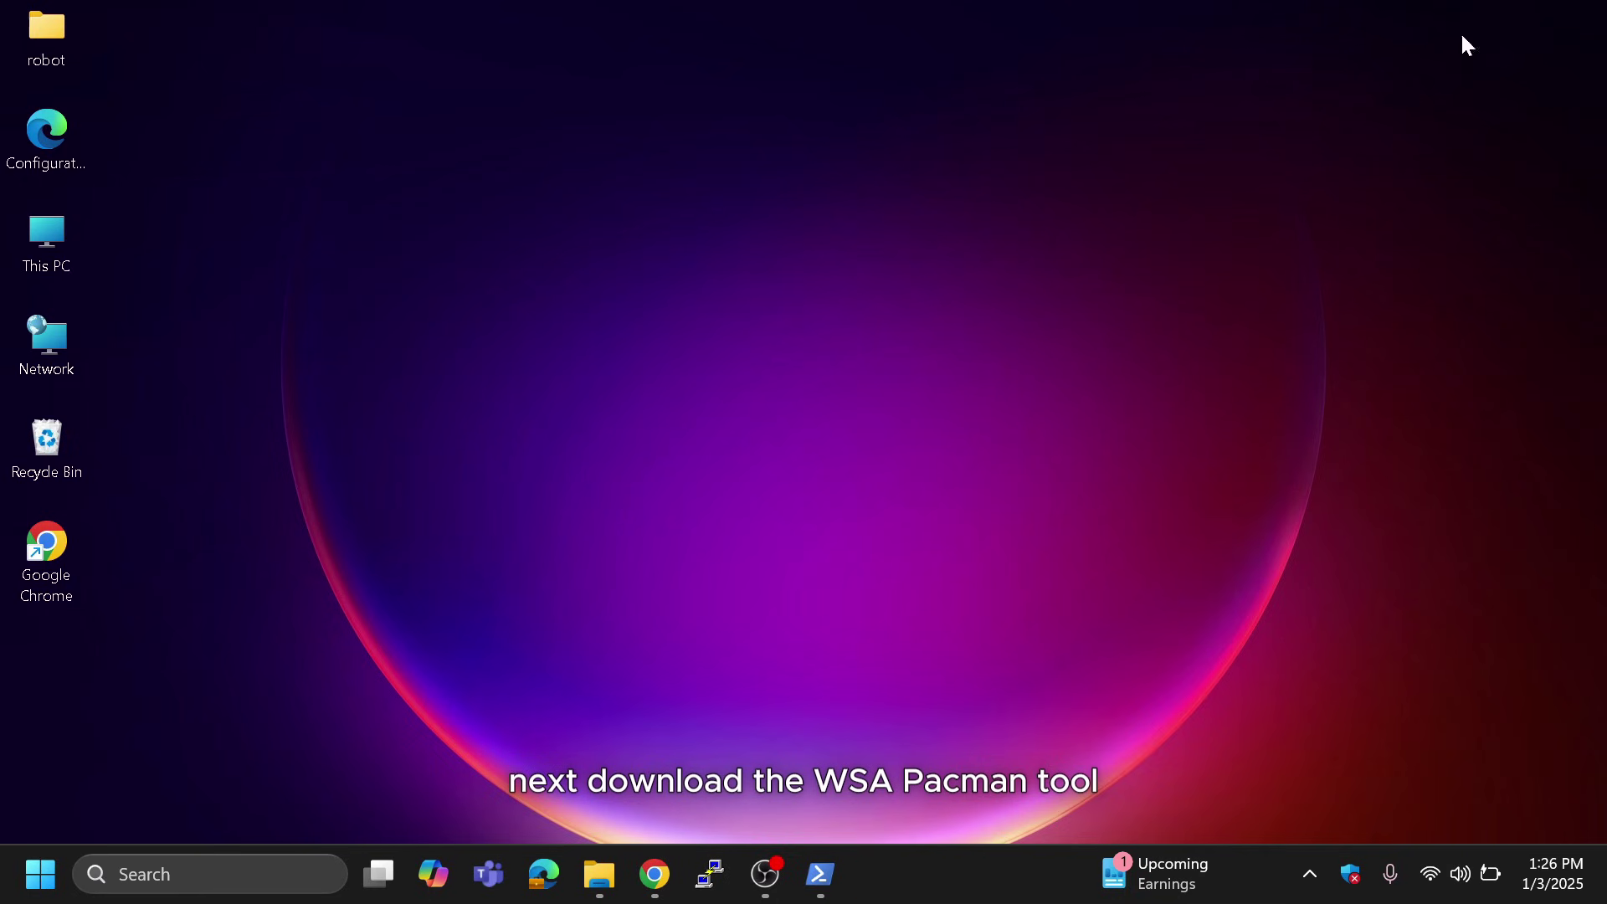
- Search Google for 'wsa packman' and open the alesimula/wsa_pacman GitHub repository
left_click(654, 875)
scroll(920, 276, "up", 15)
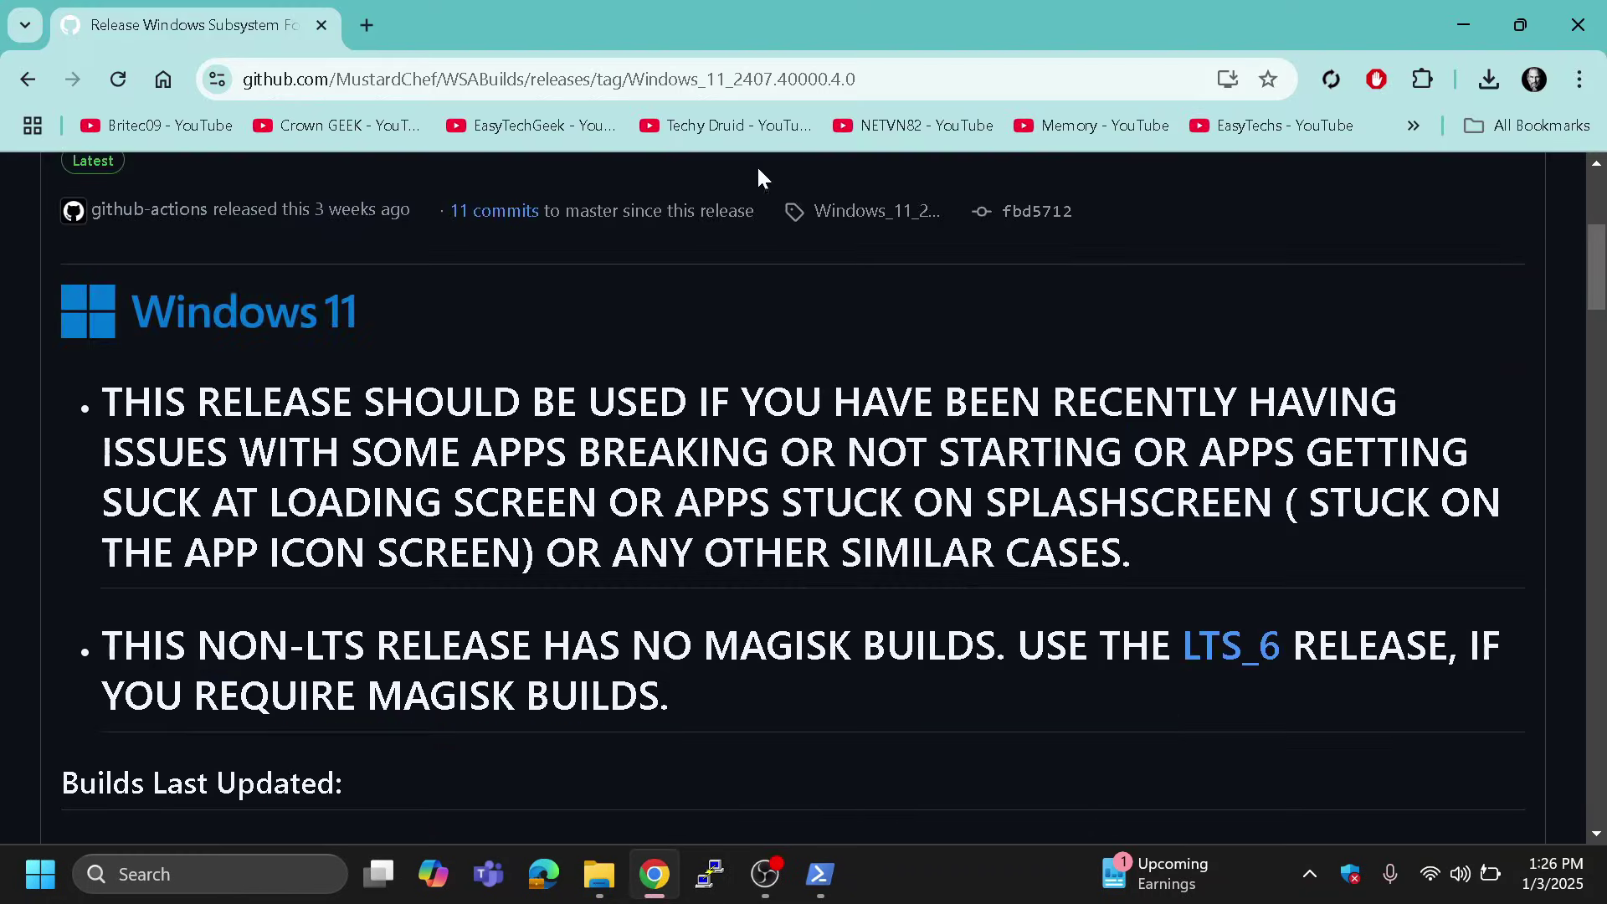
left_click(720, 79)
type("wsa packman")
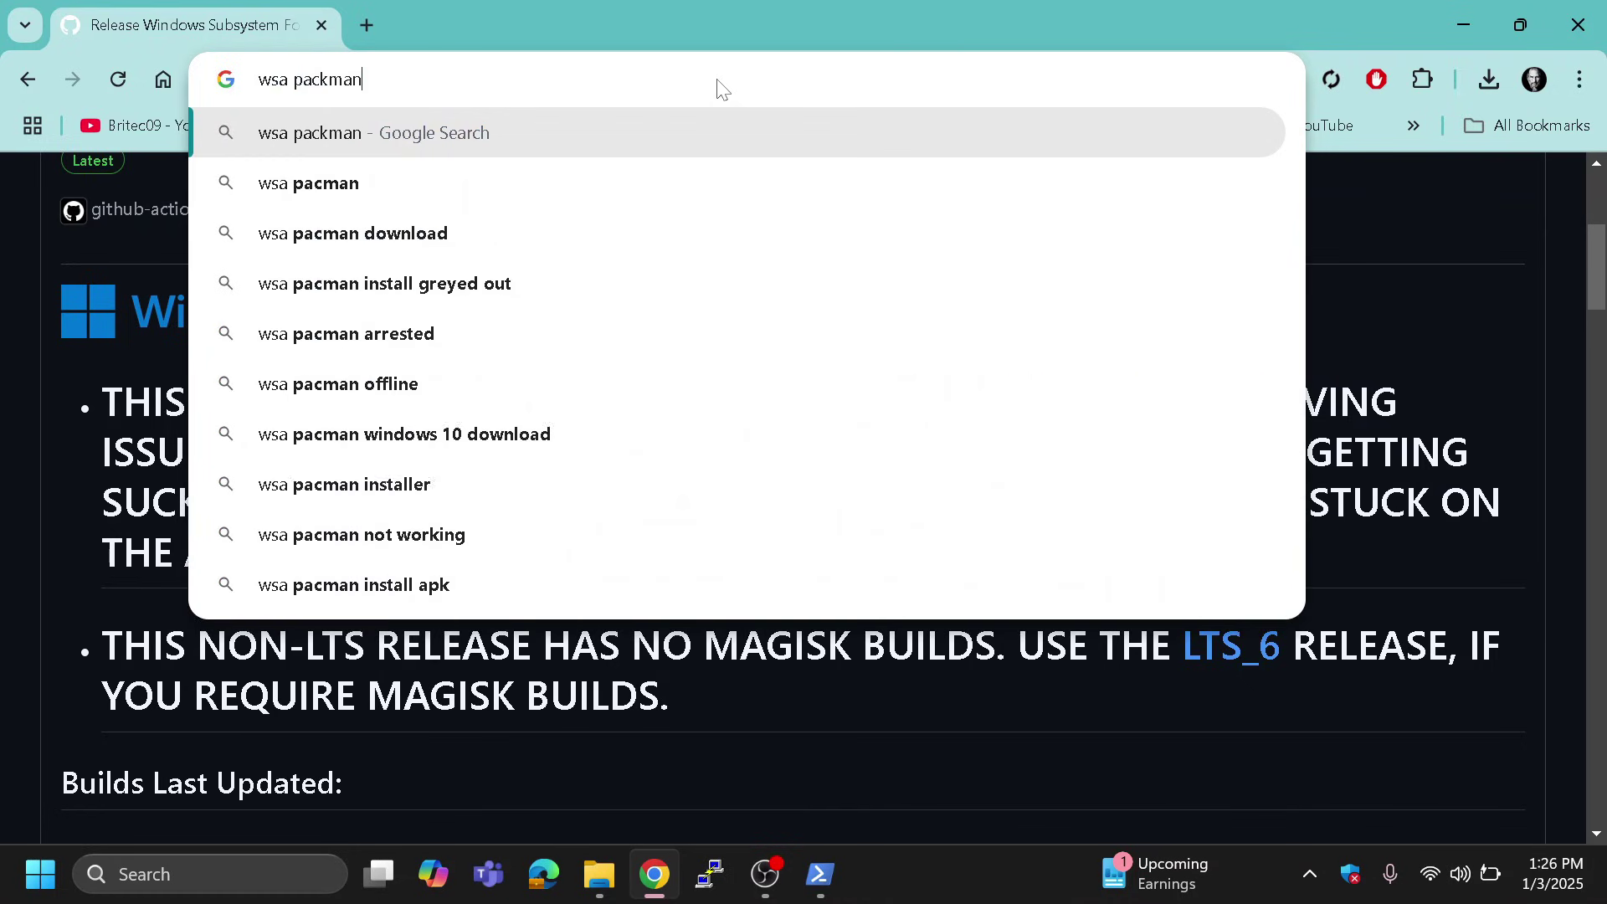
key("Return")
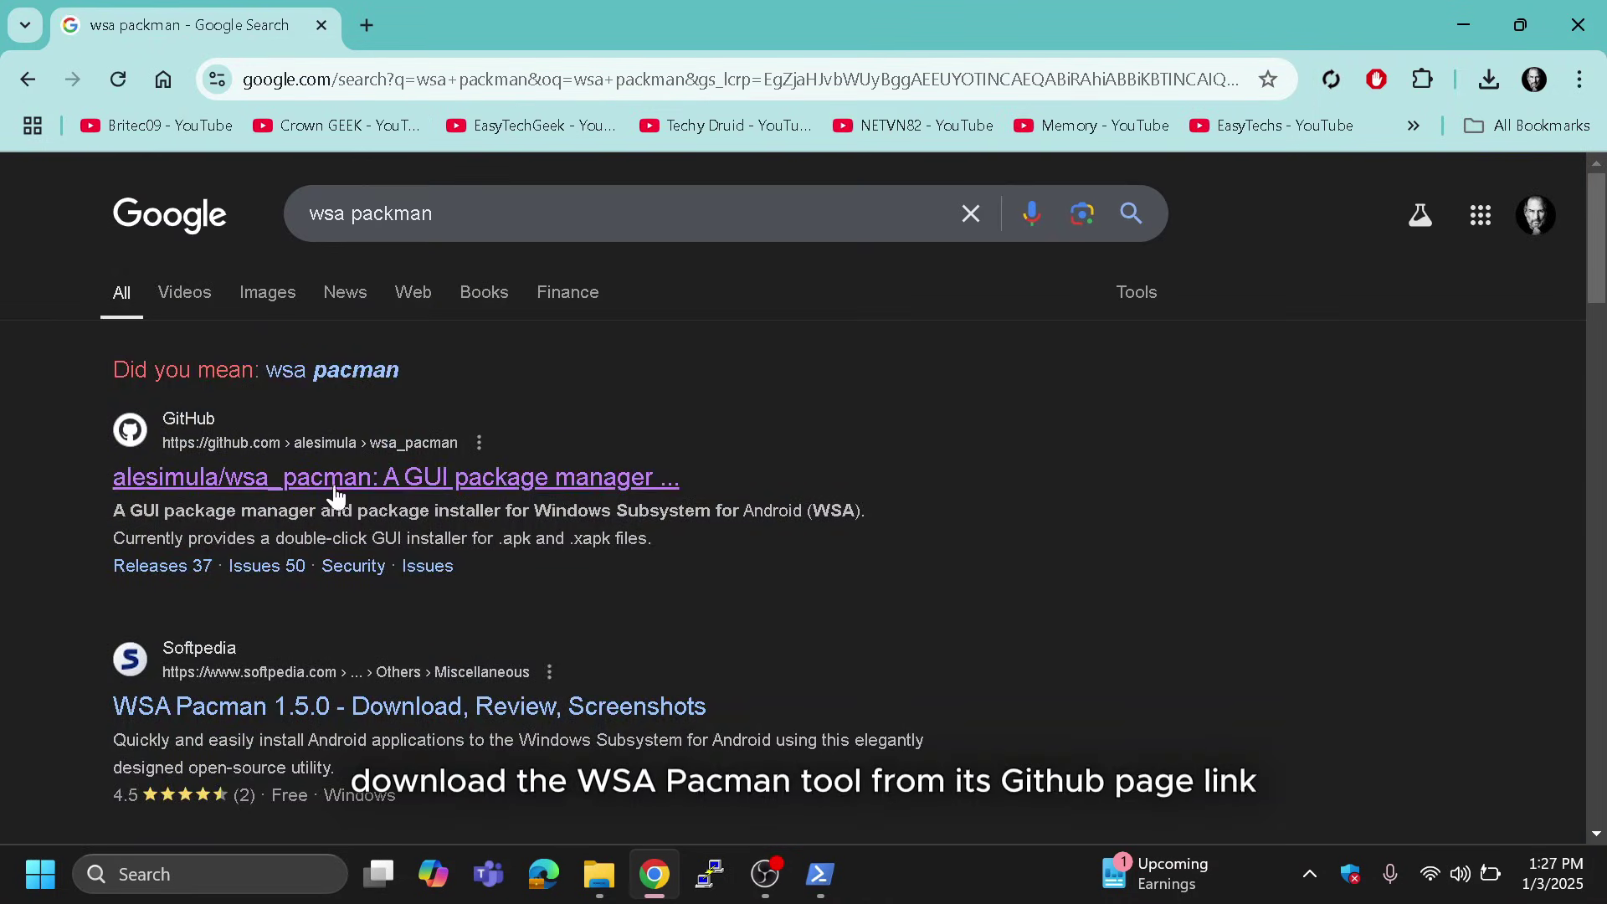
left_click(431, 479)
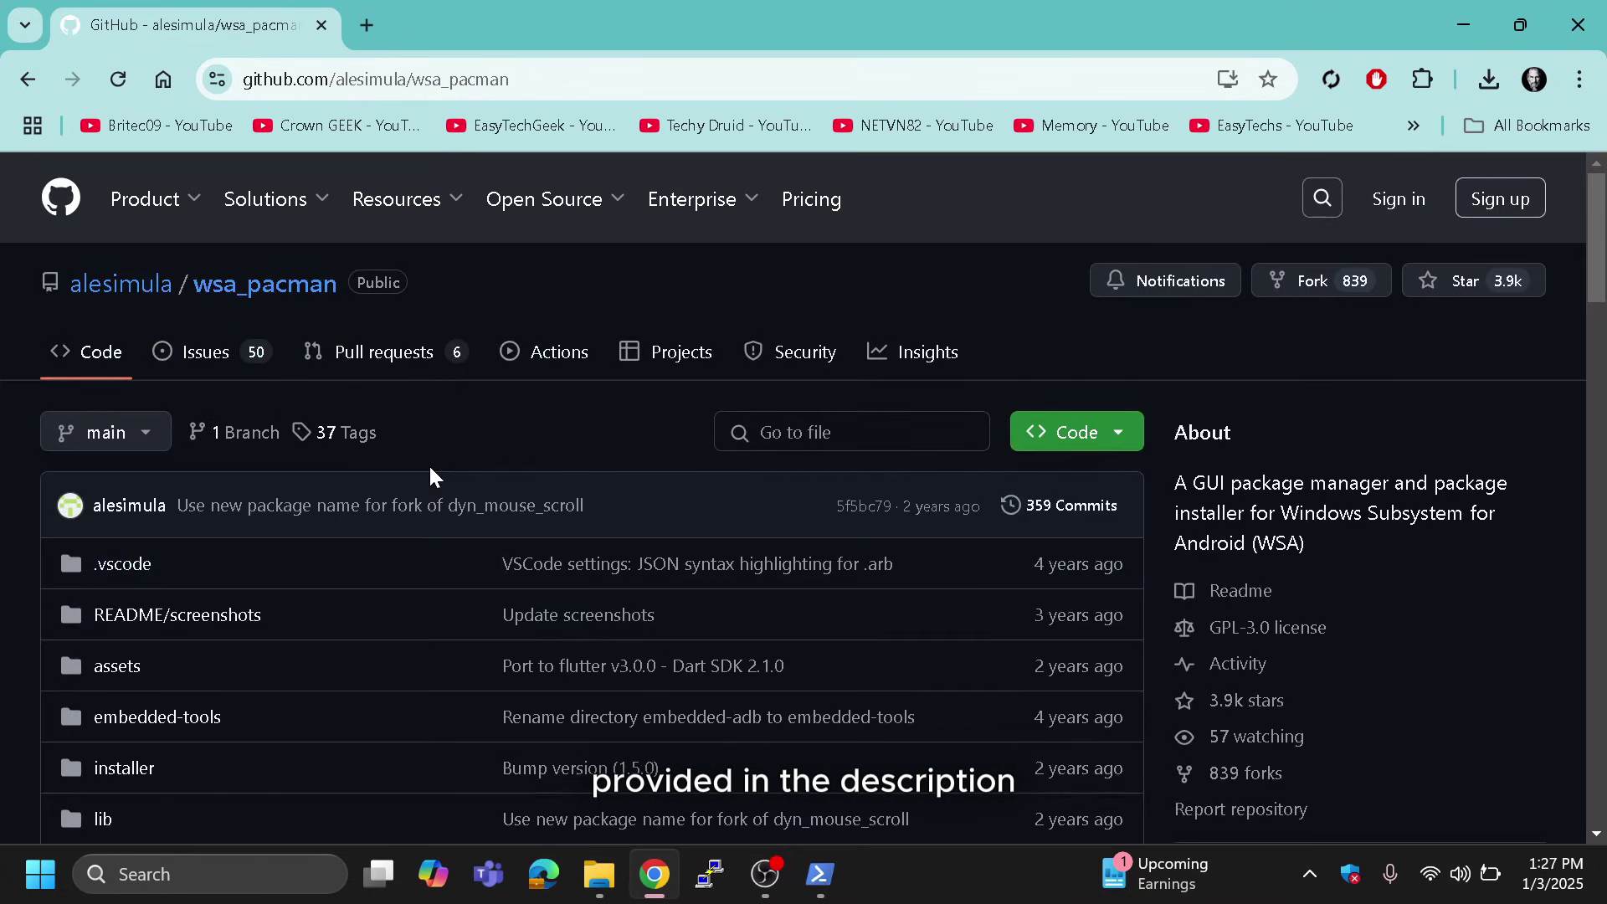
- Download WSA-pacman-v1.5.0-installer.exe from the v1.5.0 release and check its progress
scroll(1535, 297, "down", 6)
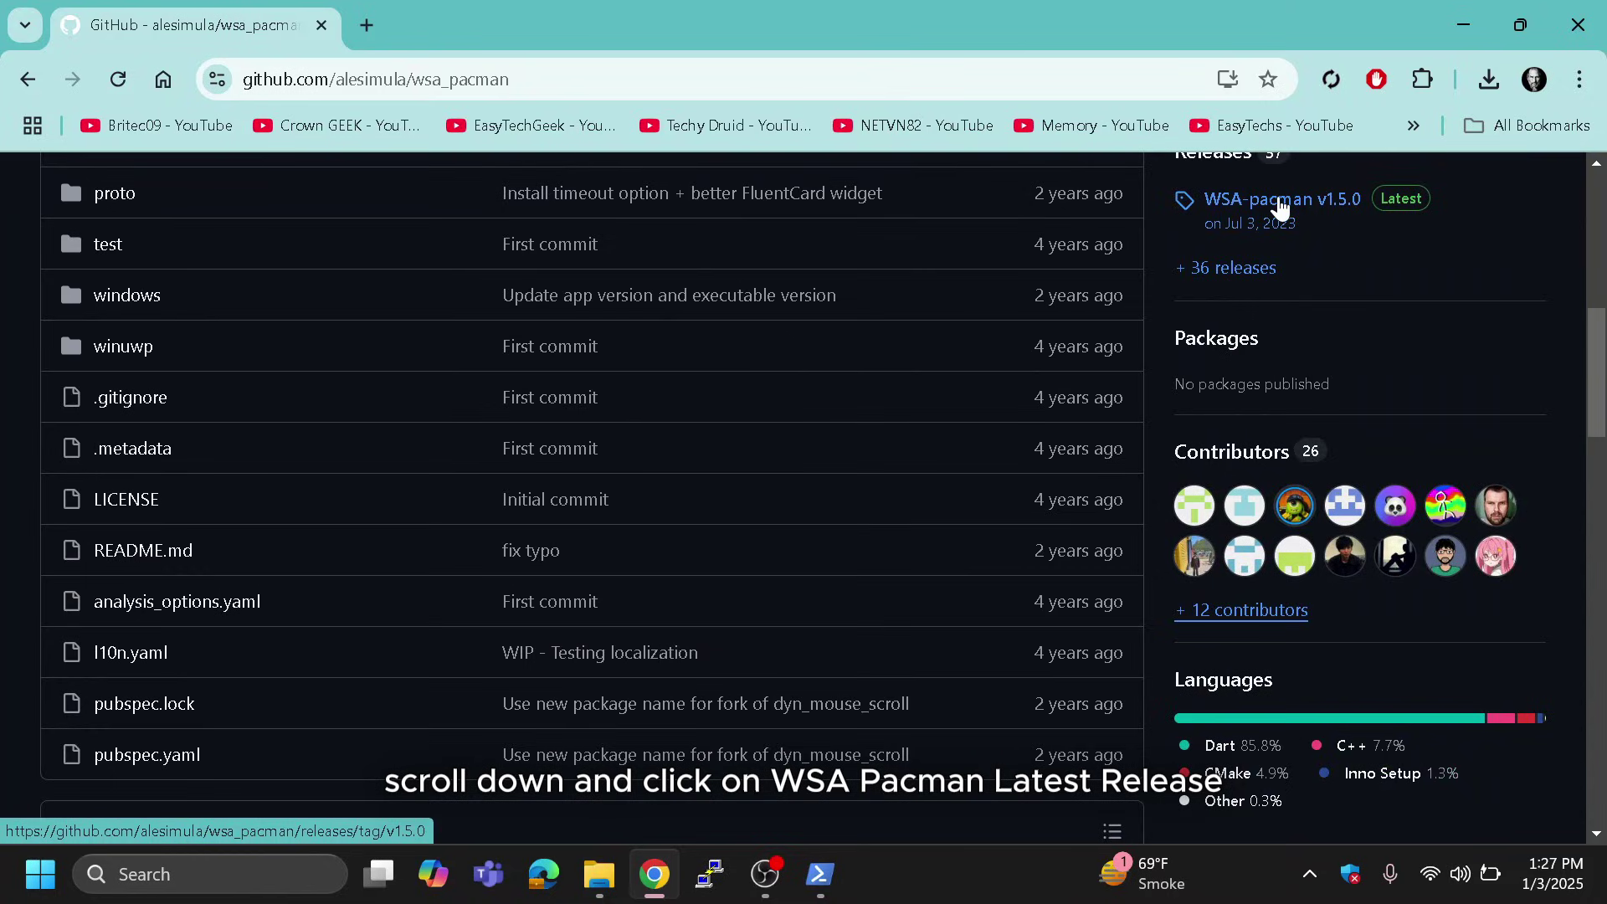
left_click(1280, 201)
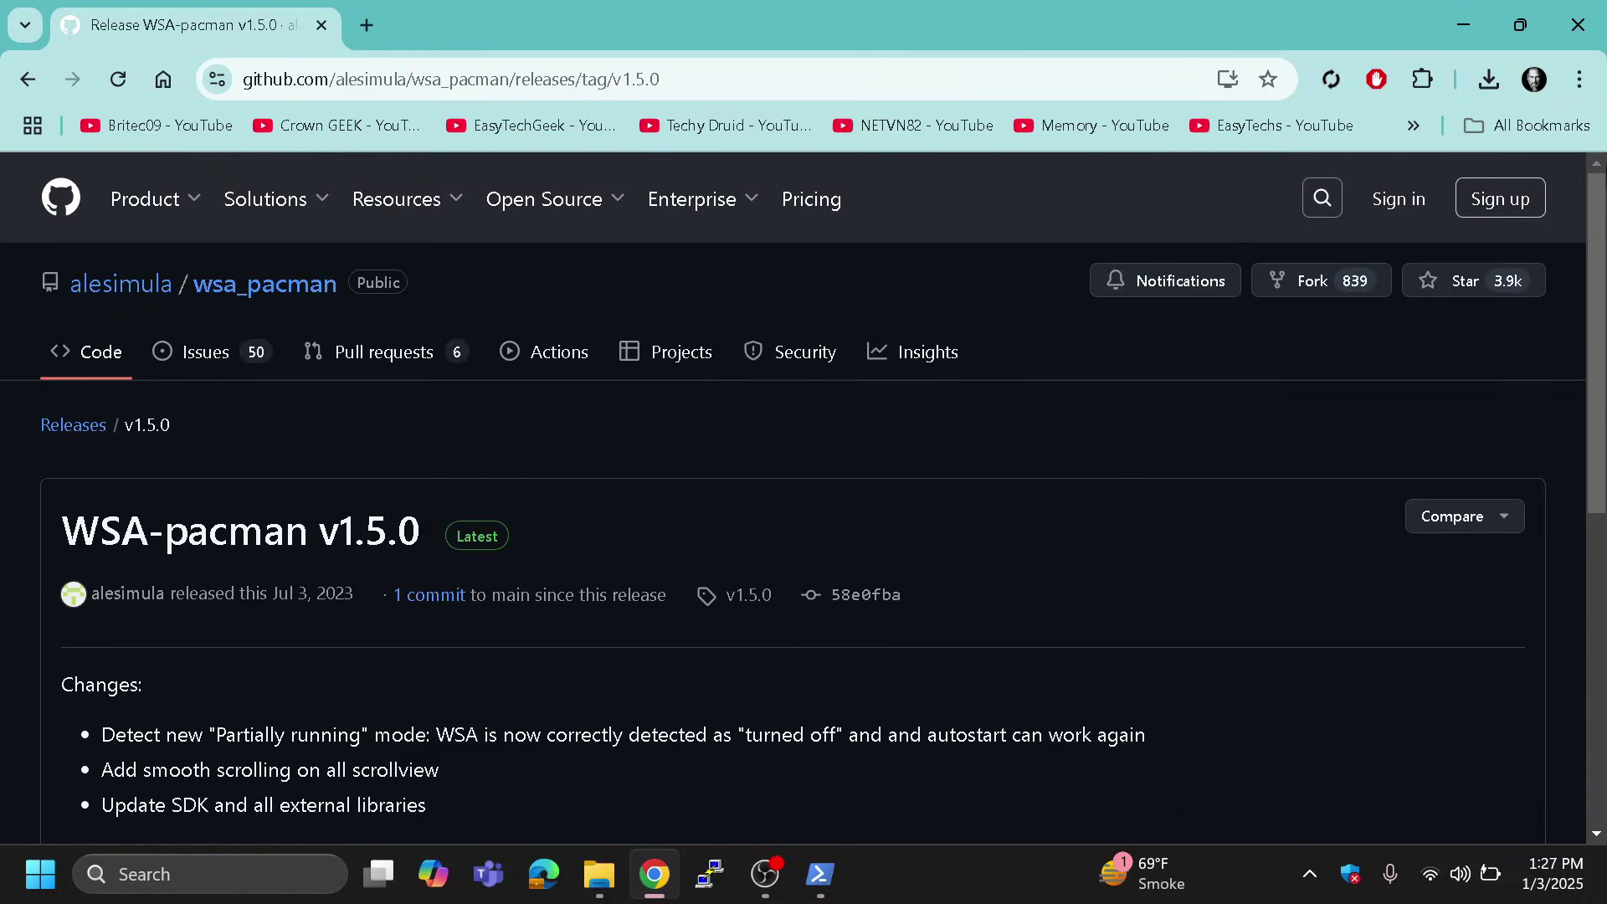
scroll(1280, 205, "down", 5)
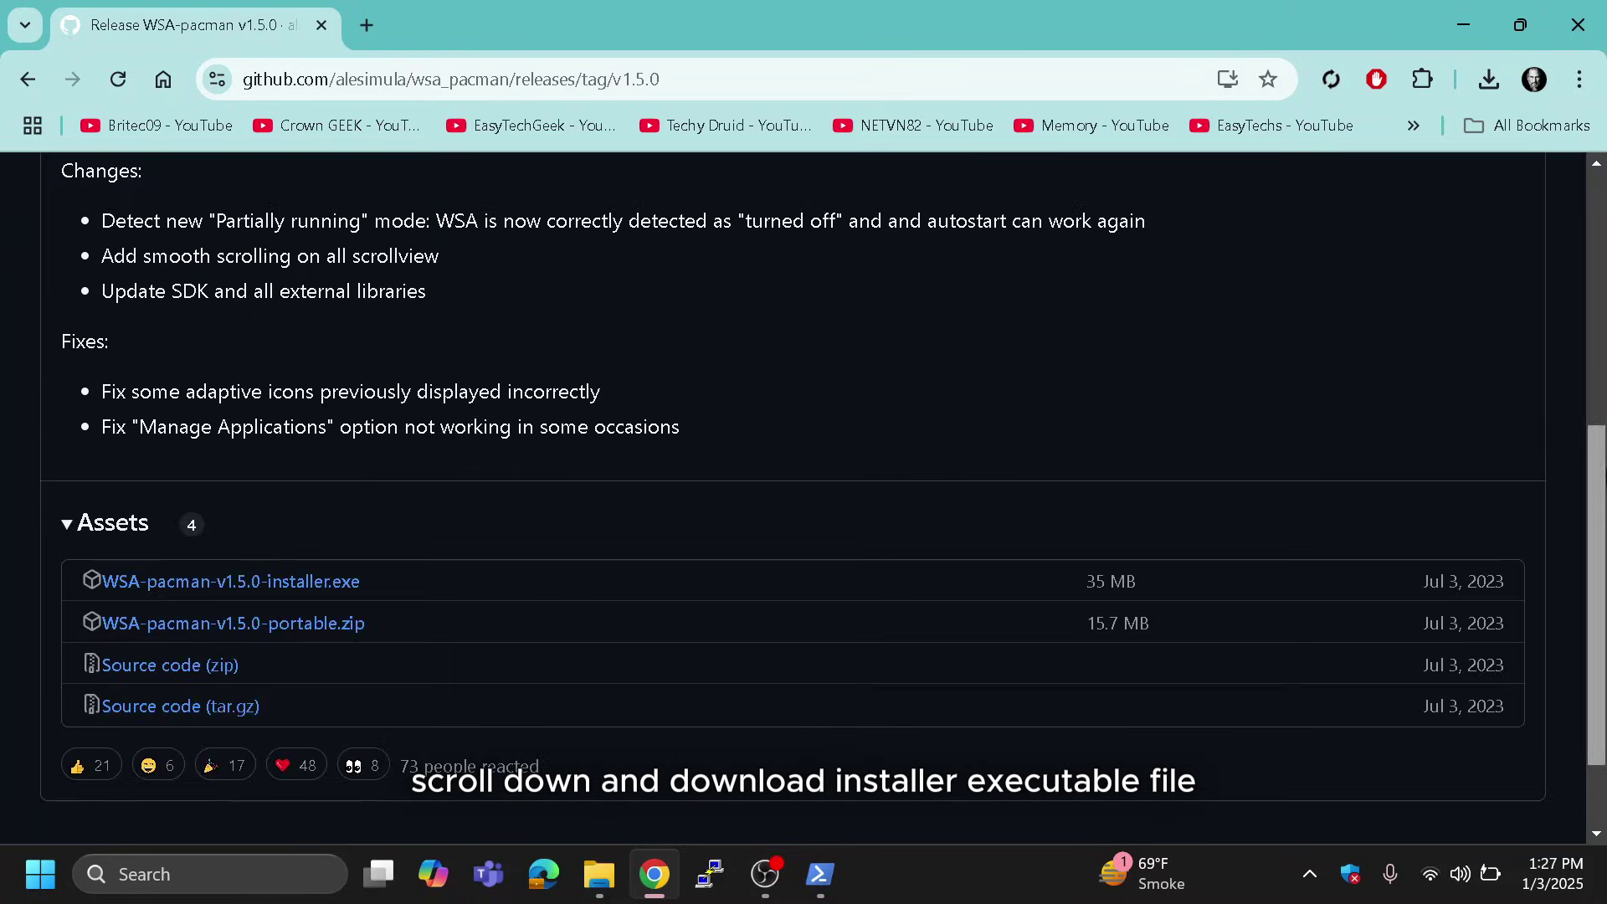
left_click(311, 582)
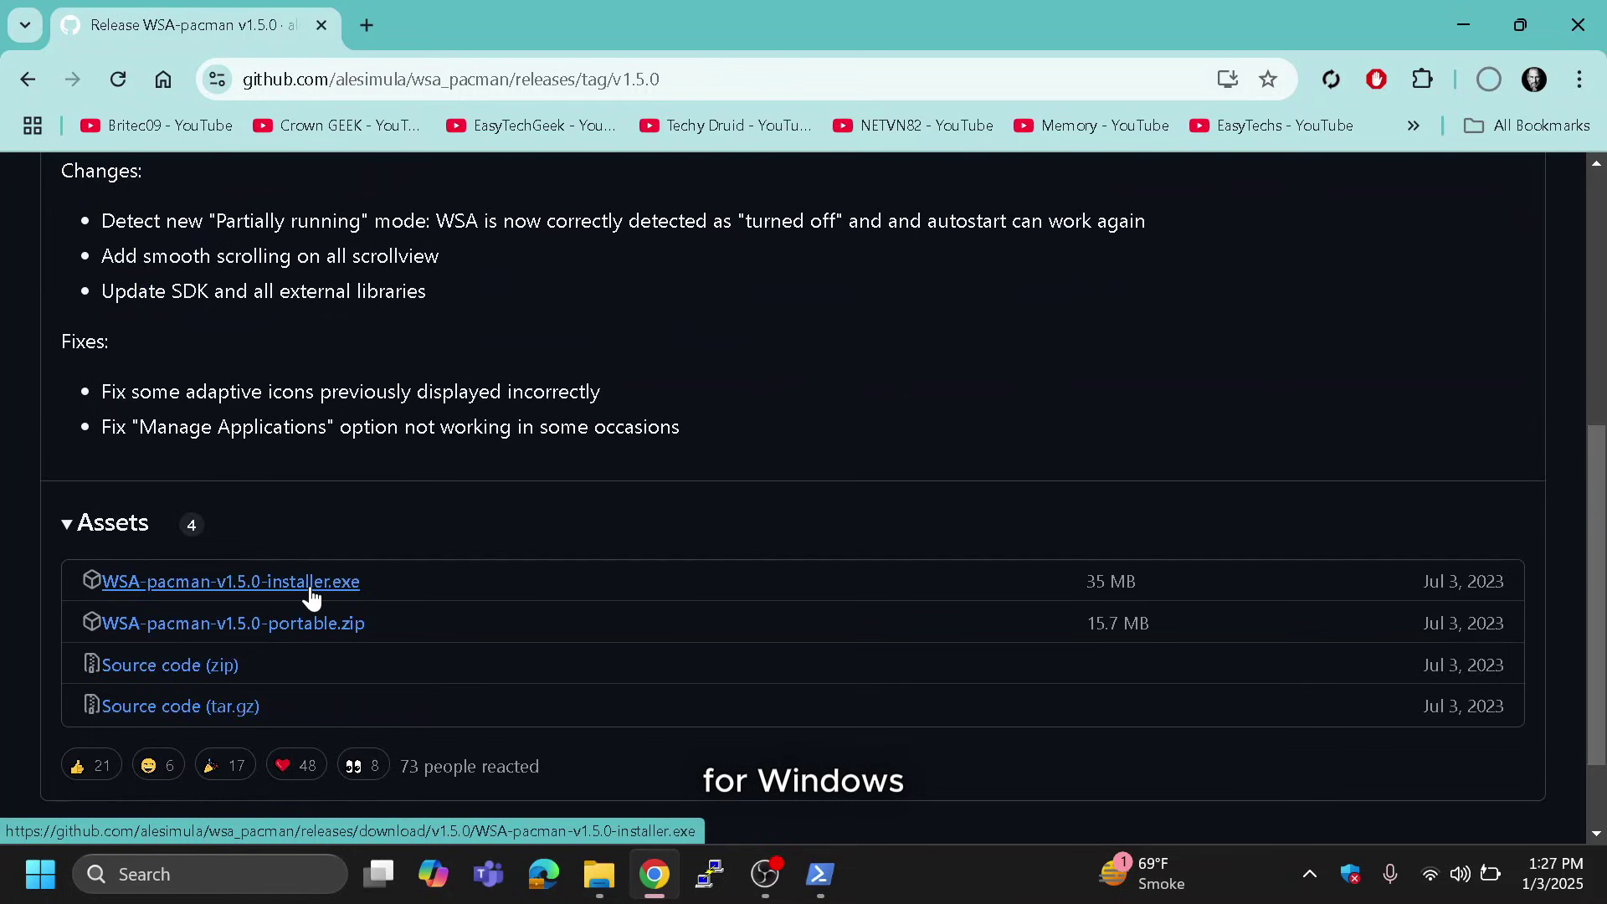
left_click(1487, 84)
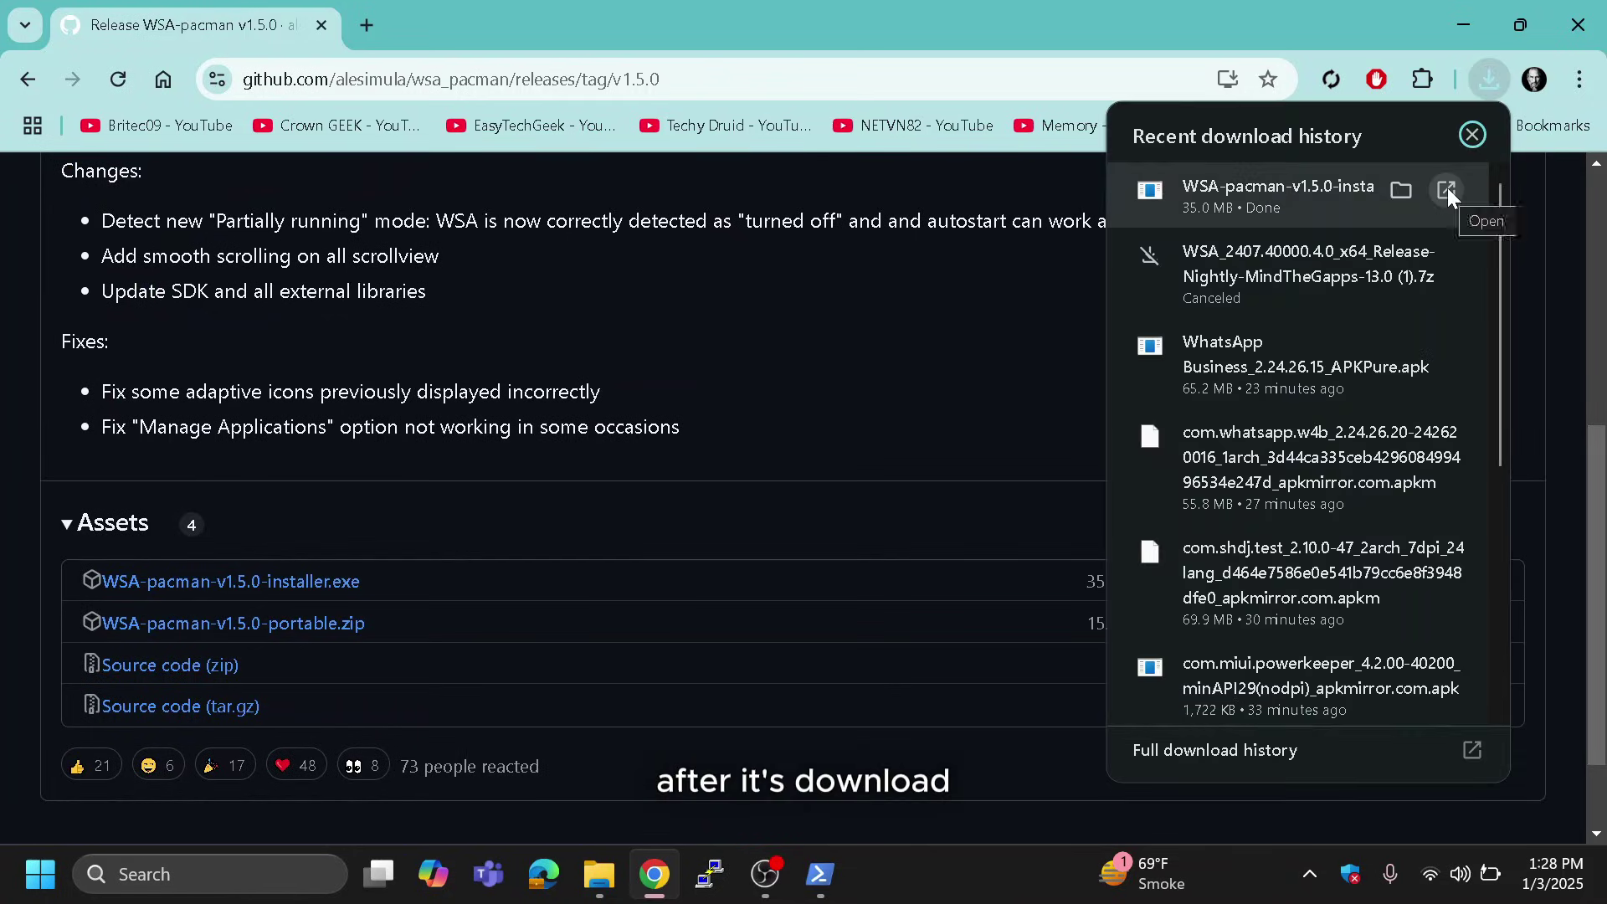
- Run the WSA PacMan 1.5.0 installer with default folder, Start menu and task options, then finish
left_click(1446, 185)
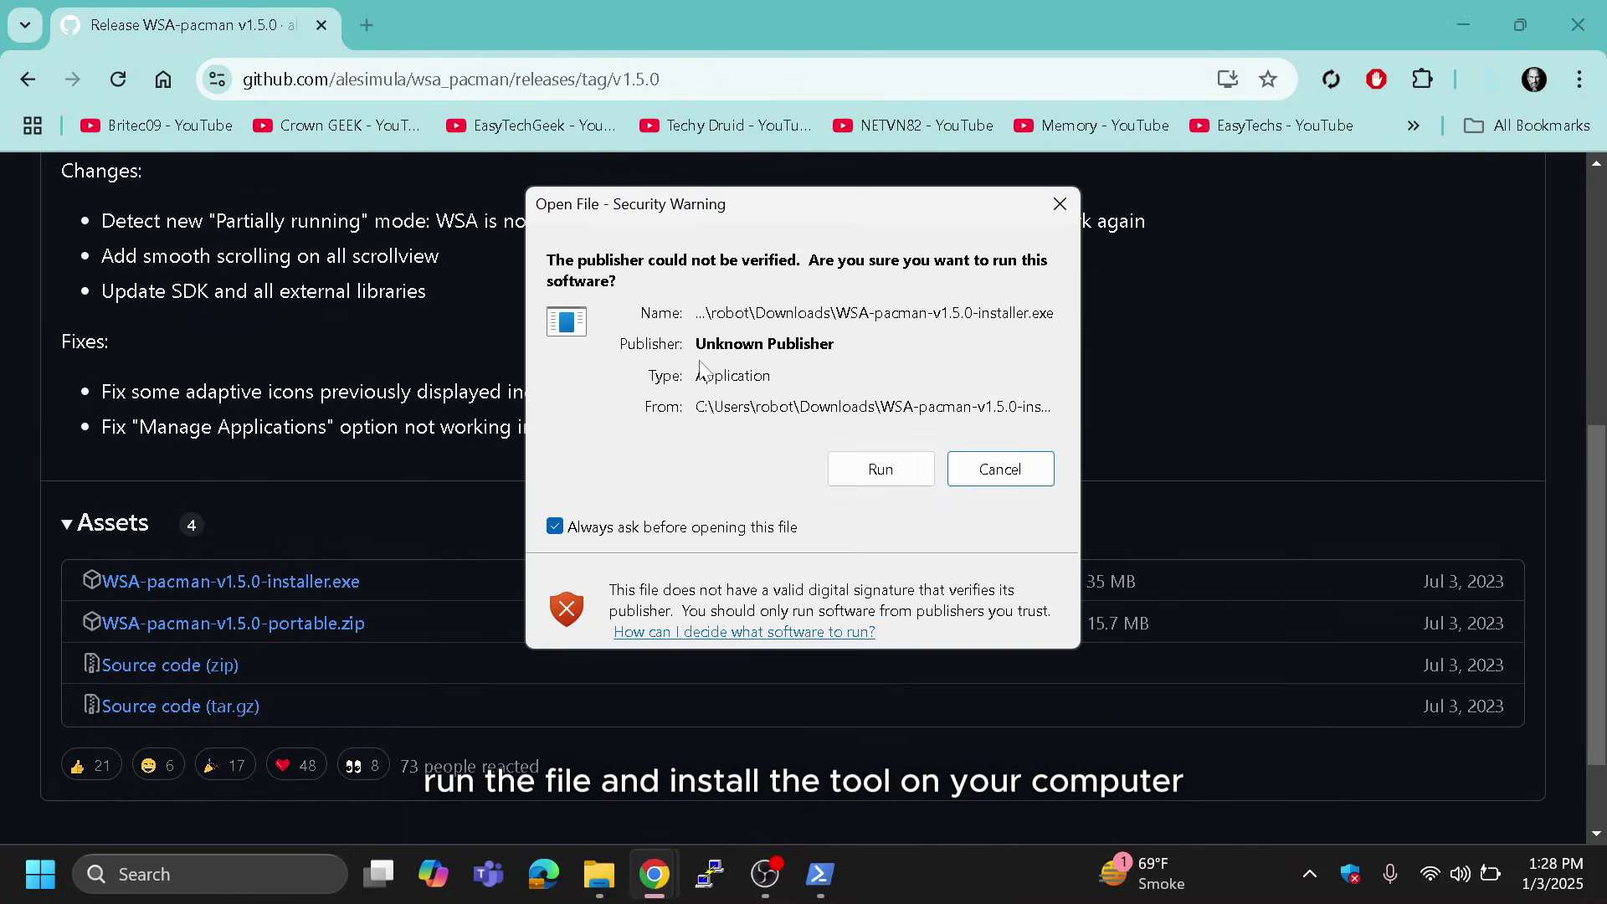
left_click(856, 473)
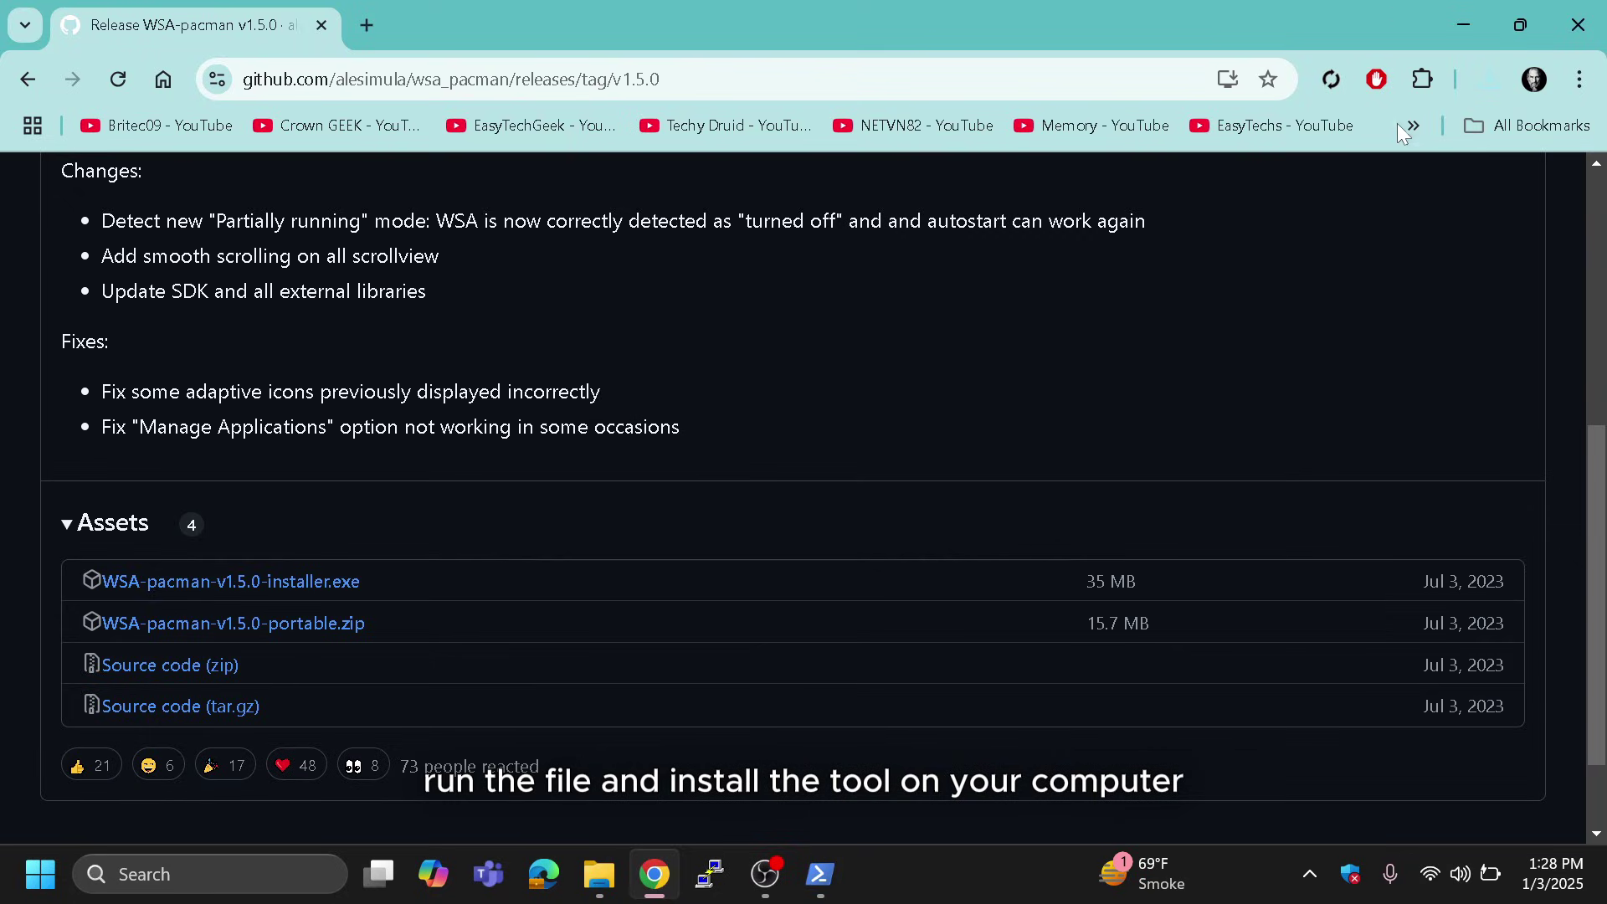
left_click(1488, 23)
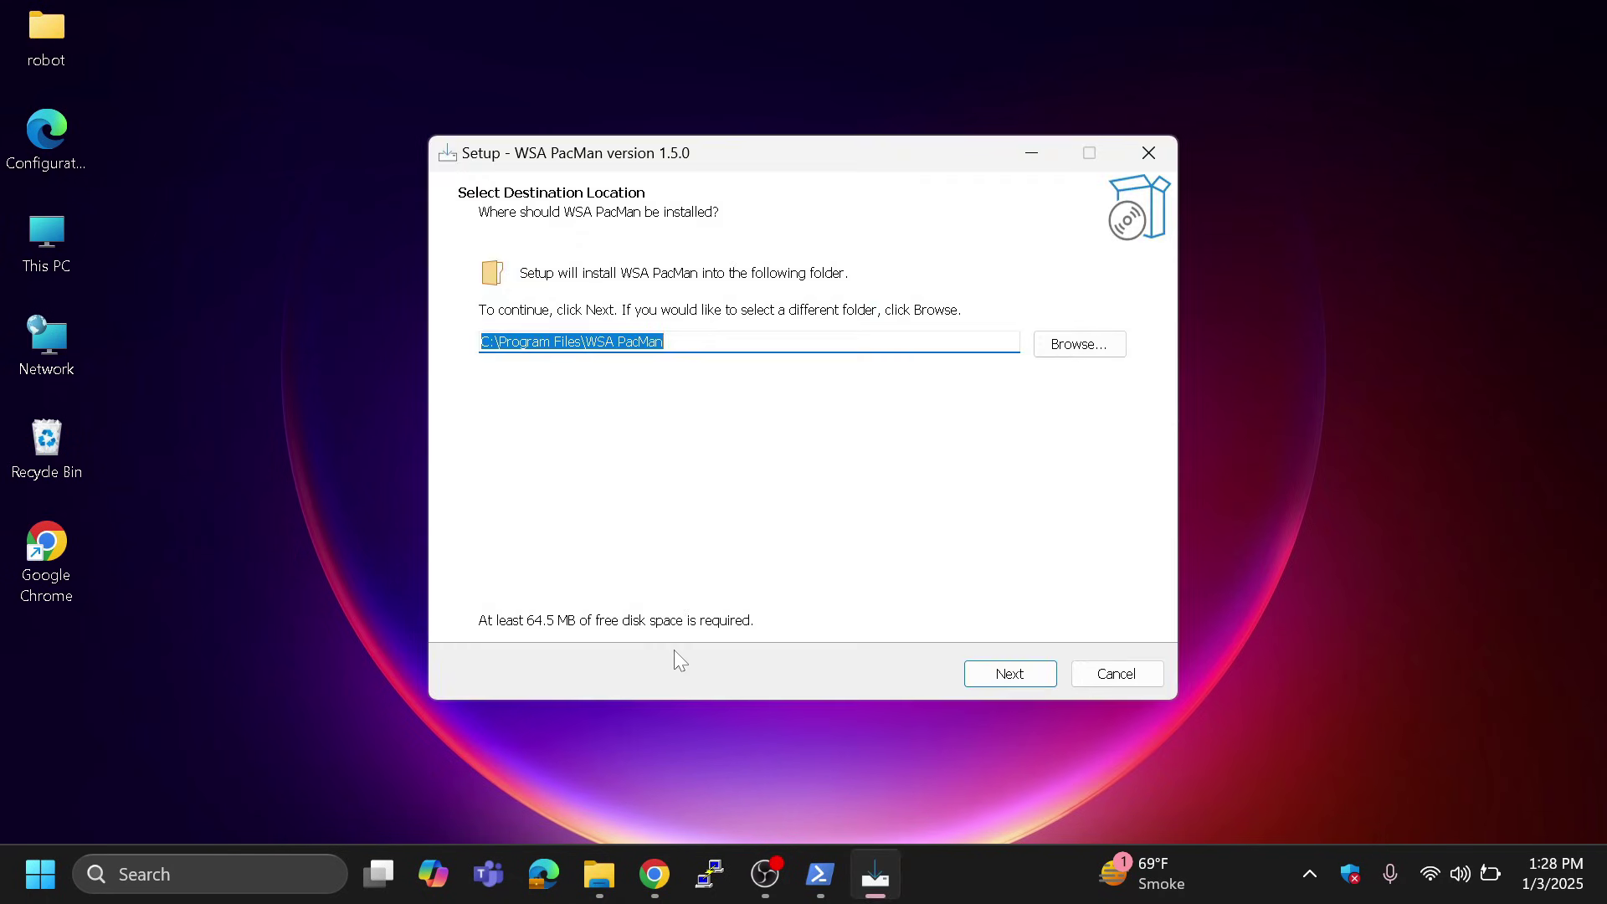
left_click(994, 668)
key("Return")
left_click(1010, 670)
left_click(1014, 673)
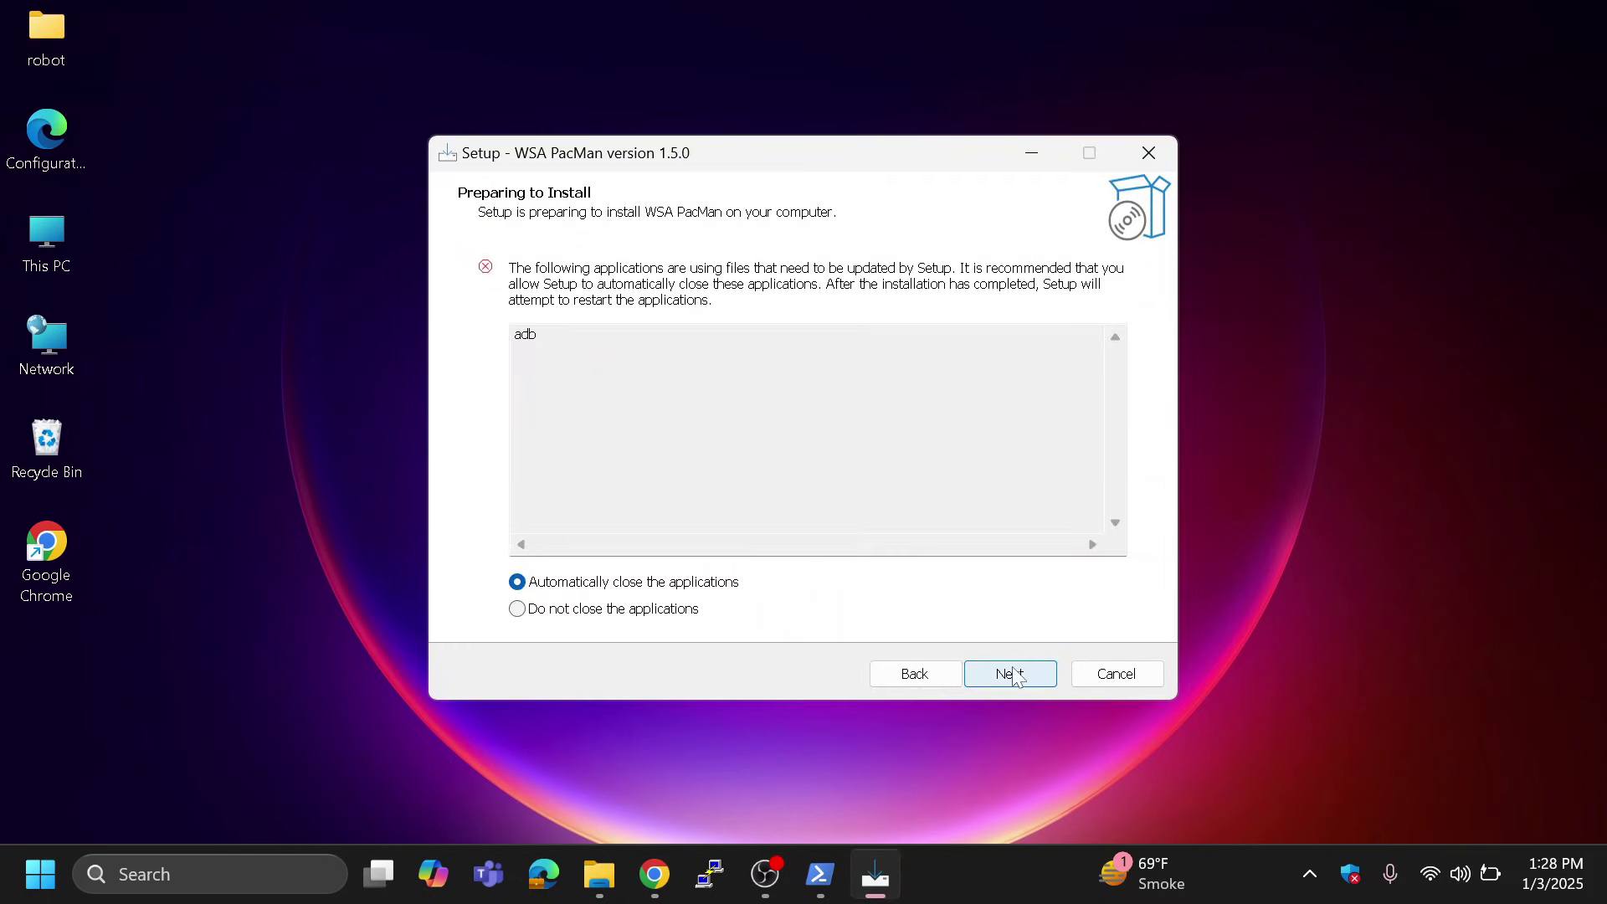
left_click(1014, 674)
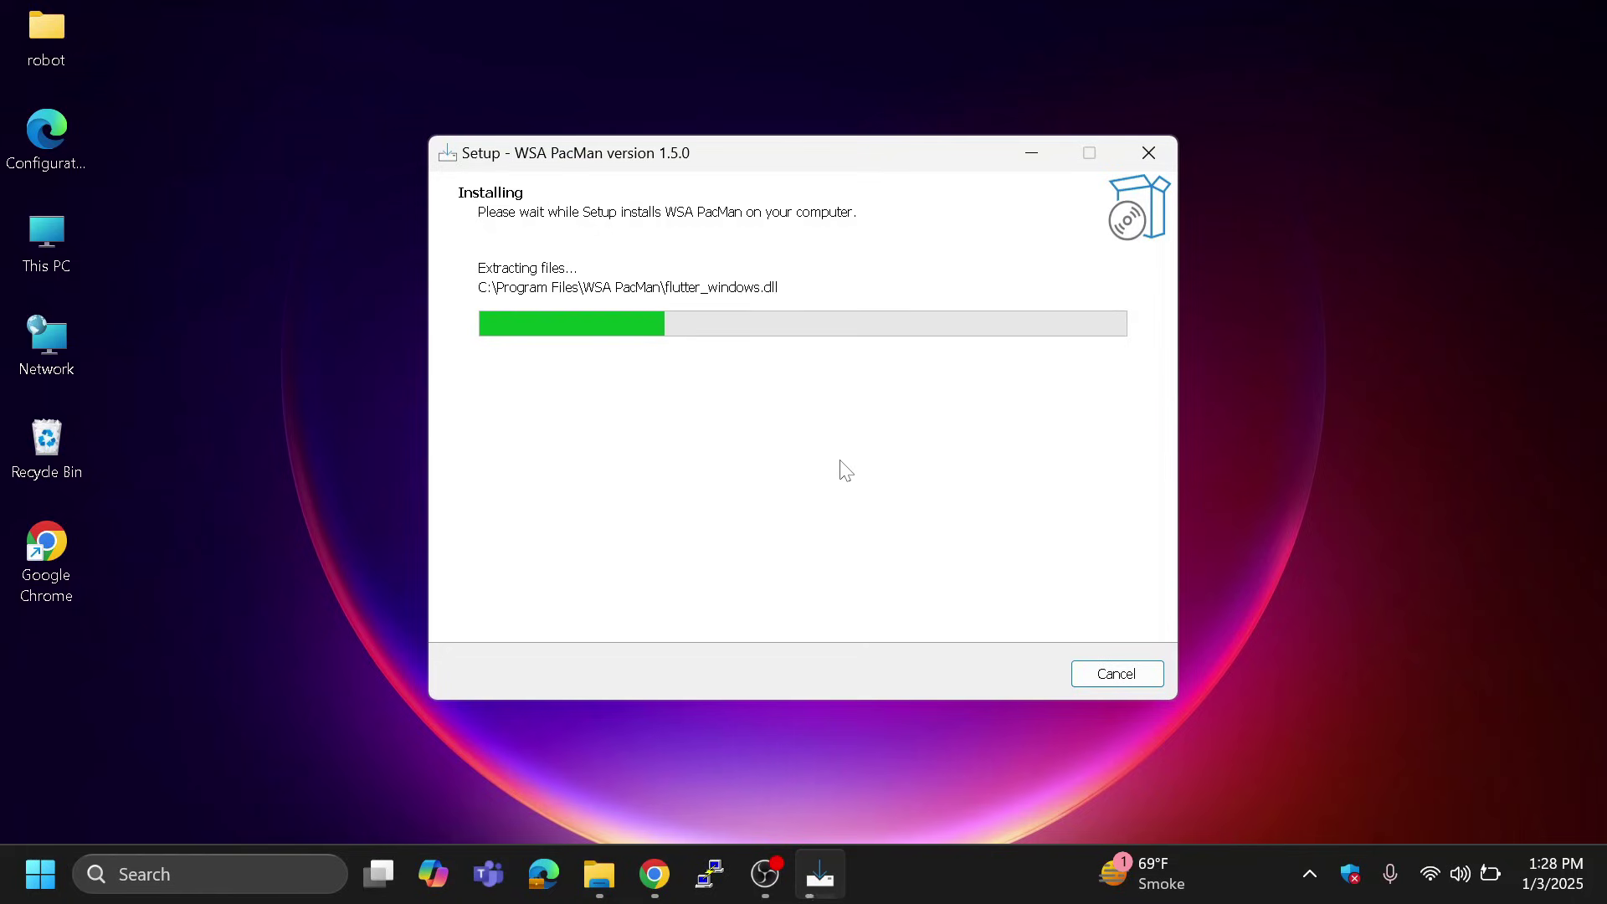
left_click(1005, 673)
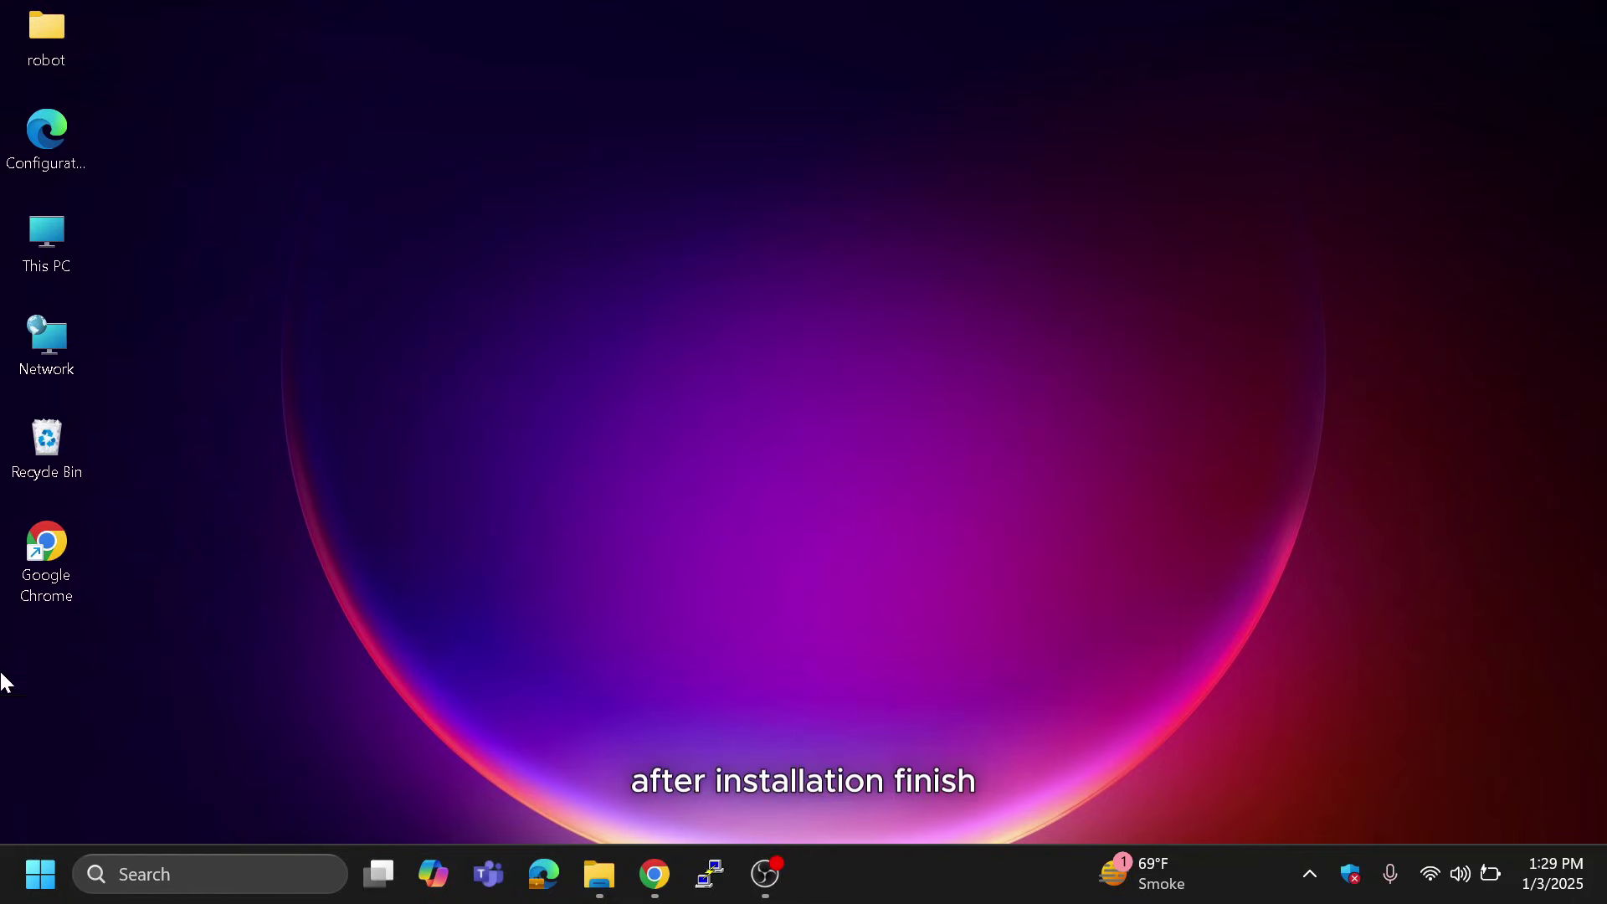
- Launch WSA PacMan by searching 'wsa' from the Start menu
left_click(33, 878)
type("wsa")
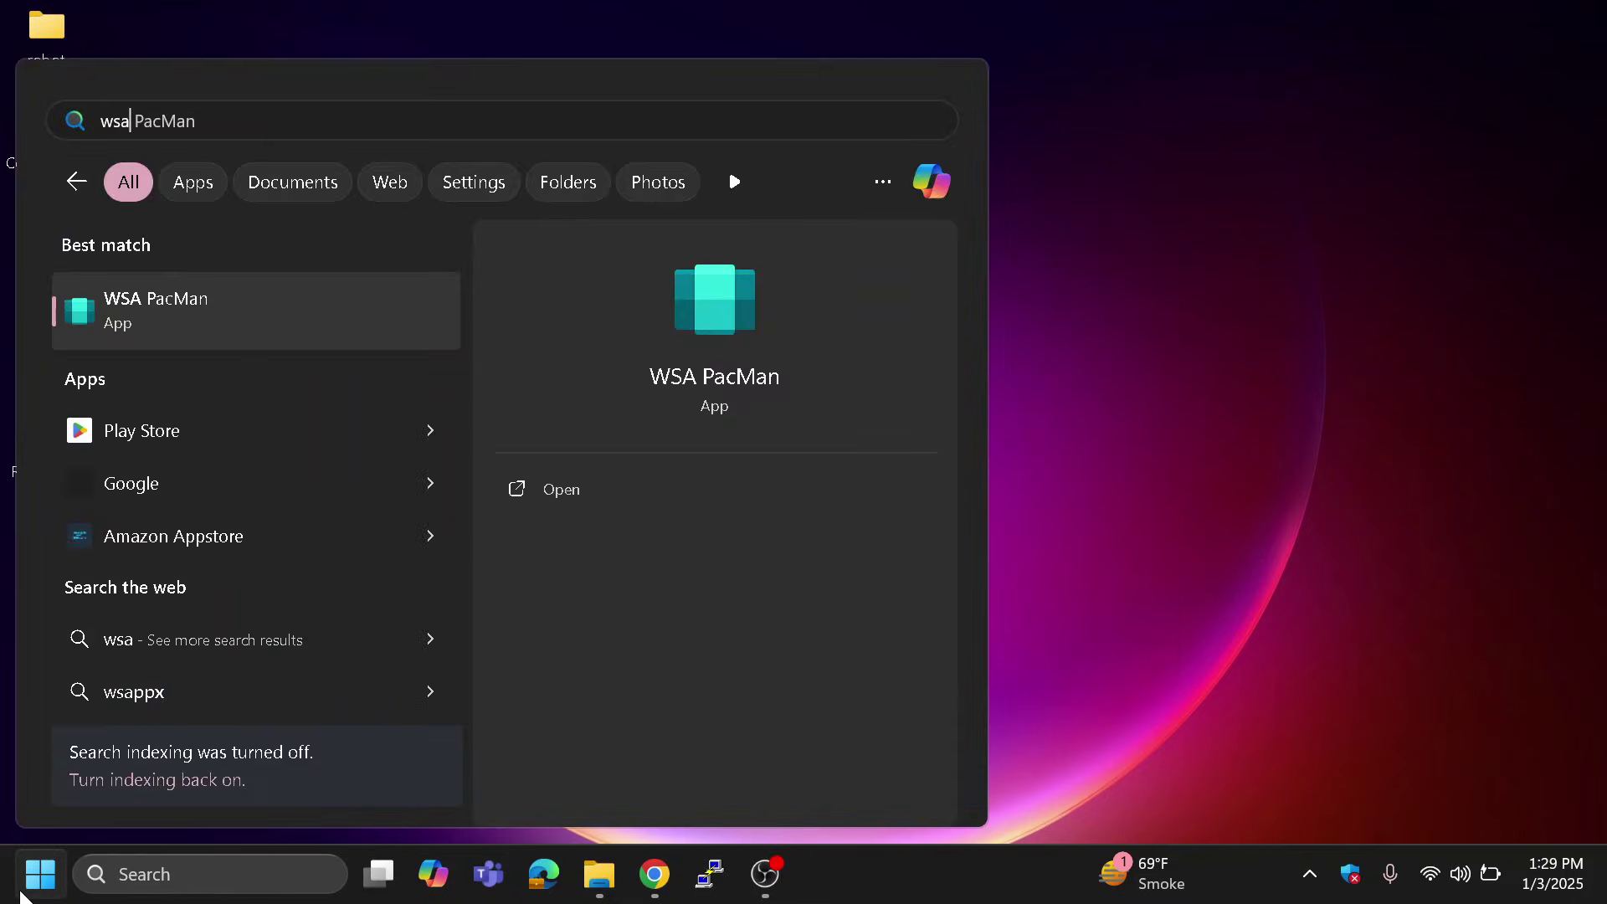
key("Return")
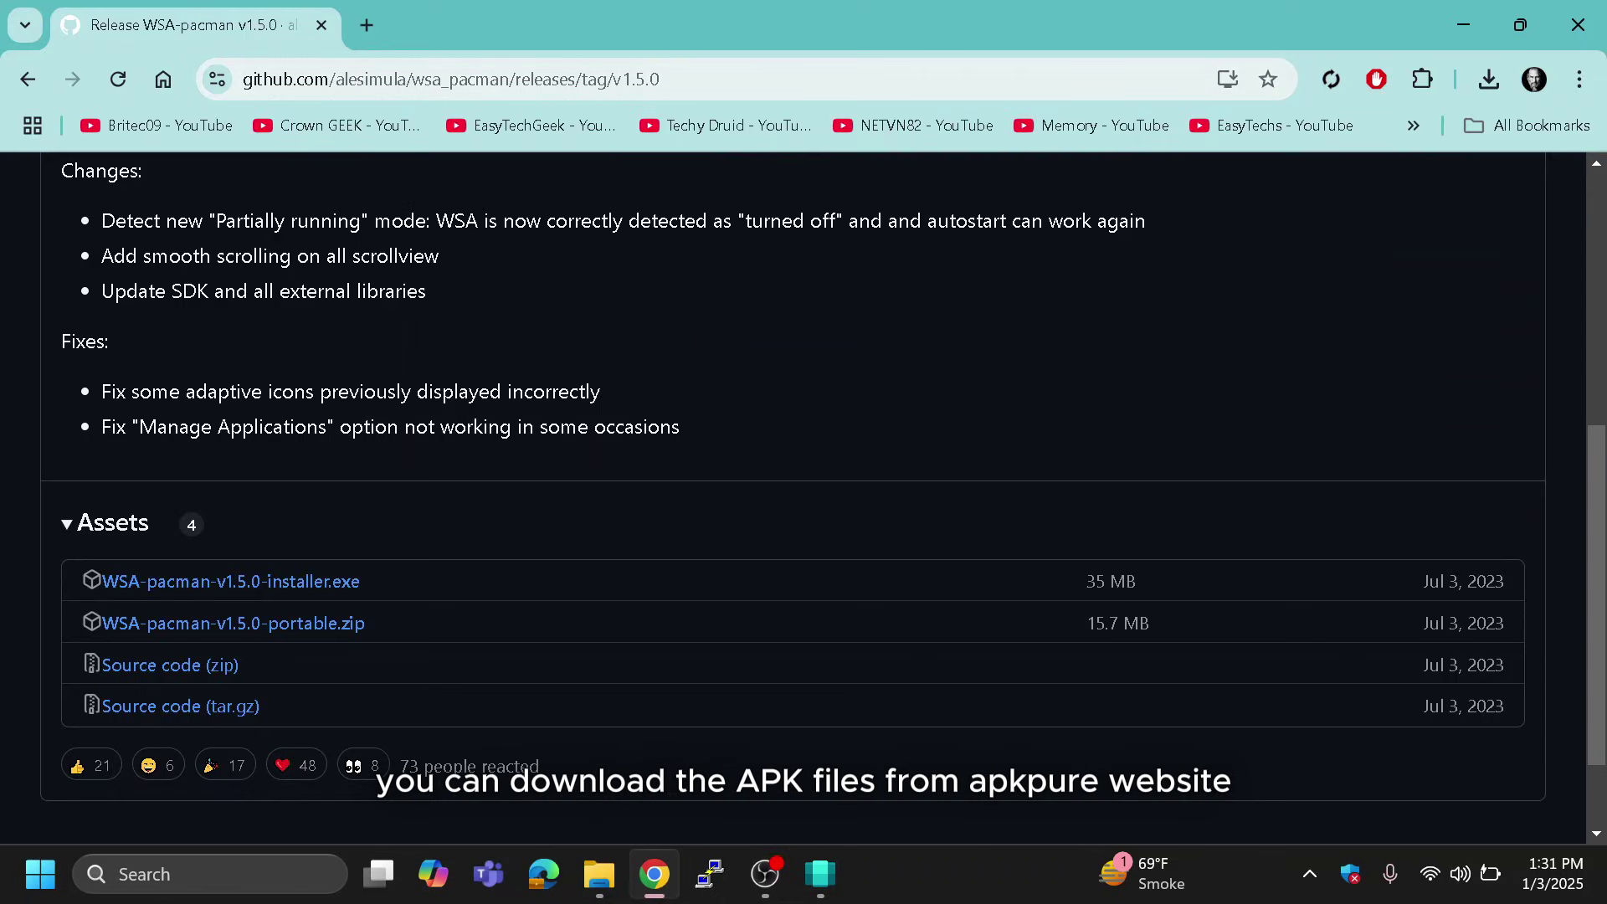
- Go to the APKPure Games section and open the Subway Surfers page
left_click(452, 79)
type("apkpure.com")
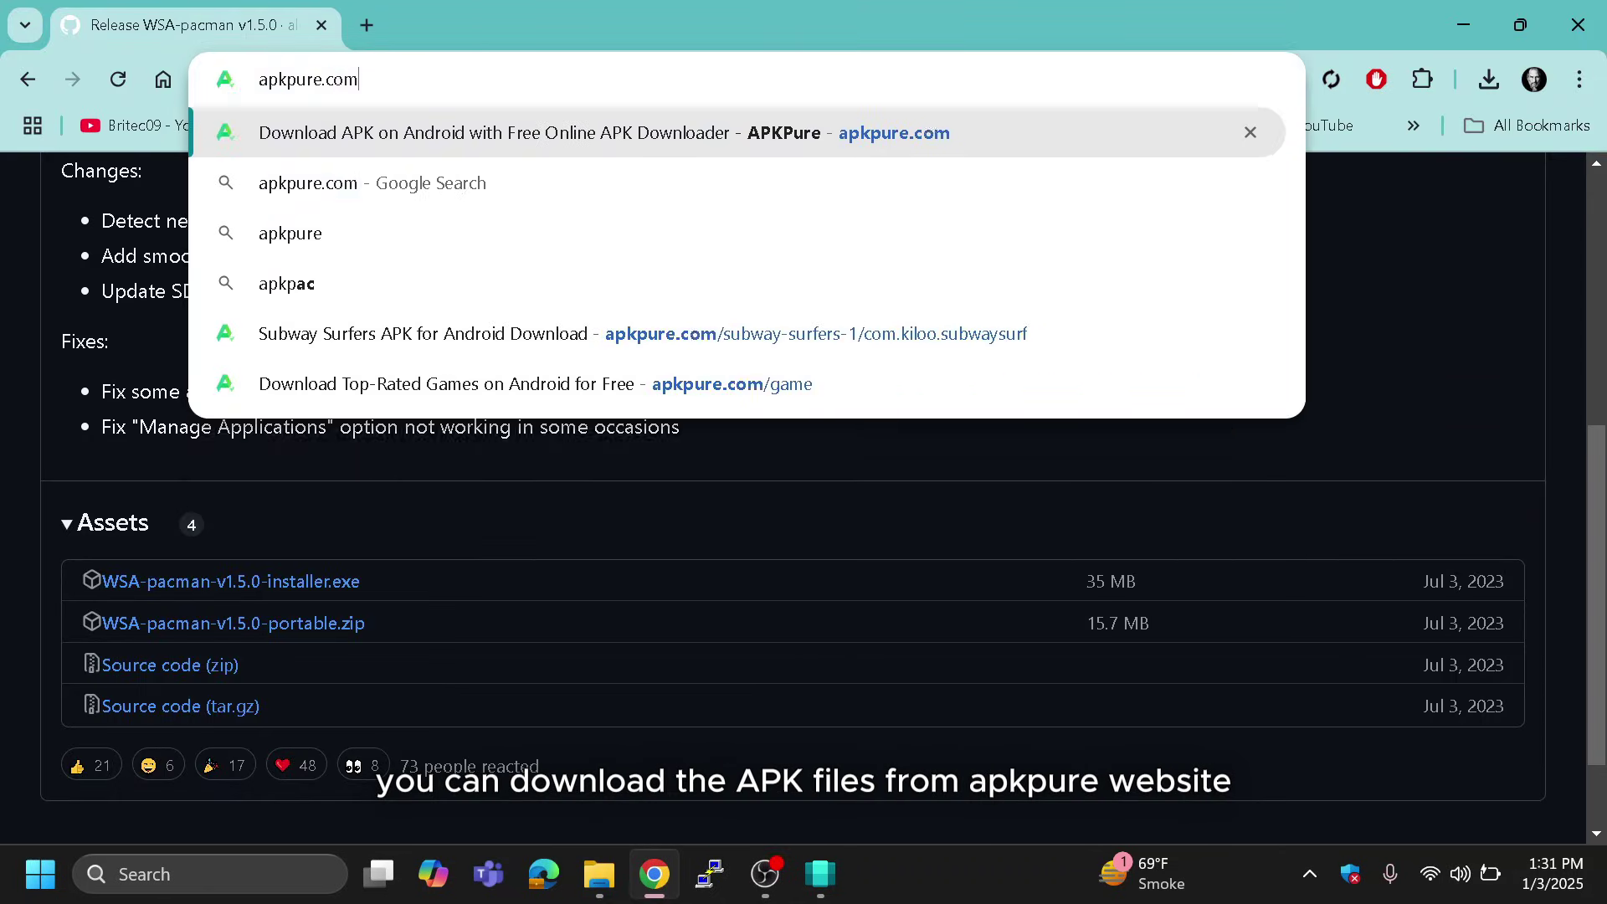
key("Return")
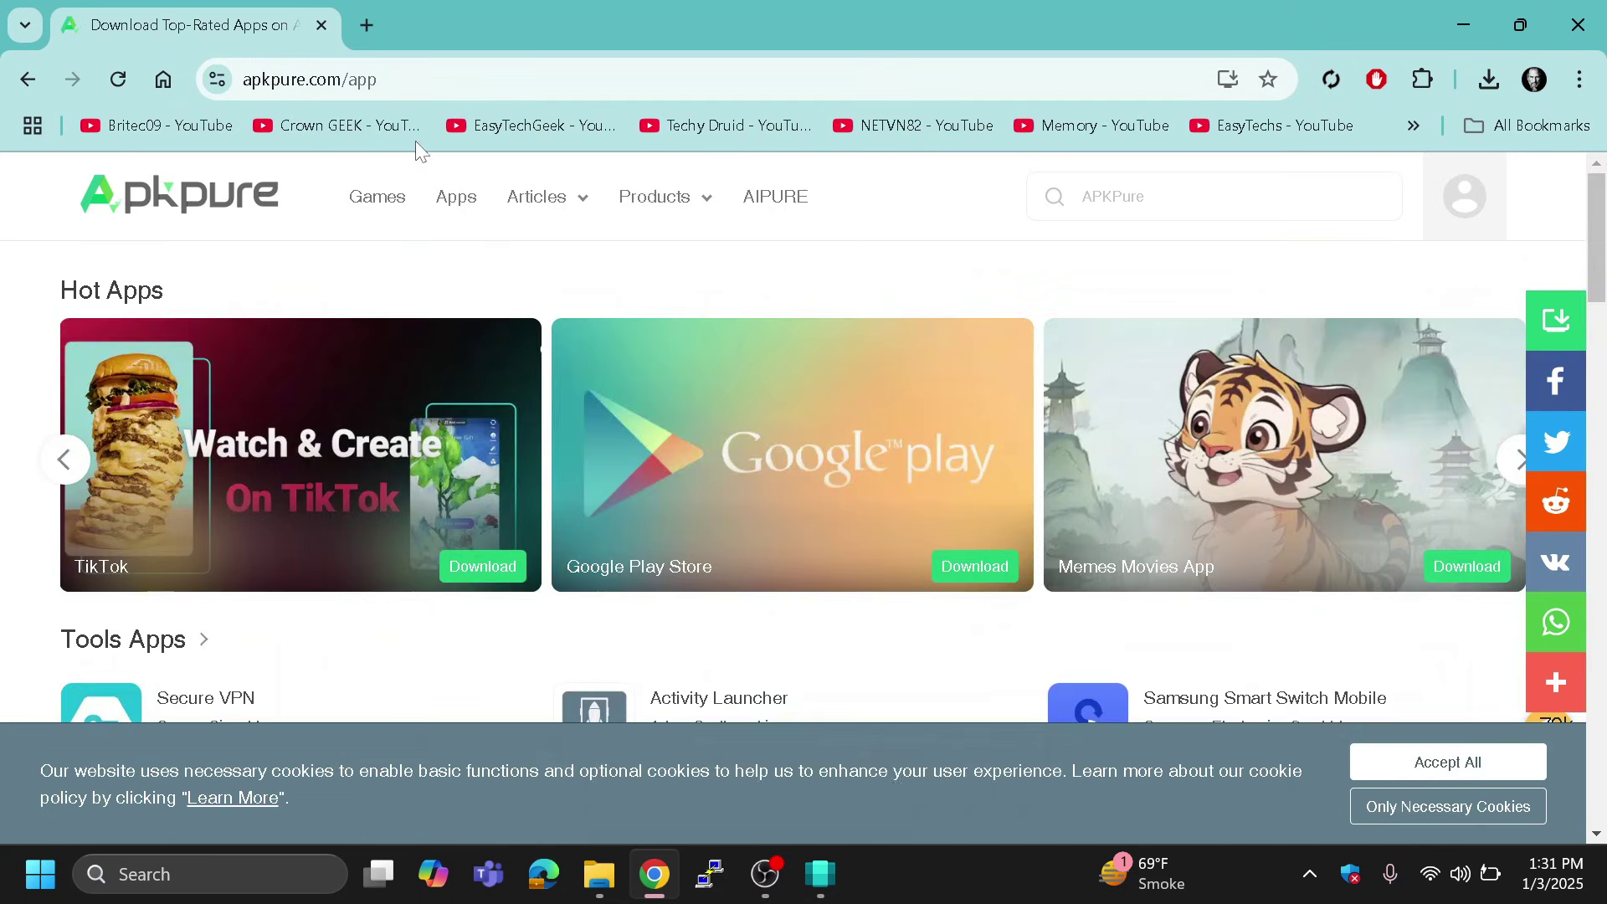
left_click(377, 198)
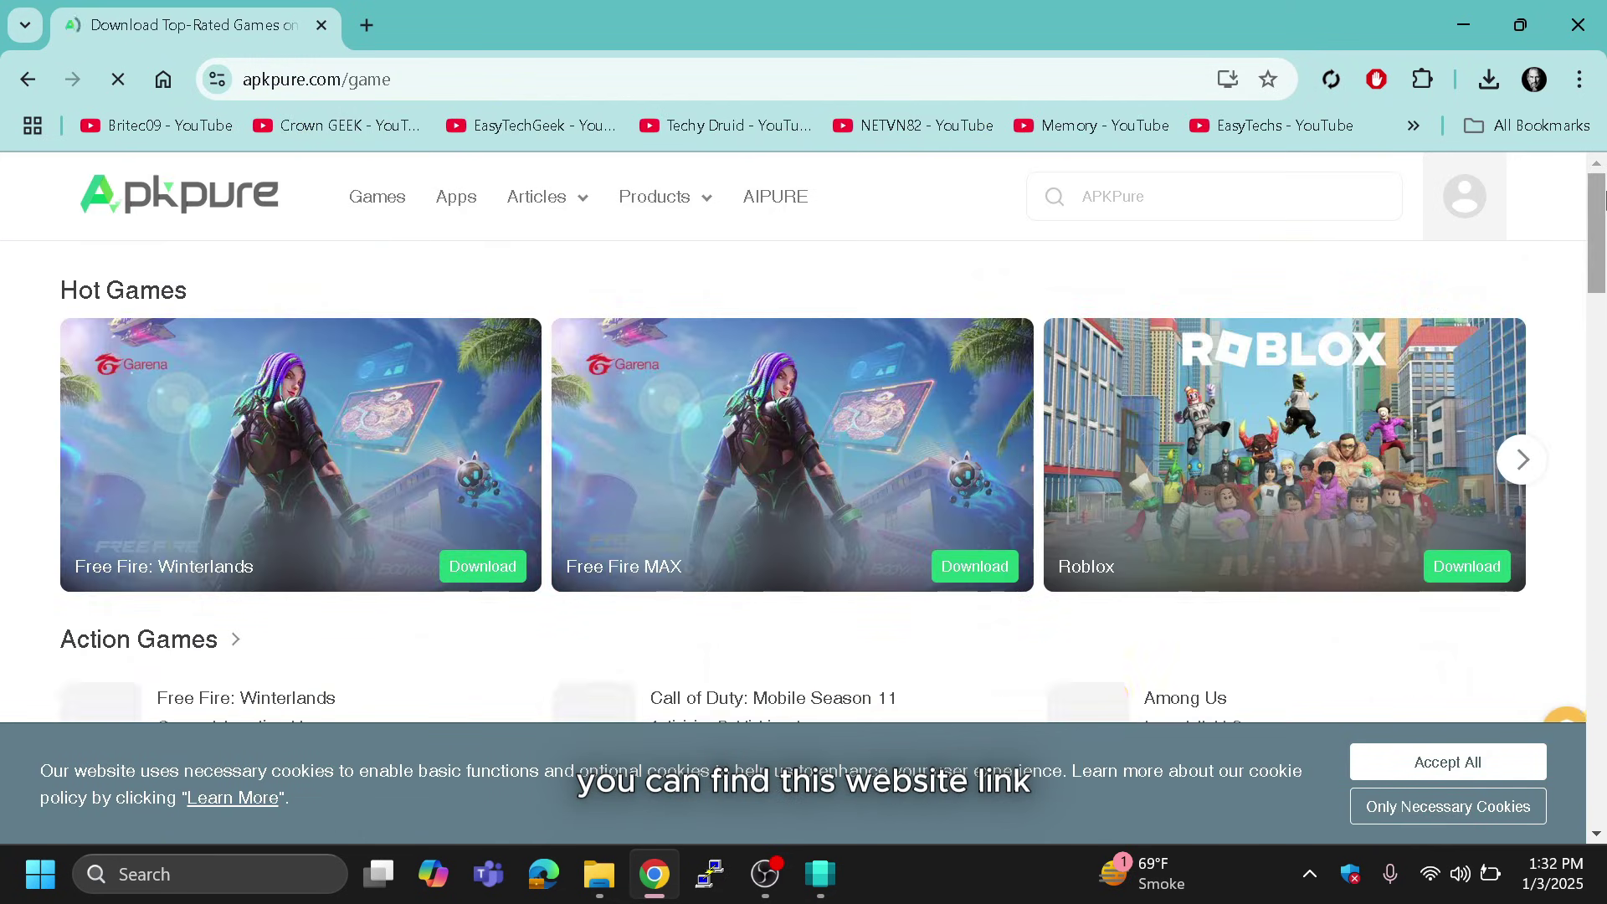
left_click_drag(1603, 241, 1603, 502)
left_click(226, 297)
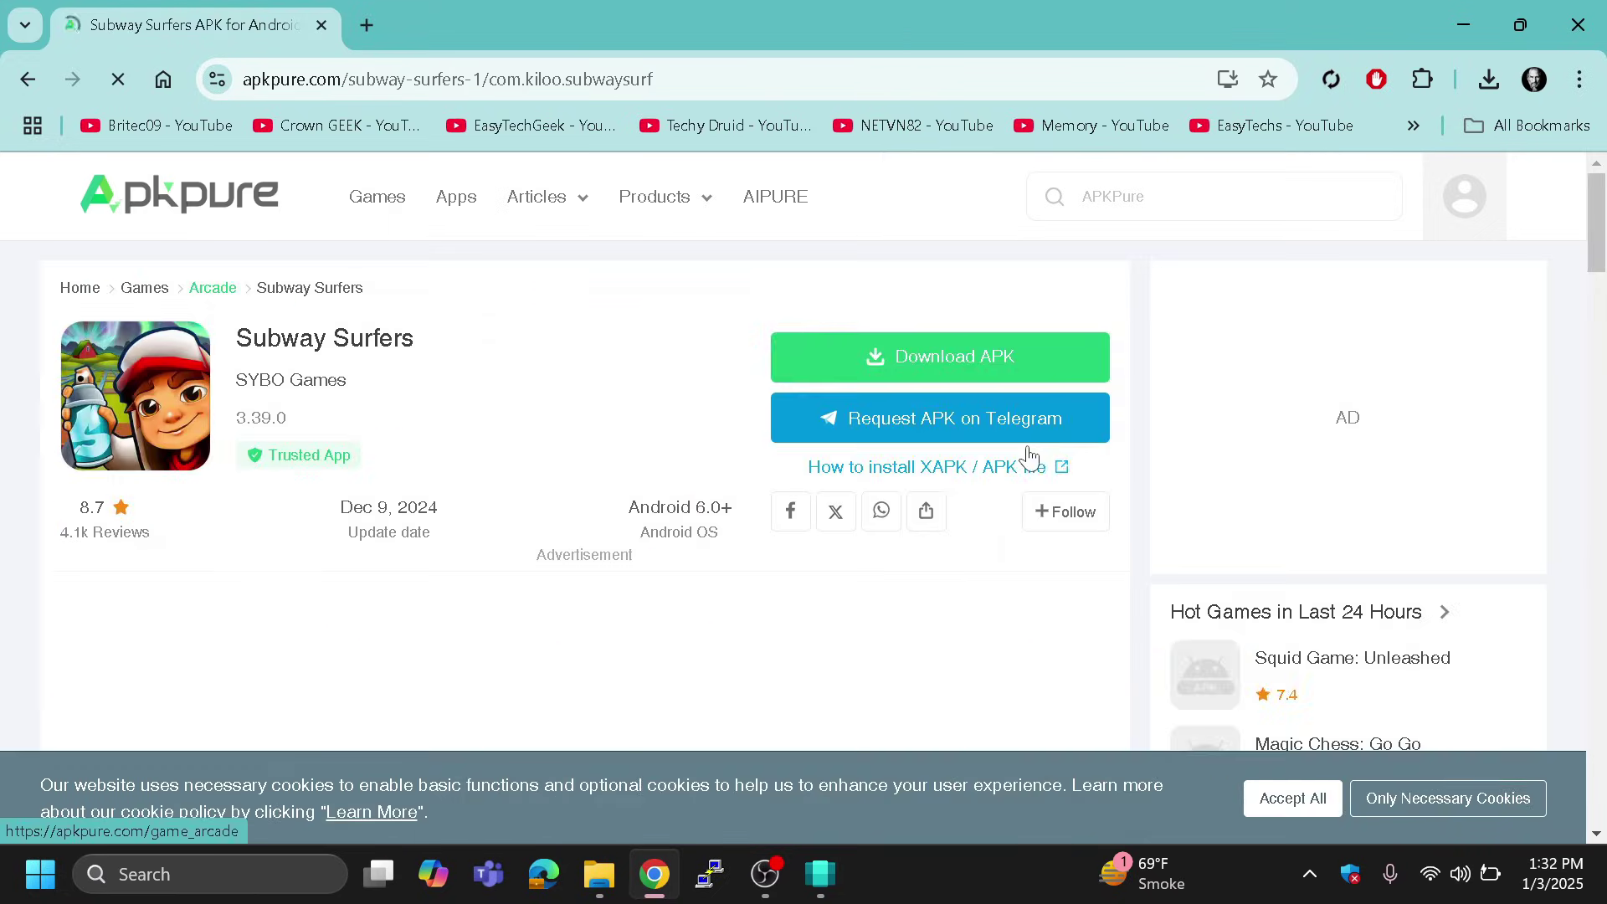
- Download the 181.4 MB Subway Surfers APK and show it in the Downloads folder
left_click(954, 358)
left_click_drag(1603, 251, 1603, 513)
scroll(584, 449, "down", 3)
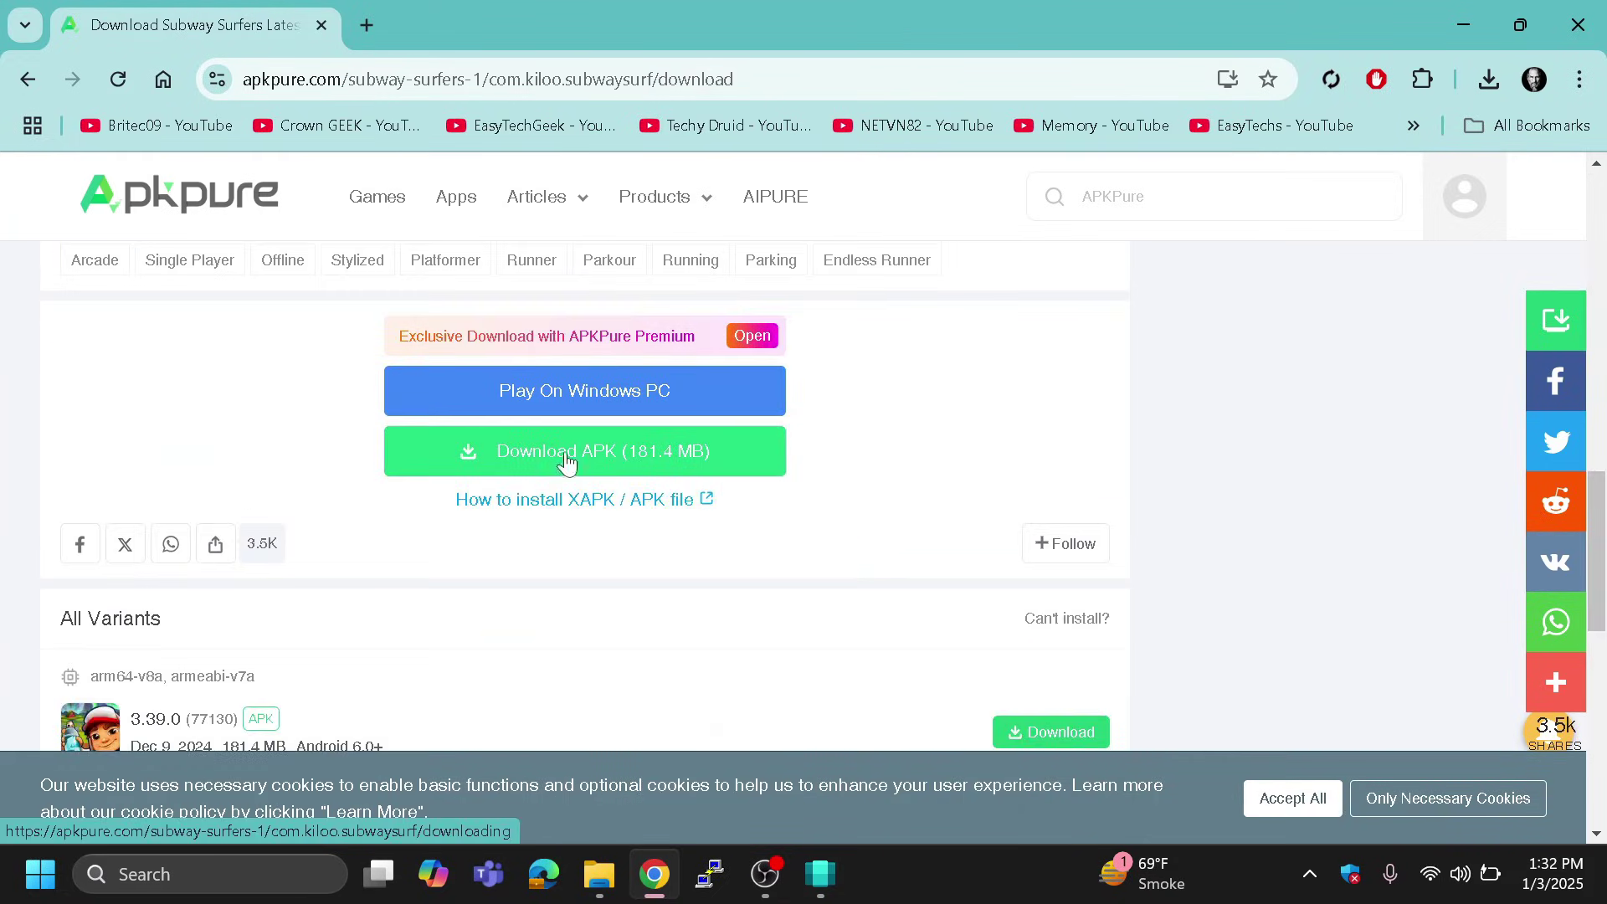
left_click(585, 448)
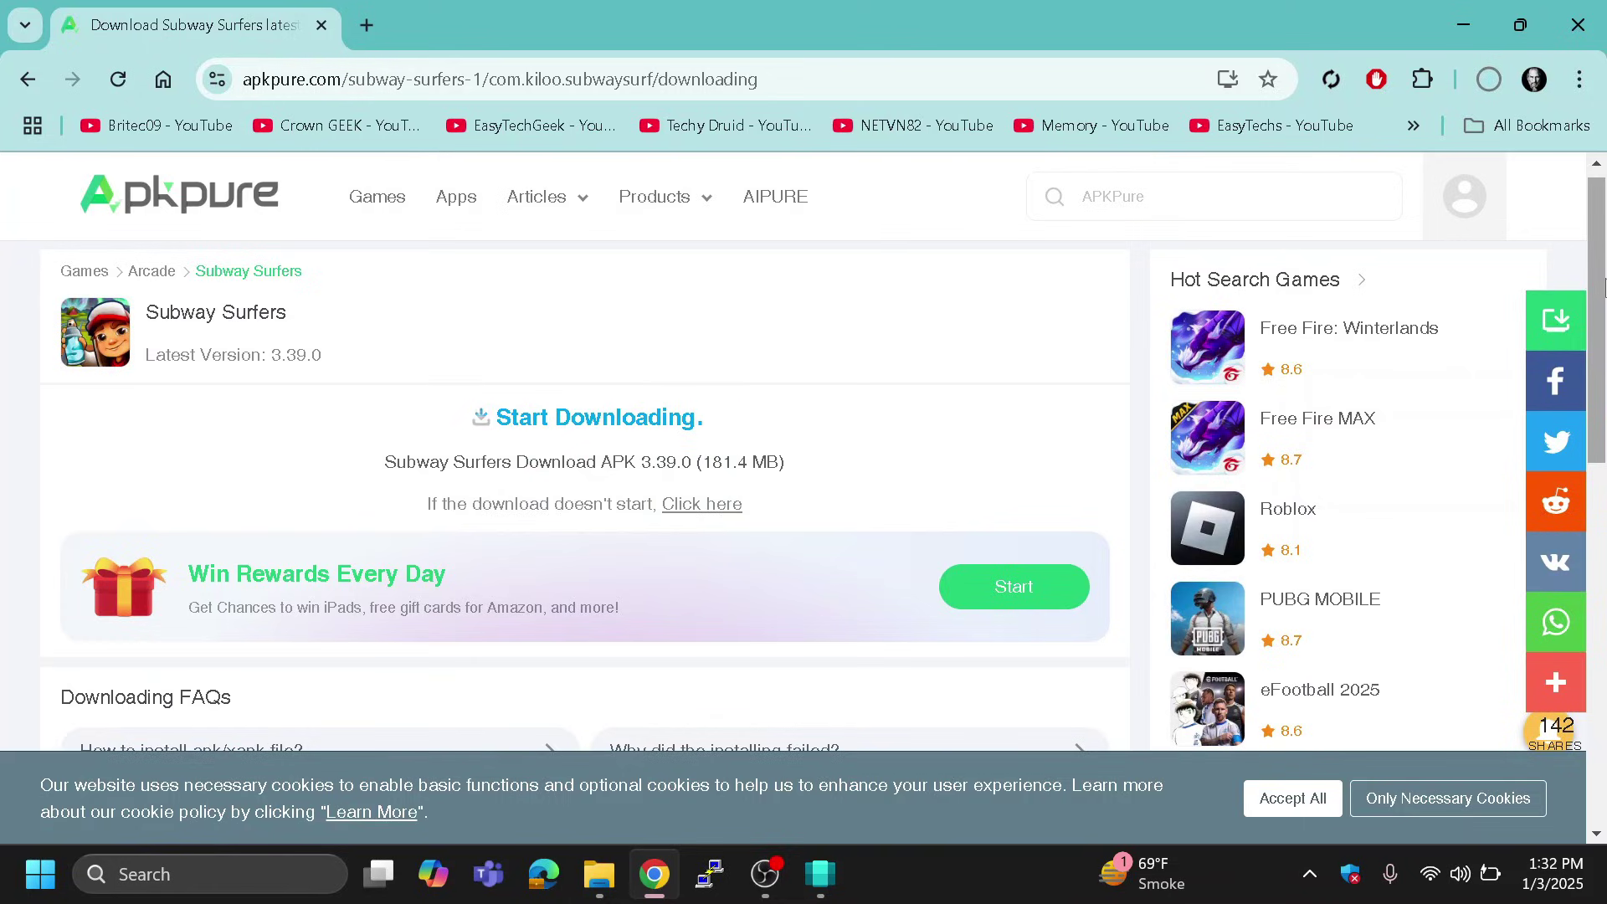
left_click(1490, 80)
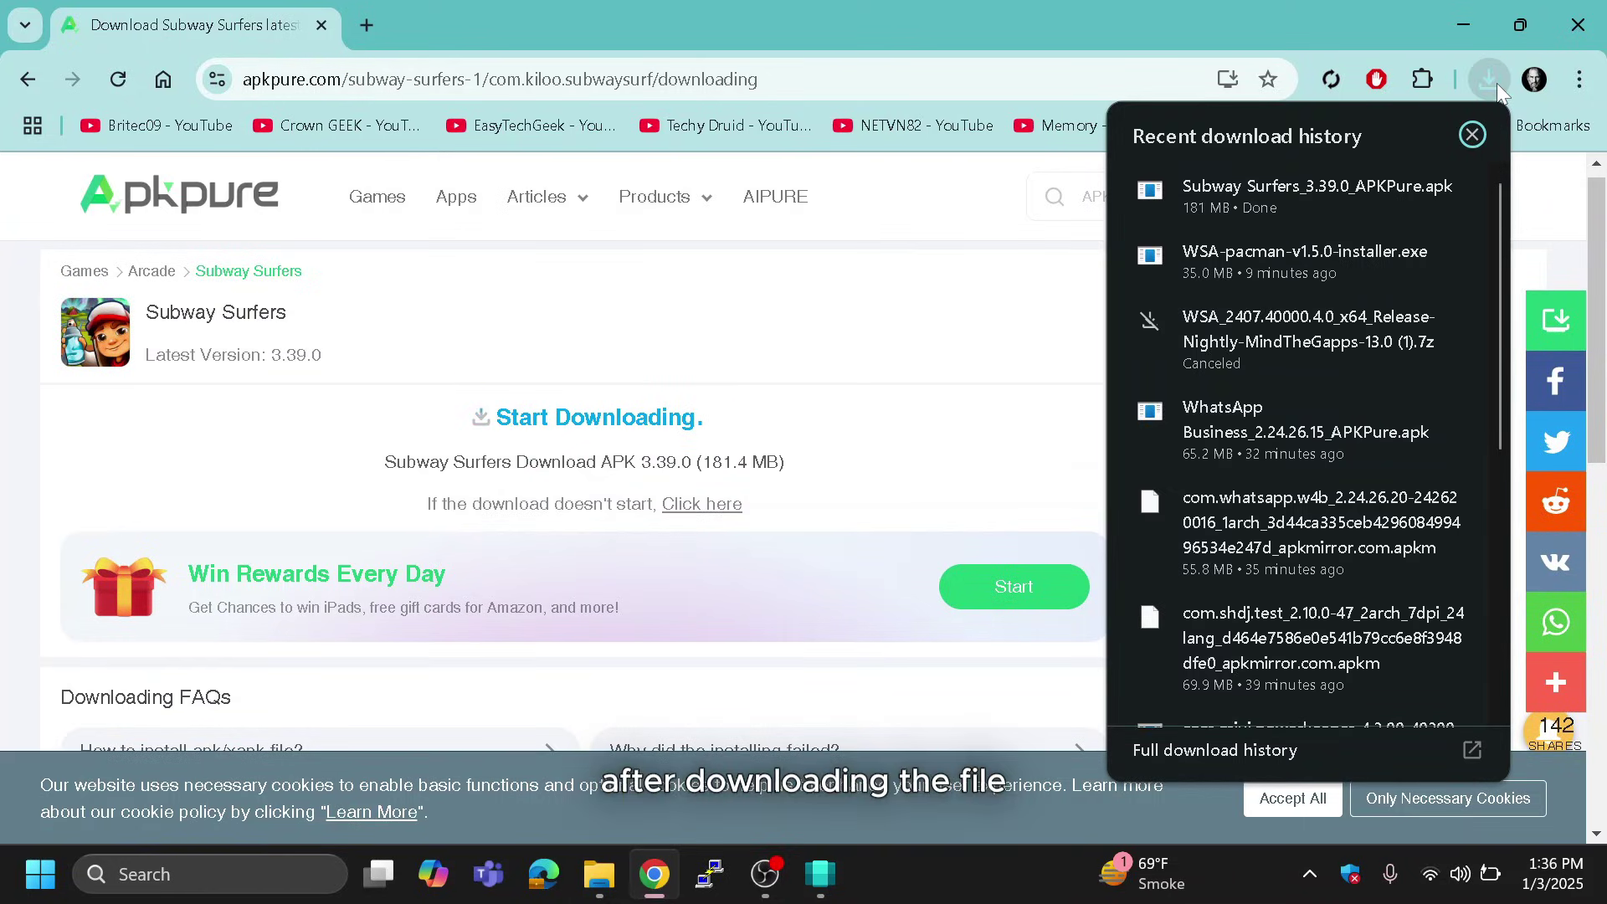
left_click(1401, 190)
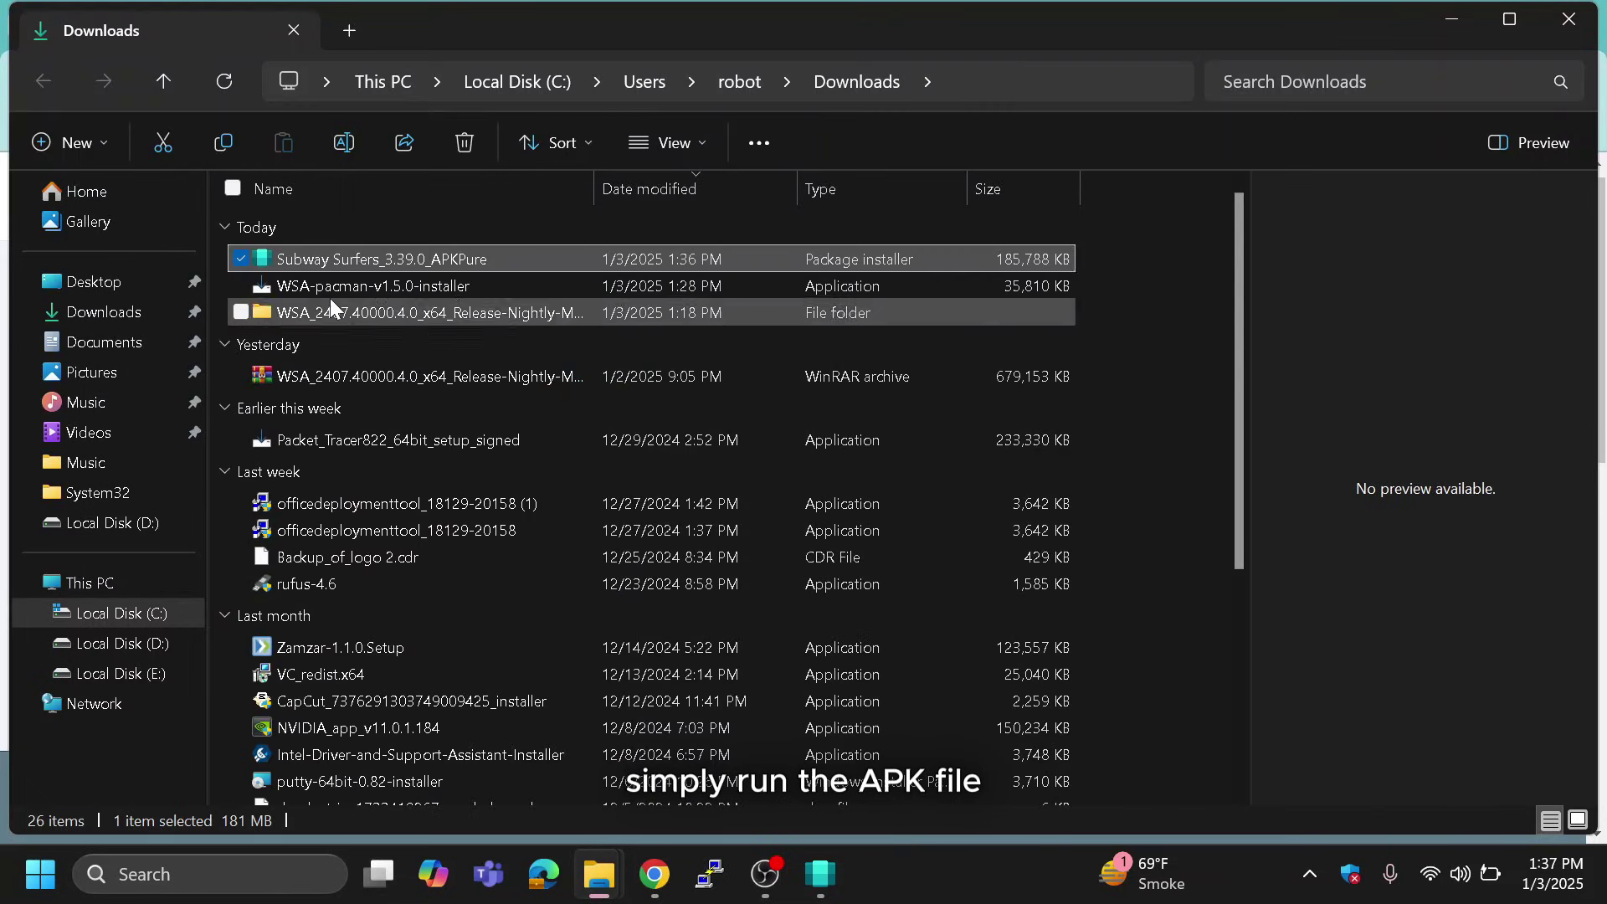
- Install the Subway Surfers APK through WSA PacMan as the Subway Surf app, minimizing windows meanwhile
double_click(344, 253)
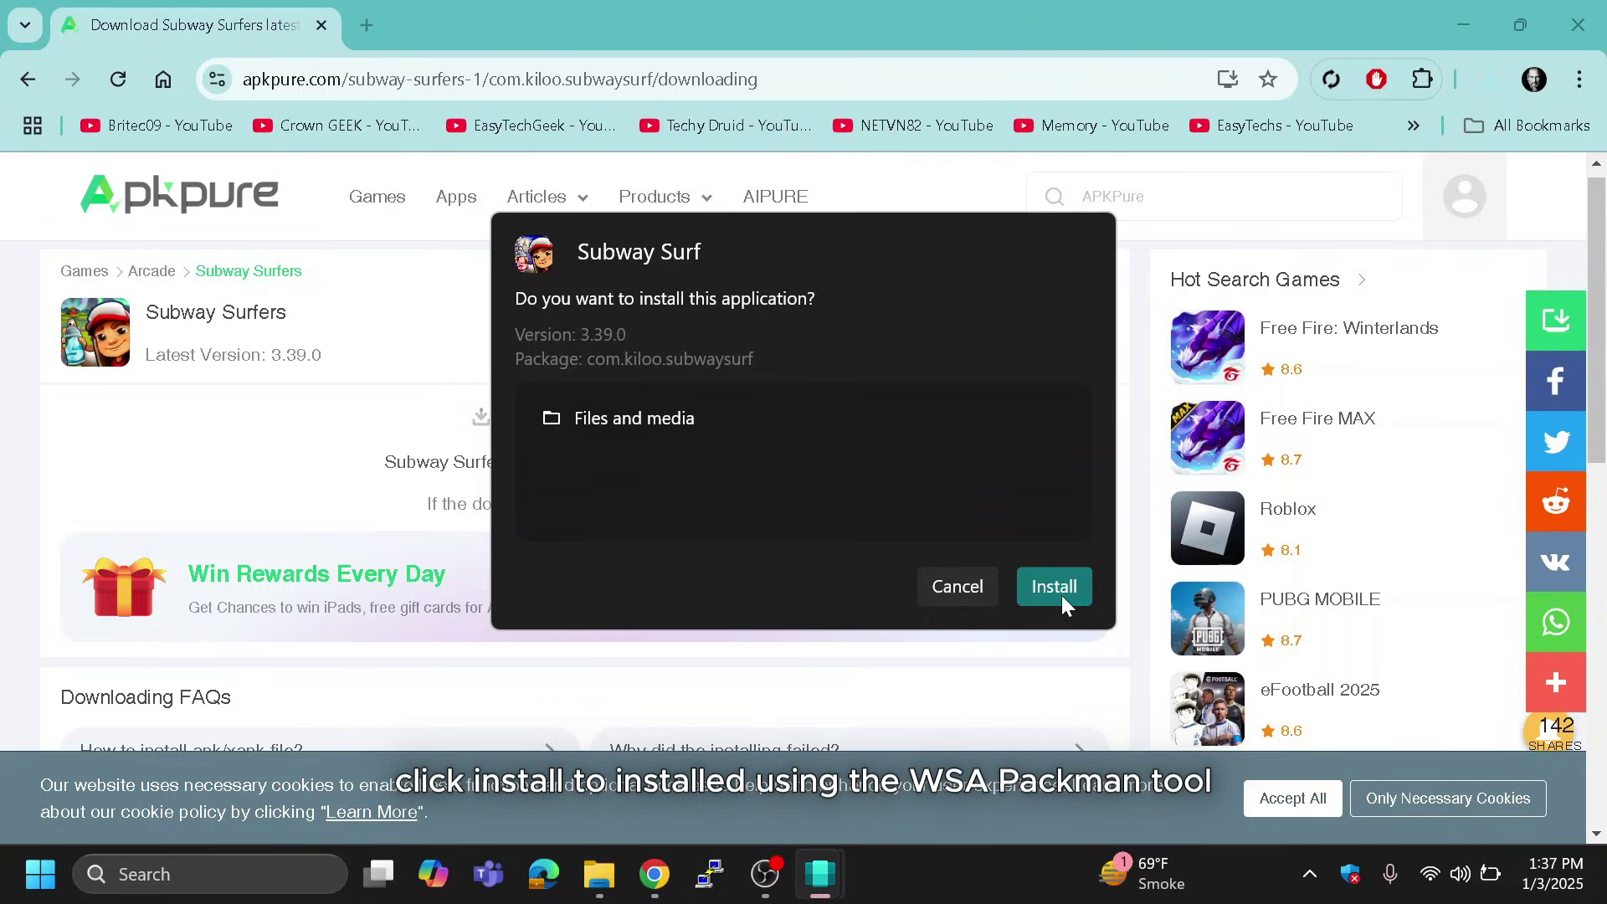
left_click(1056, 588)
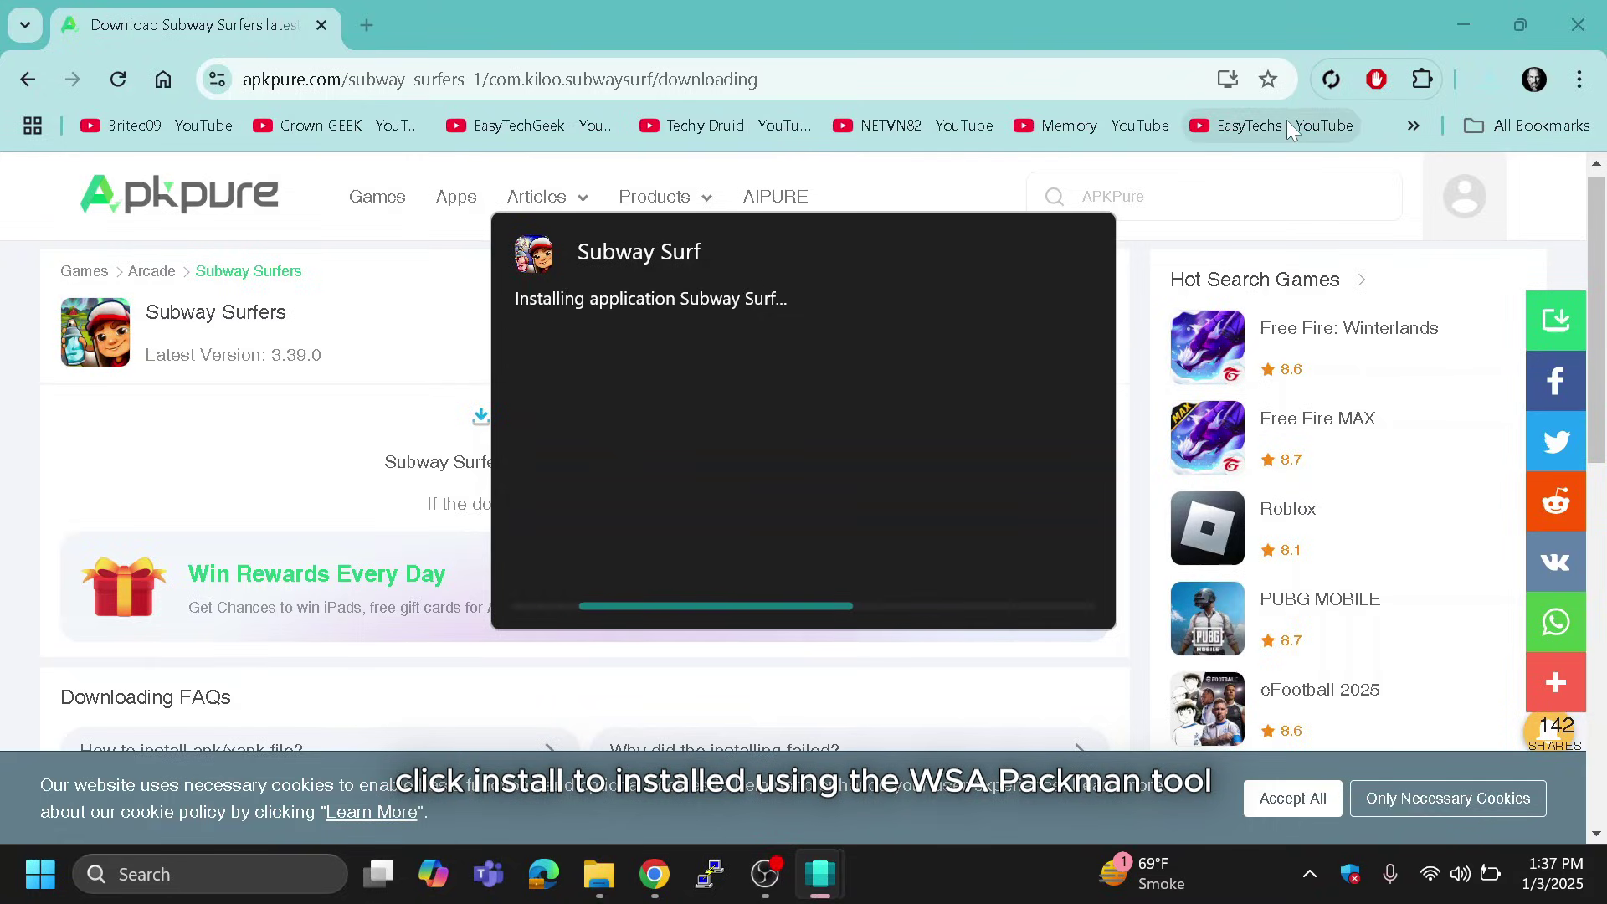
left_click(1468, 10)
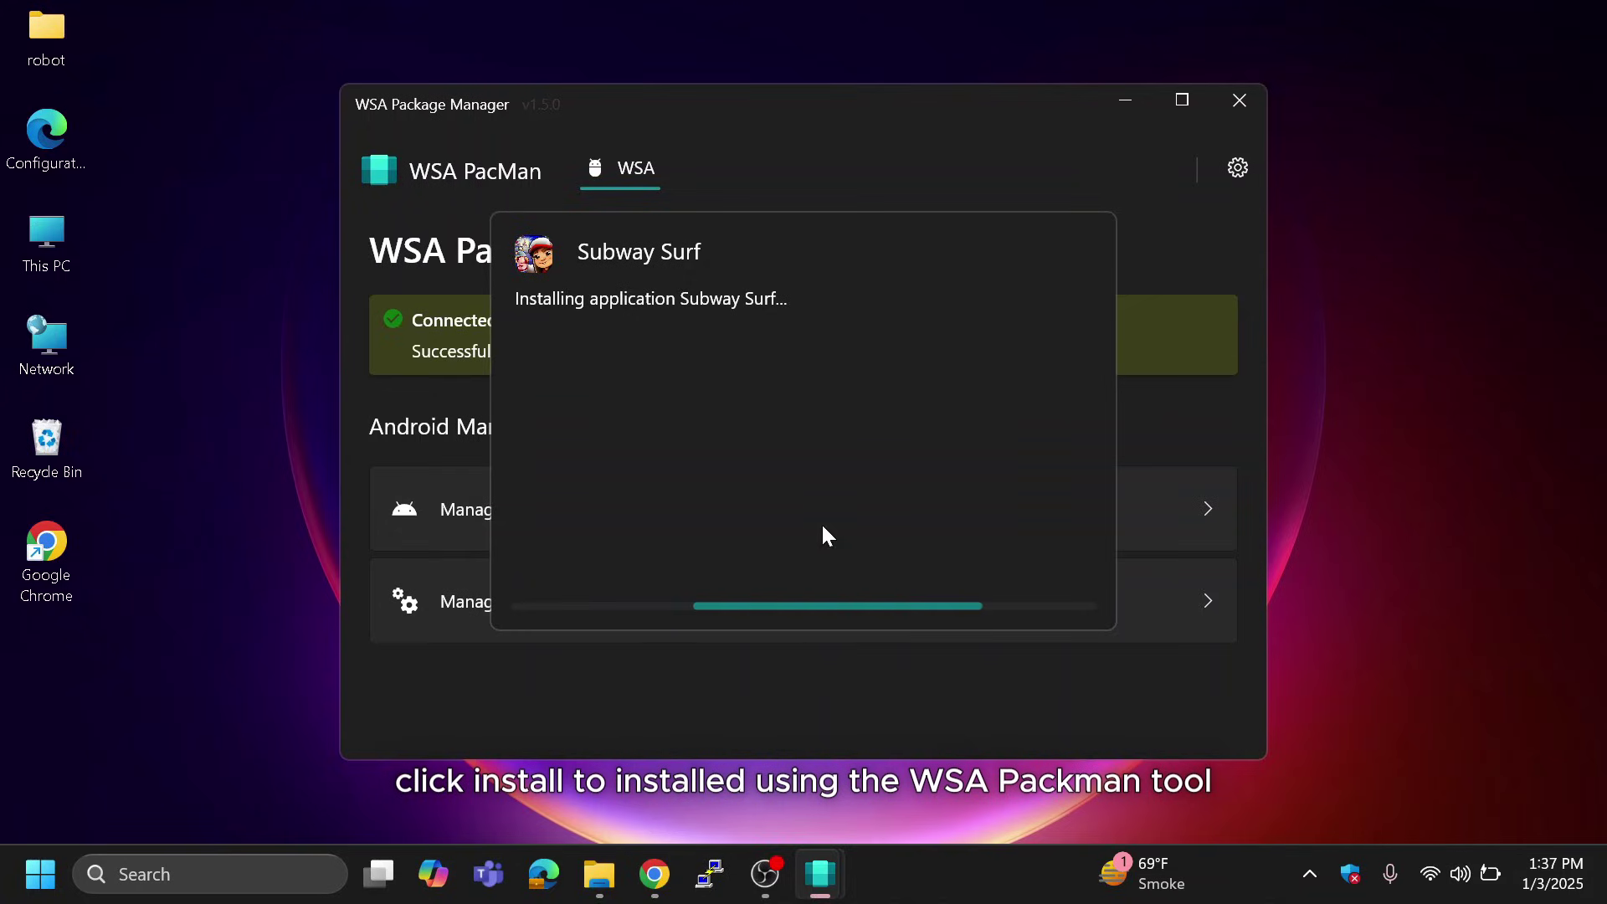
left_click(1124, 105)
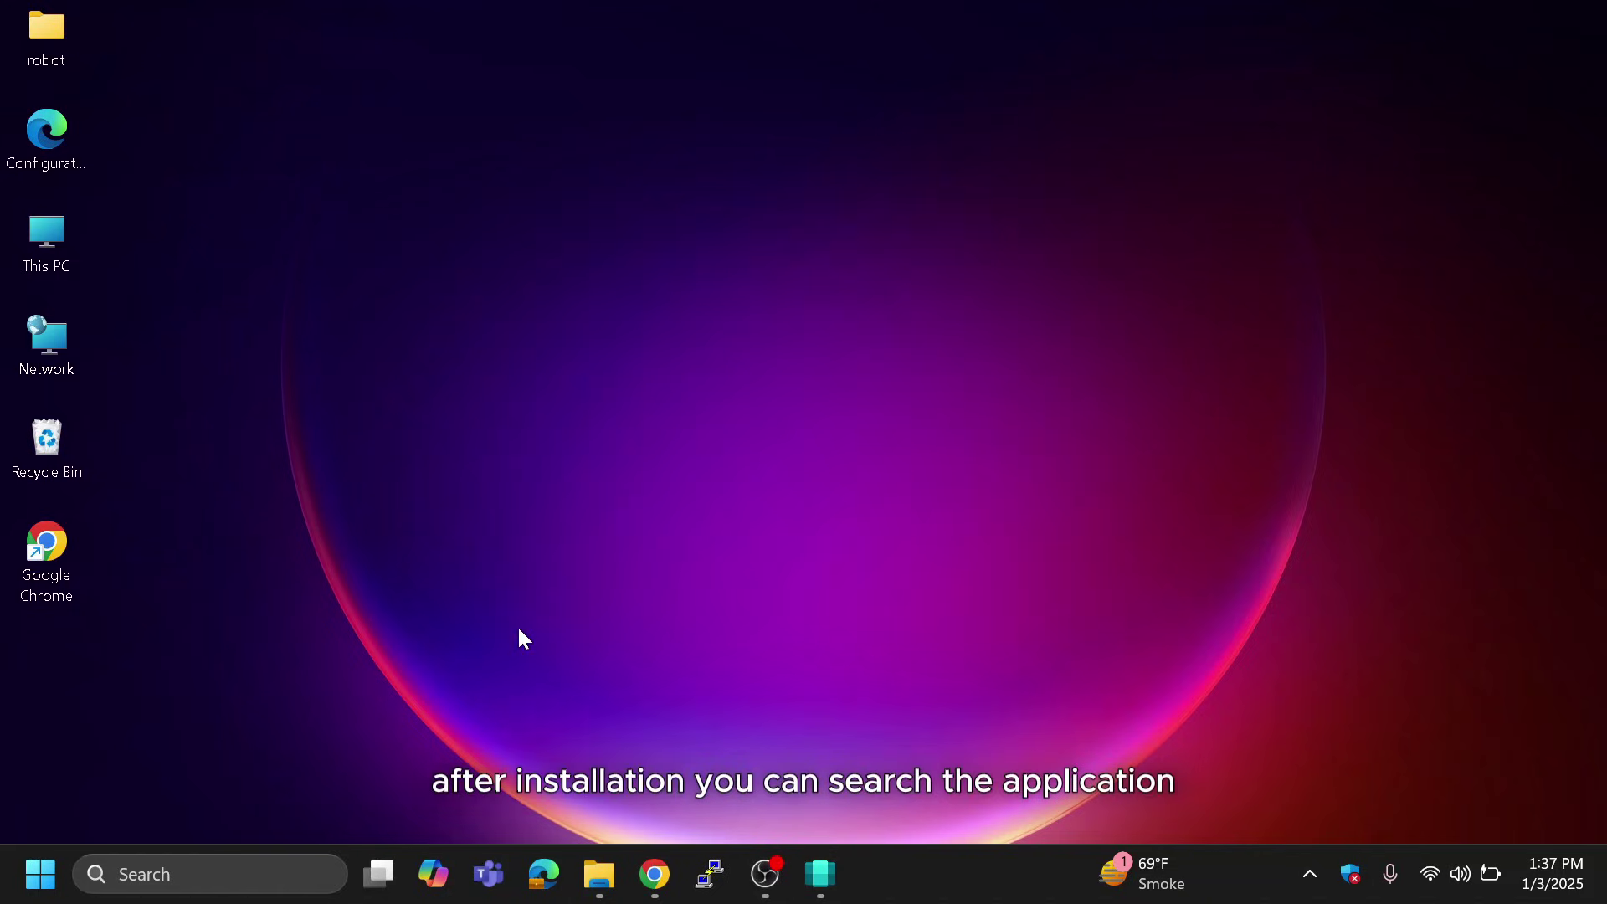
- Launch the Subway Surf app by searching 'sub' from Start
left_click(821, 871)
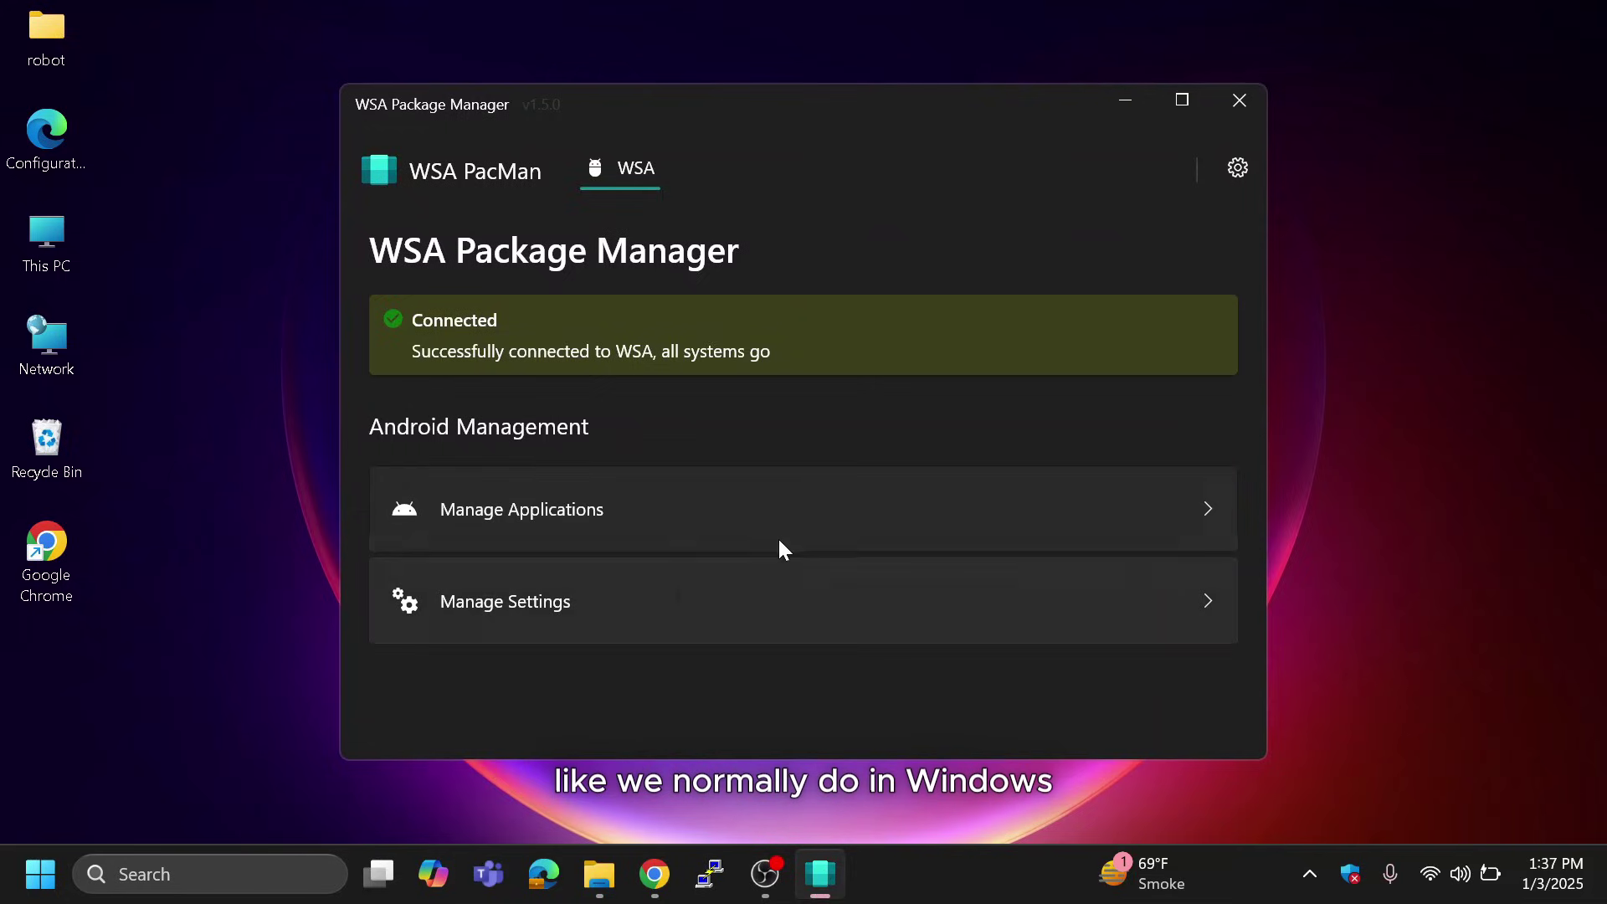
left_click(1125, 115)
key("super")
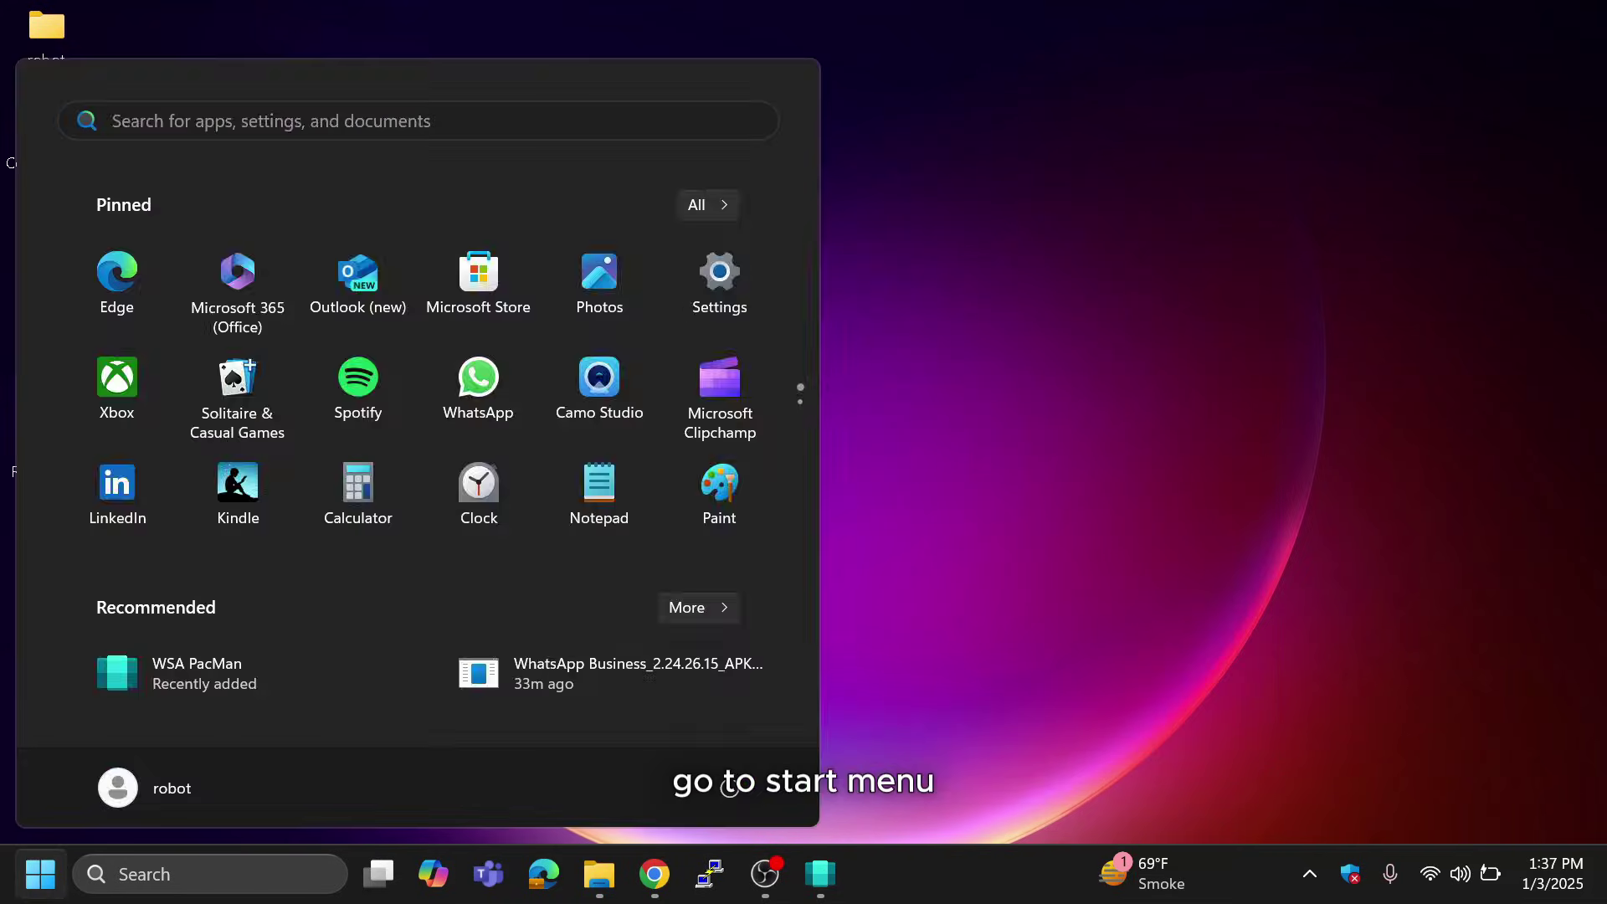
type("sub")
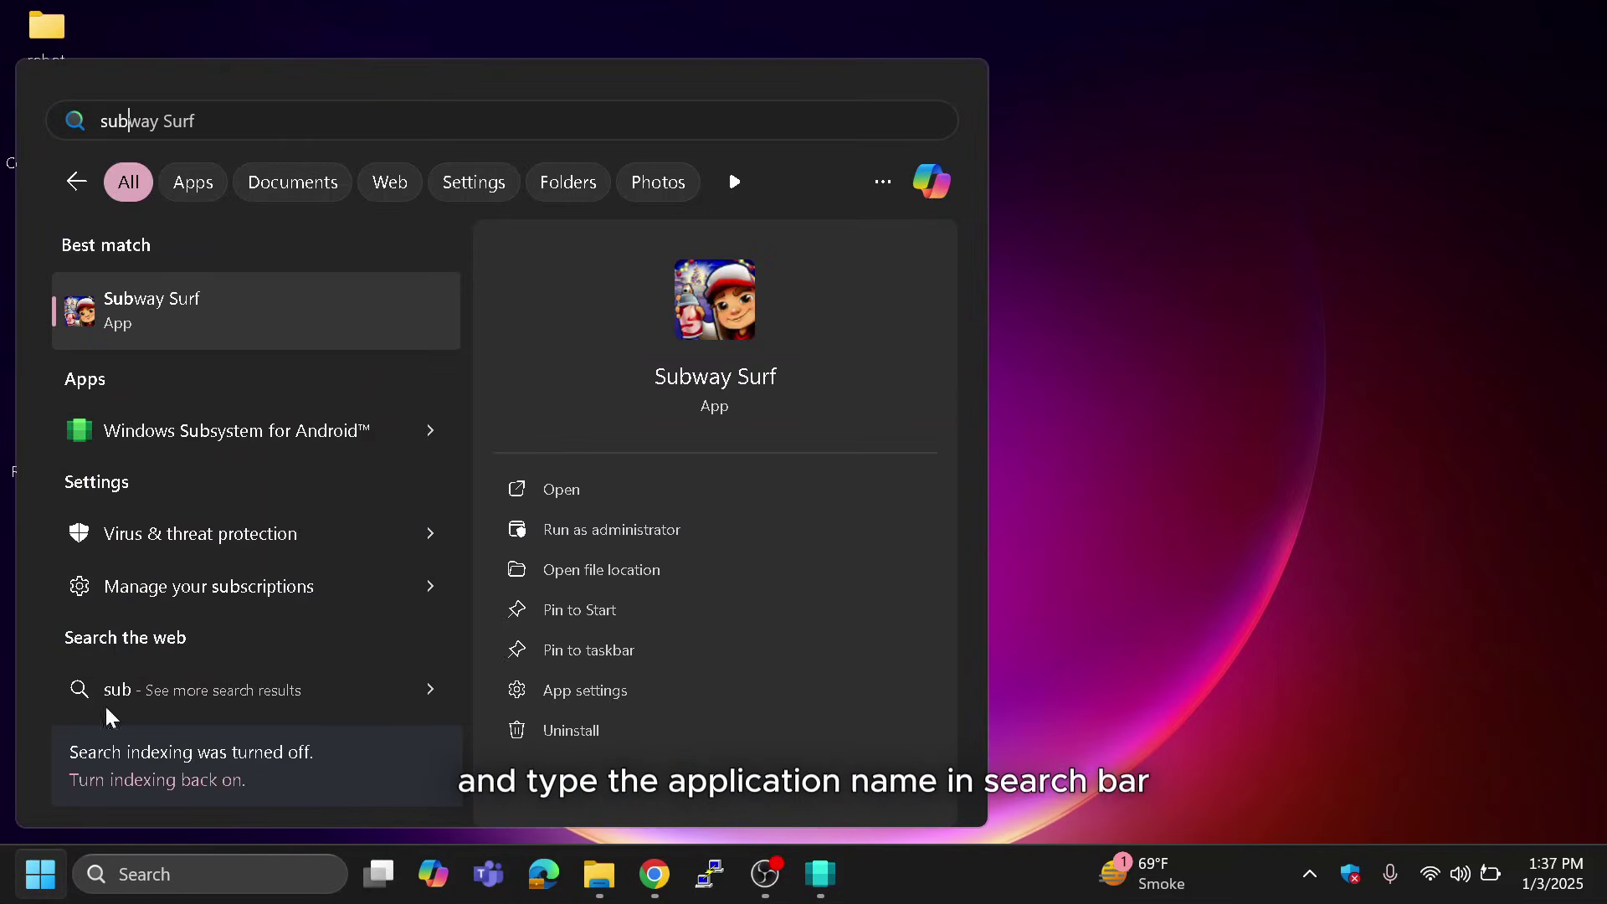
left_click(198, 344)
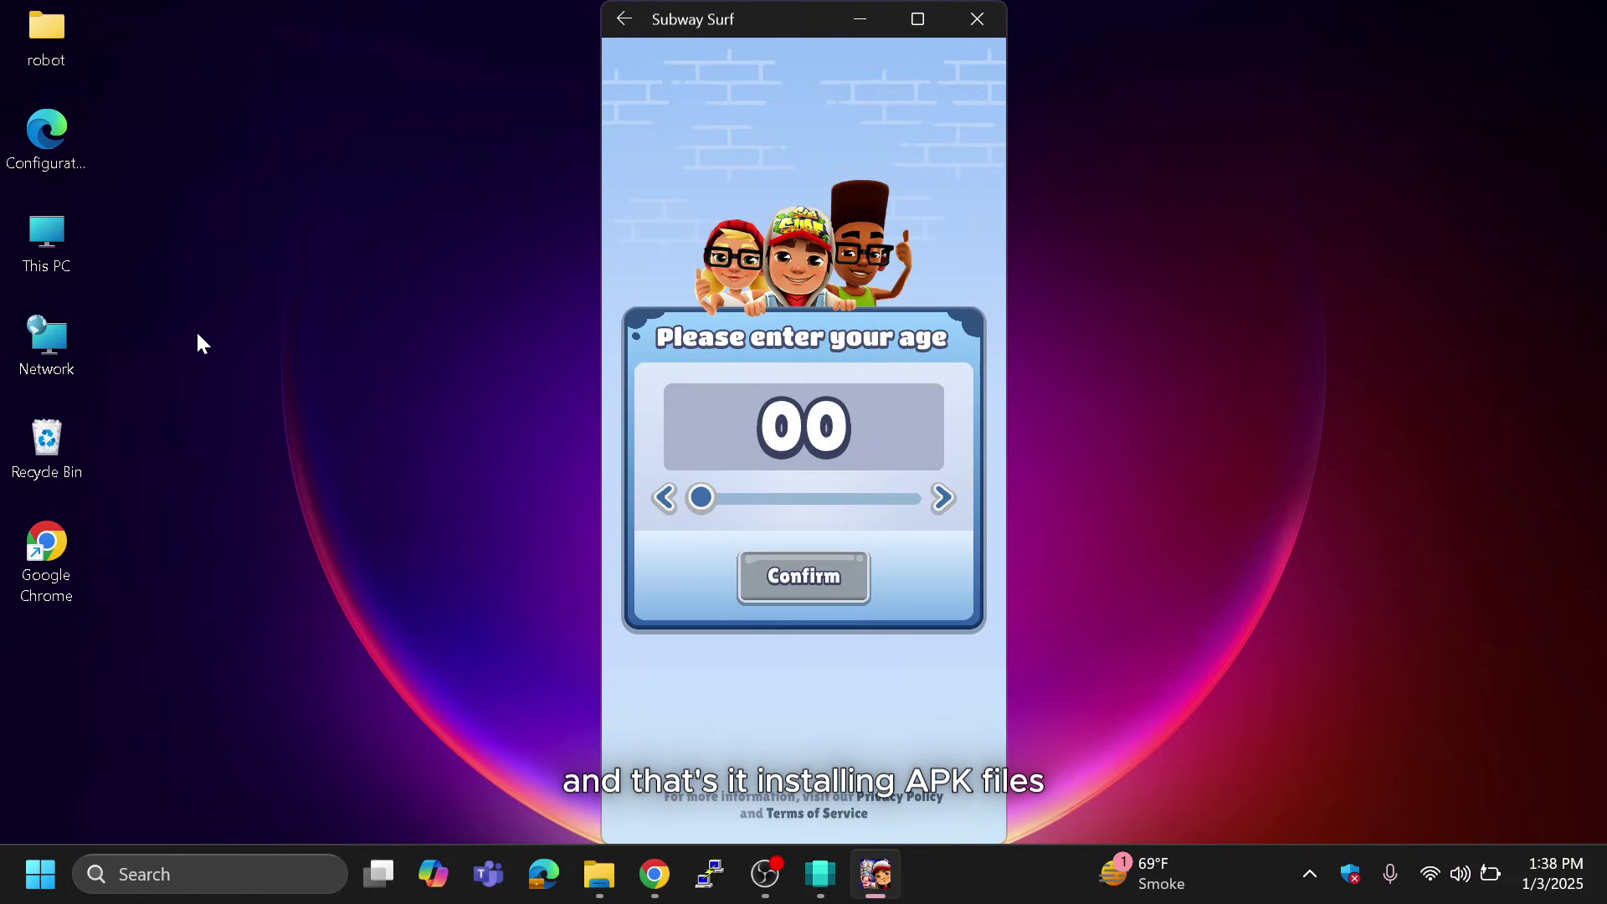
- Set the age to 08, confirm it, and start a run
left_click_drag(702, 497, 728, 499)
left_click(789, 580)
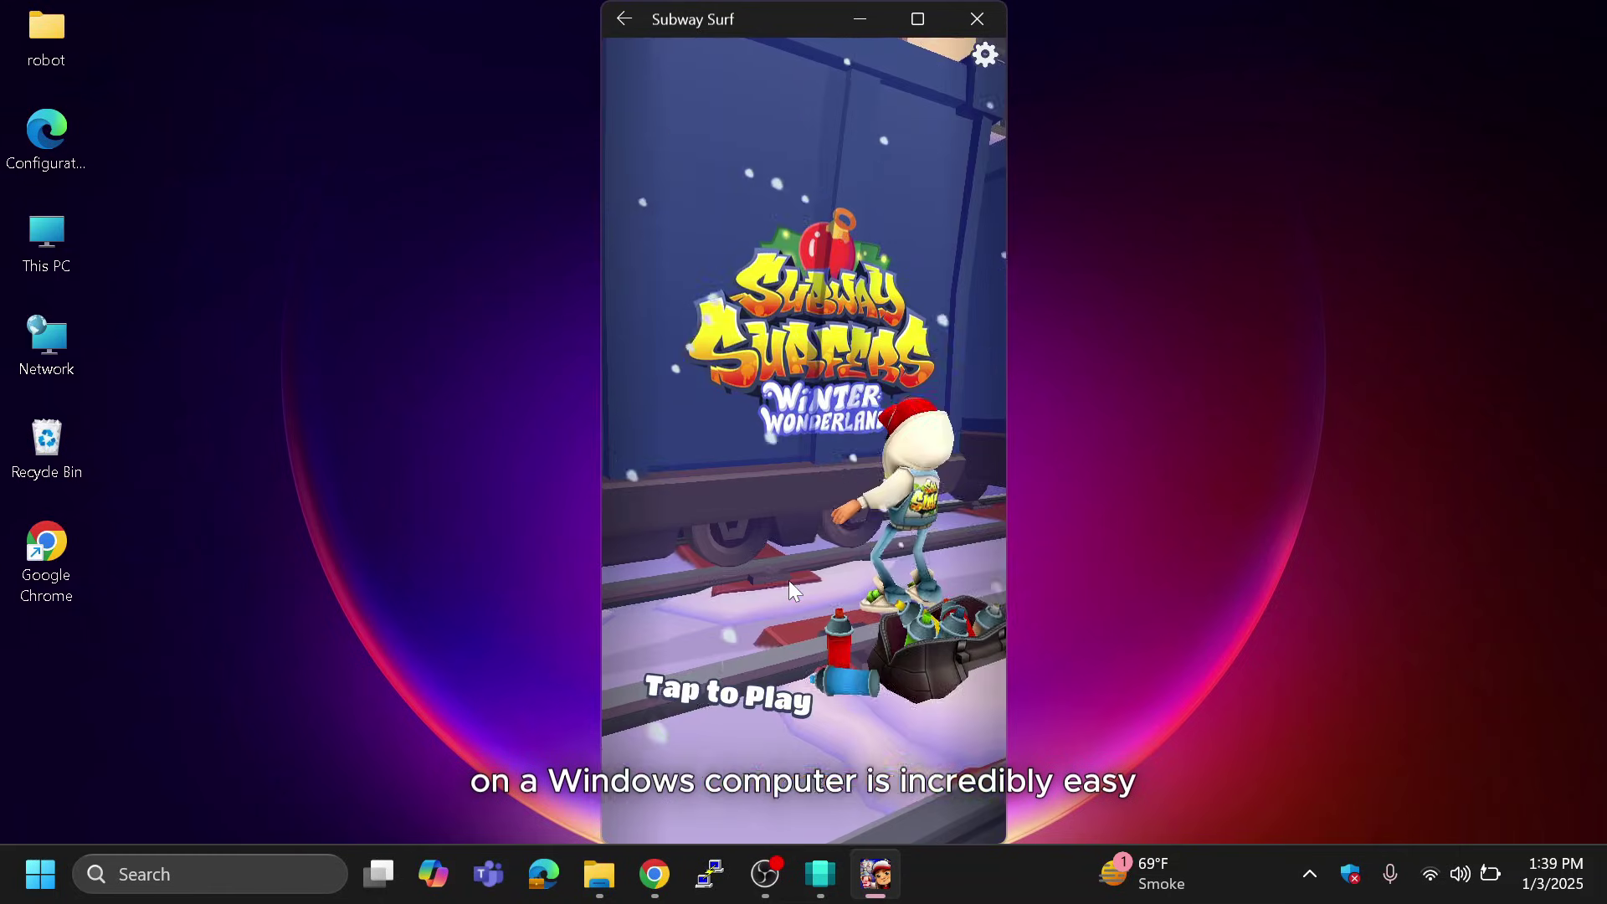
left_click(847, 540)
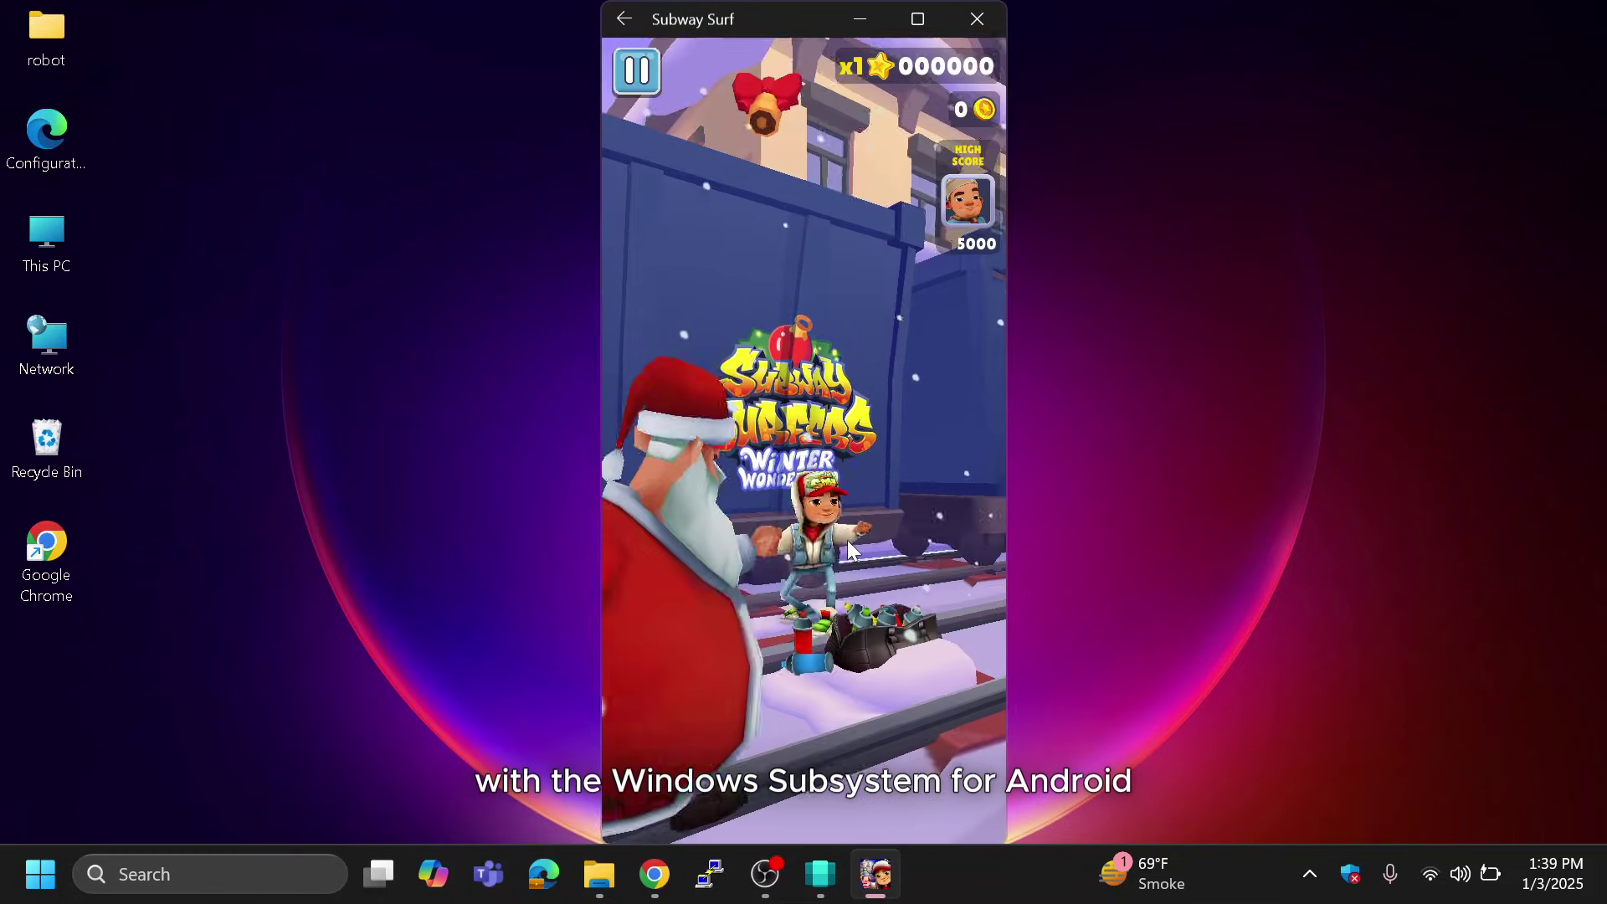